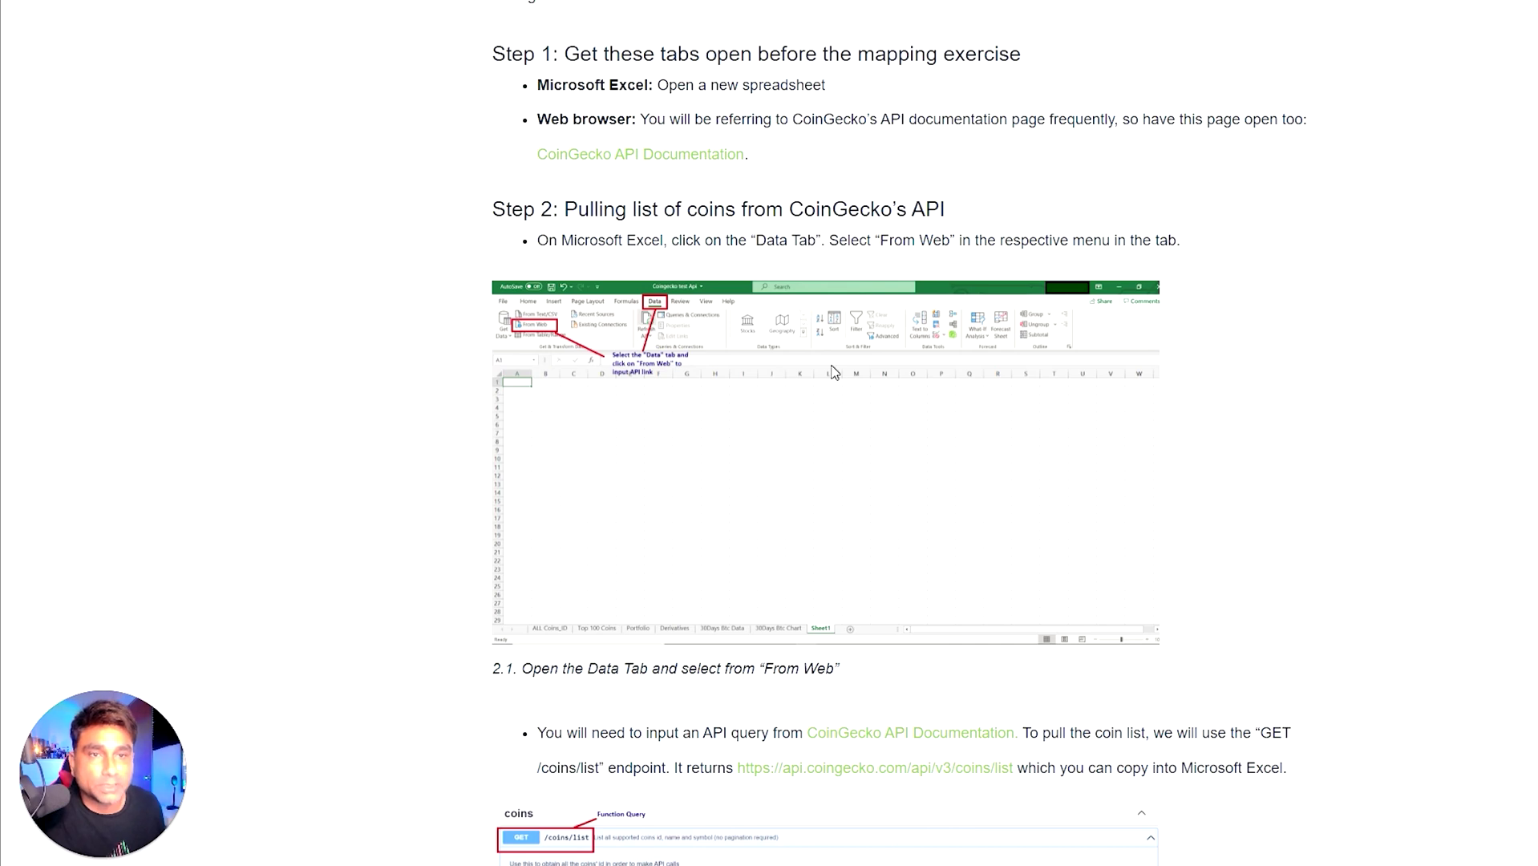
Step: Open the CoinGecko API Documentation linked in Step 2 of the guide on pulling the coin list
scroll(1488, 523, down, 6)
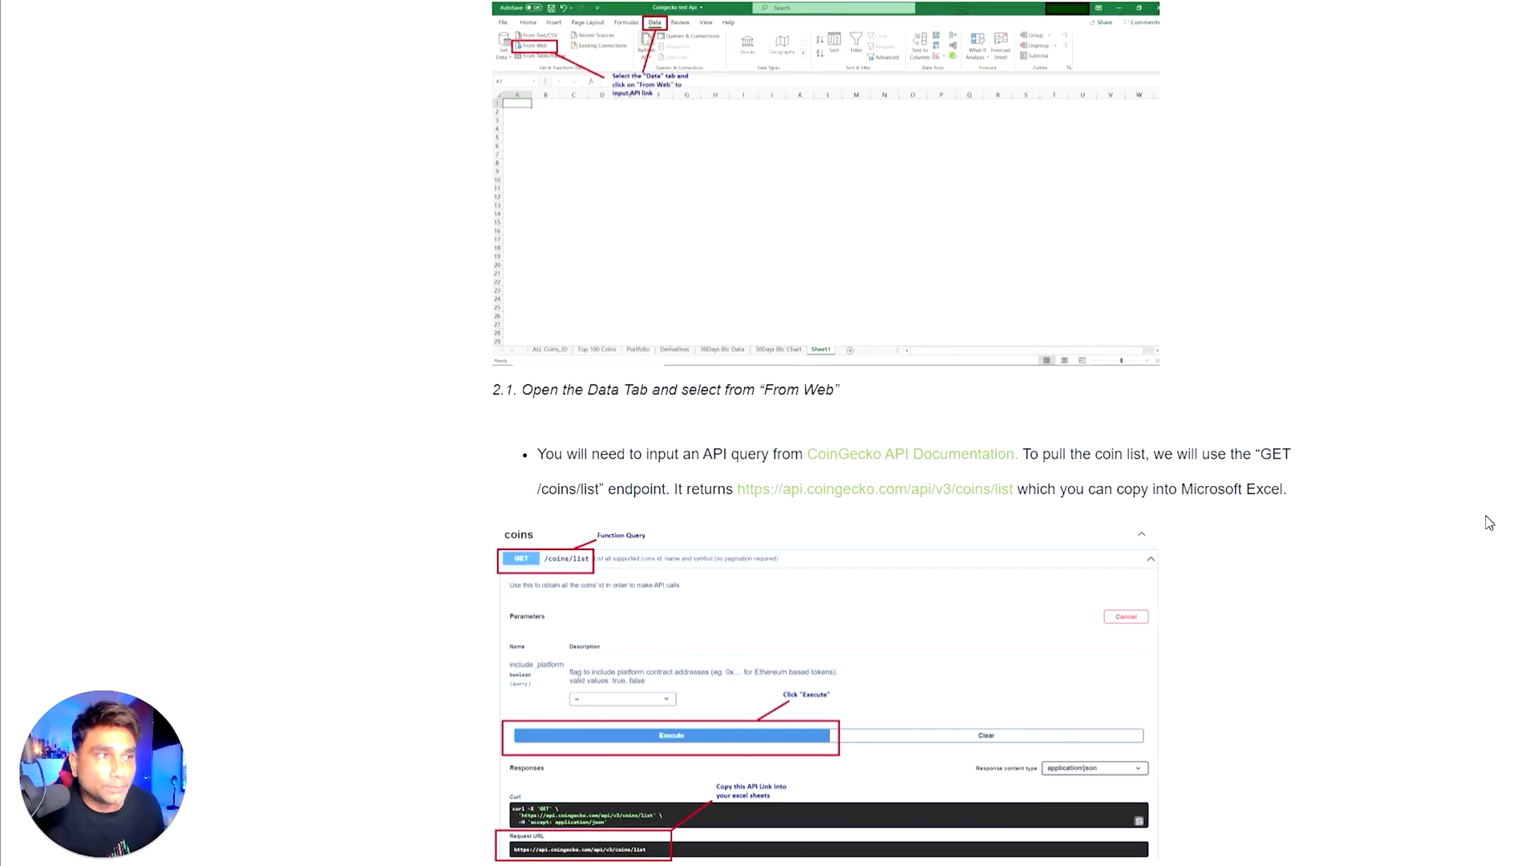
scroll(774, 301, up, 4)
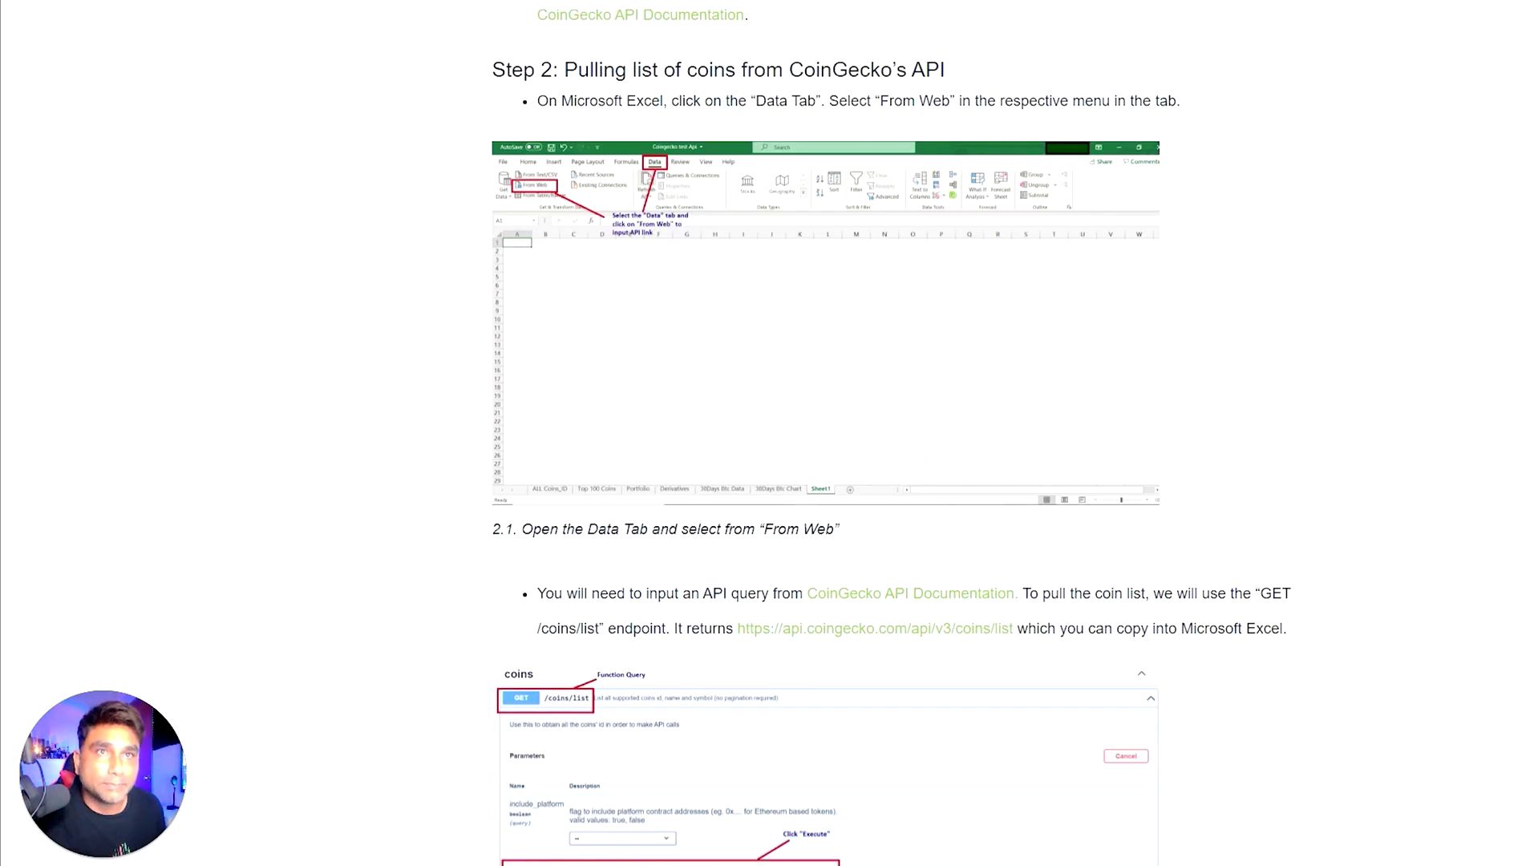
scroll(736, 427, down, 3)
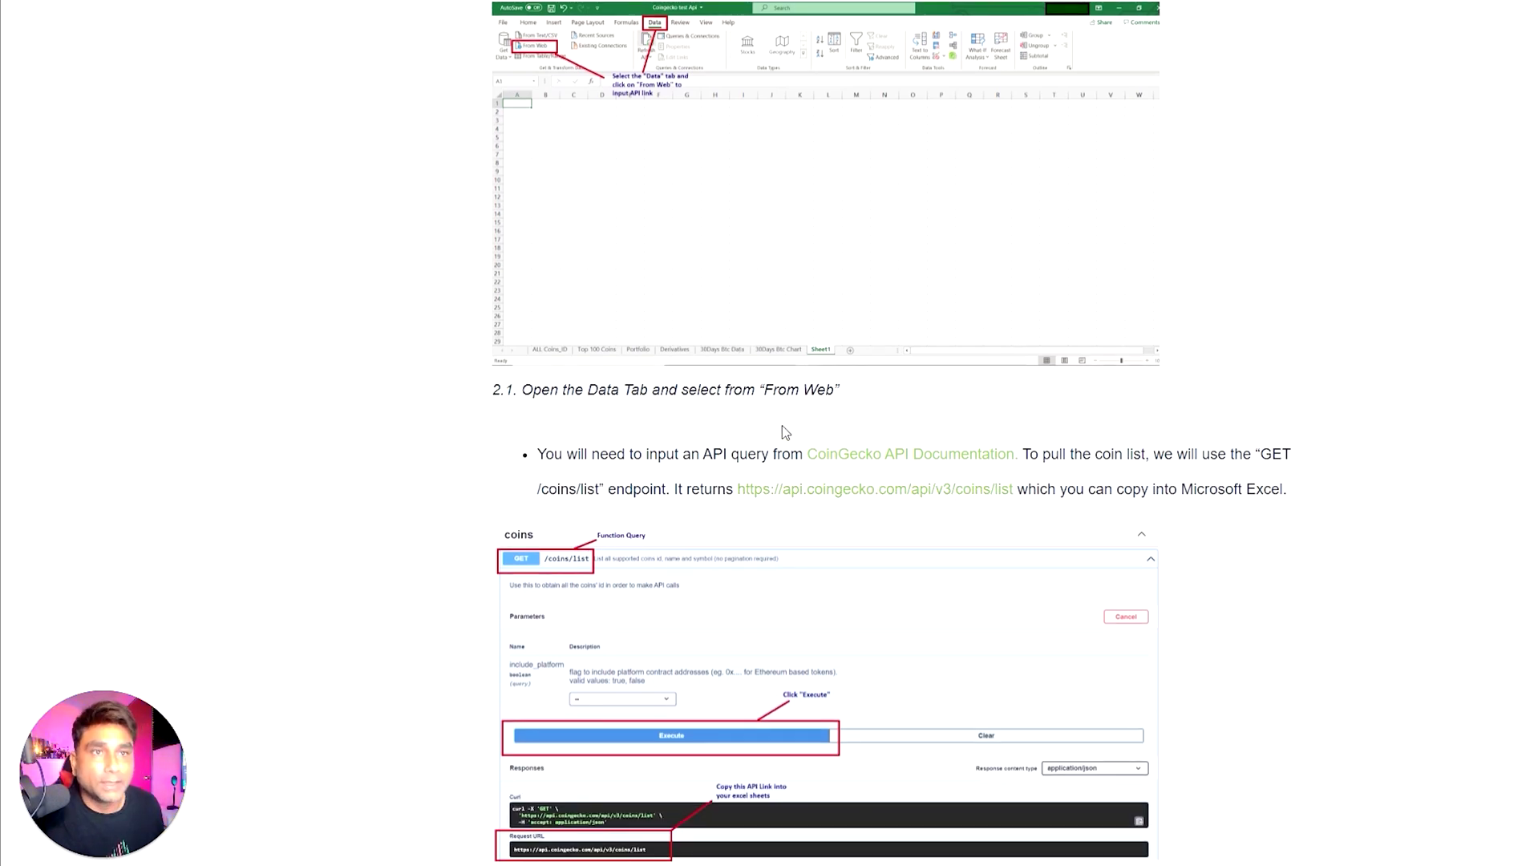
click(865, 458)
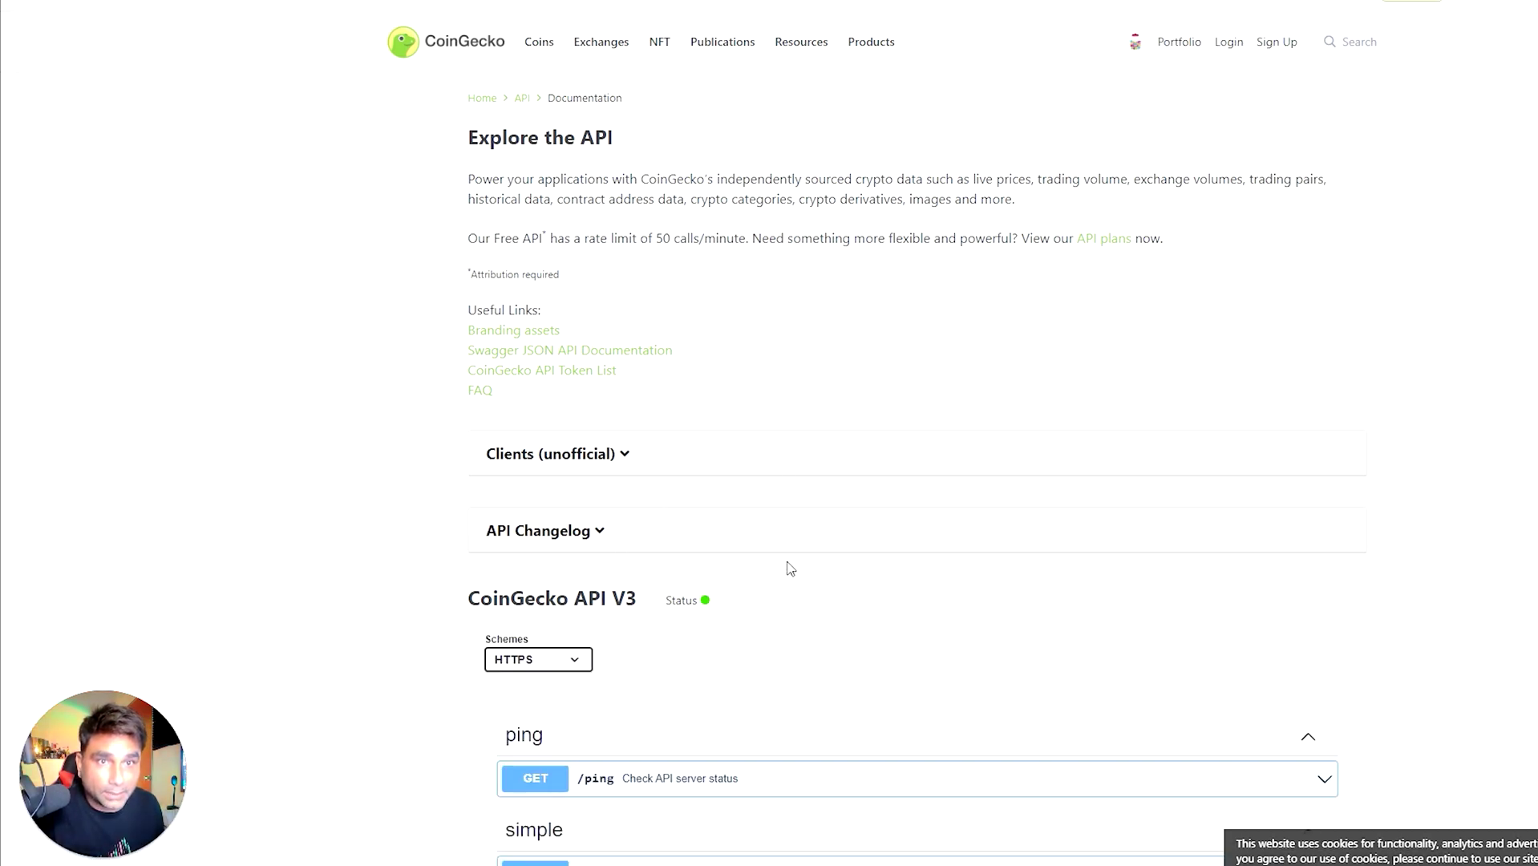
Step: Try to execute the GET /coins/list request in the API documentation, letting the unresponsive page keep waiting
scroll(875, 501, down, 7)
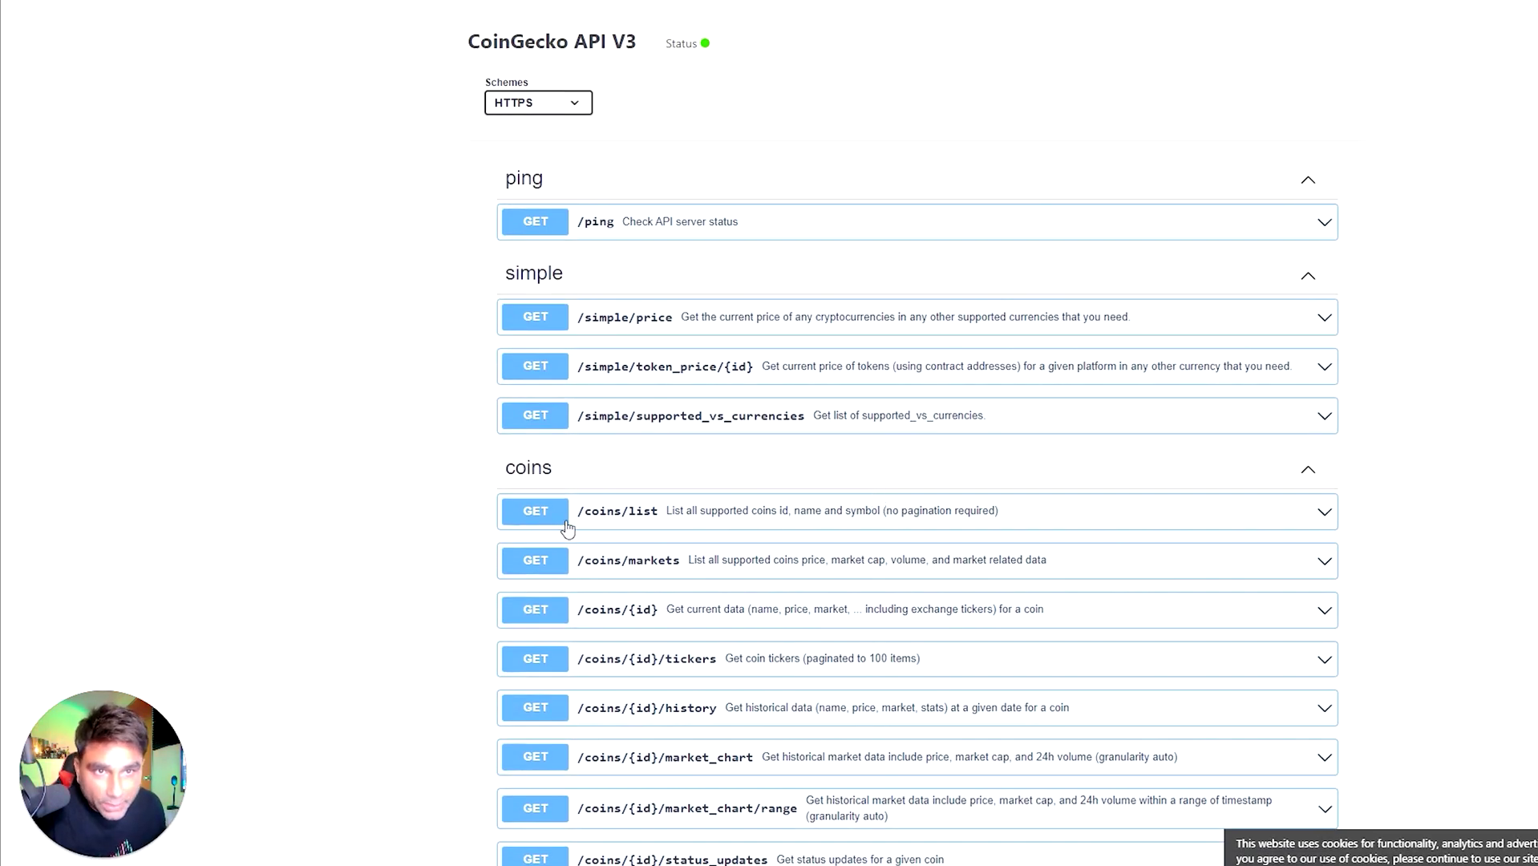
click(651, 517)
scroll(1257, 192, down, 5)
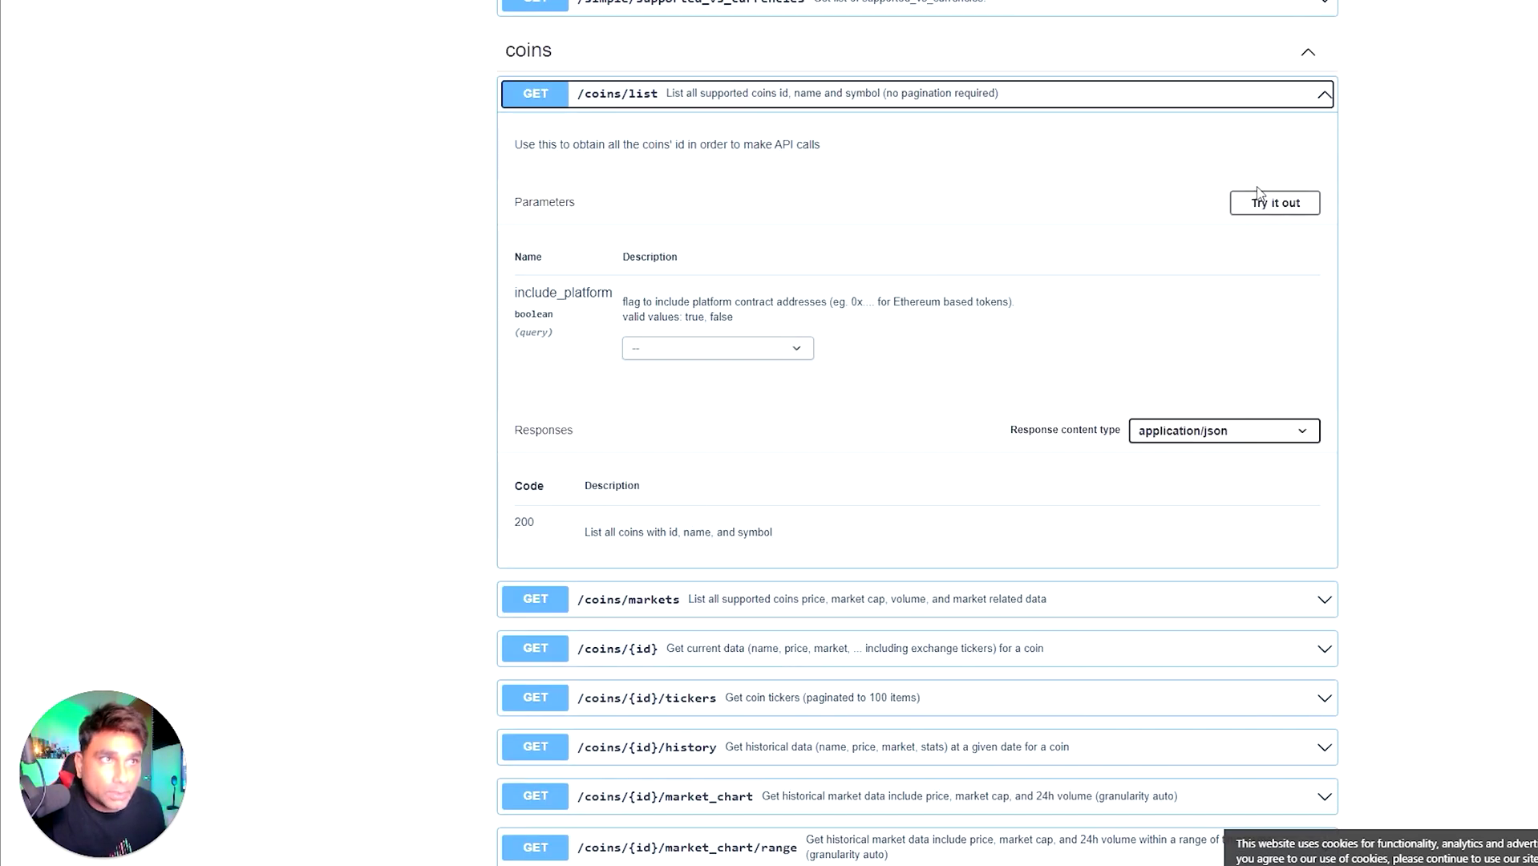
click(1262, 205)
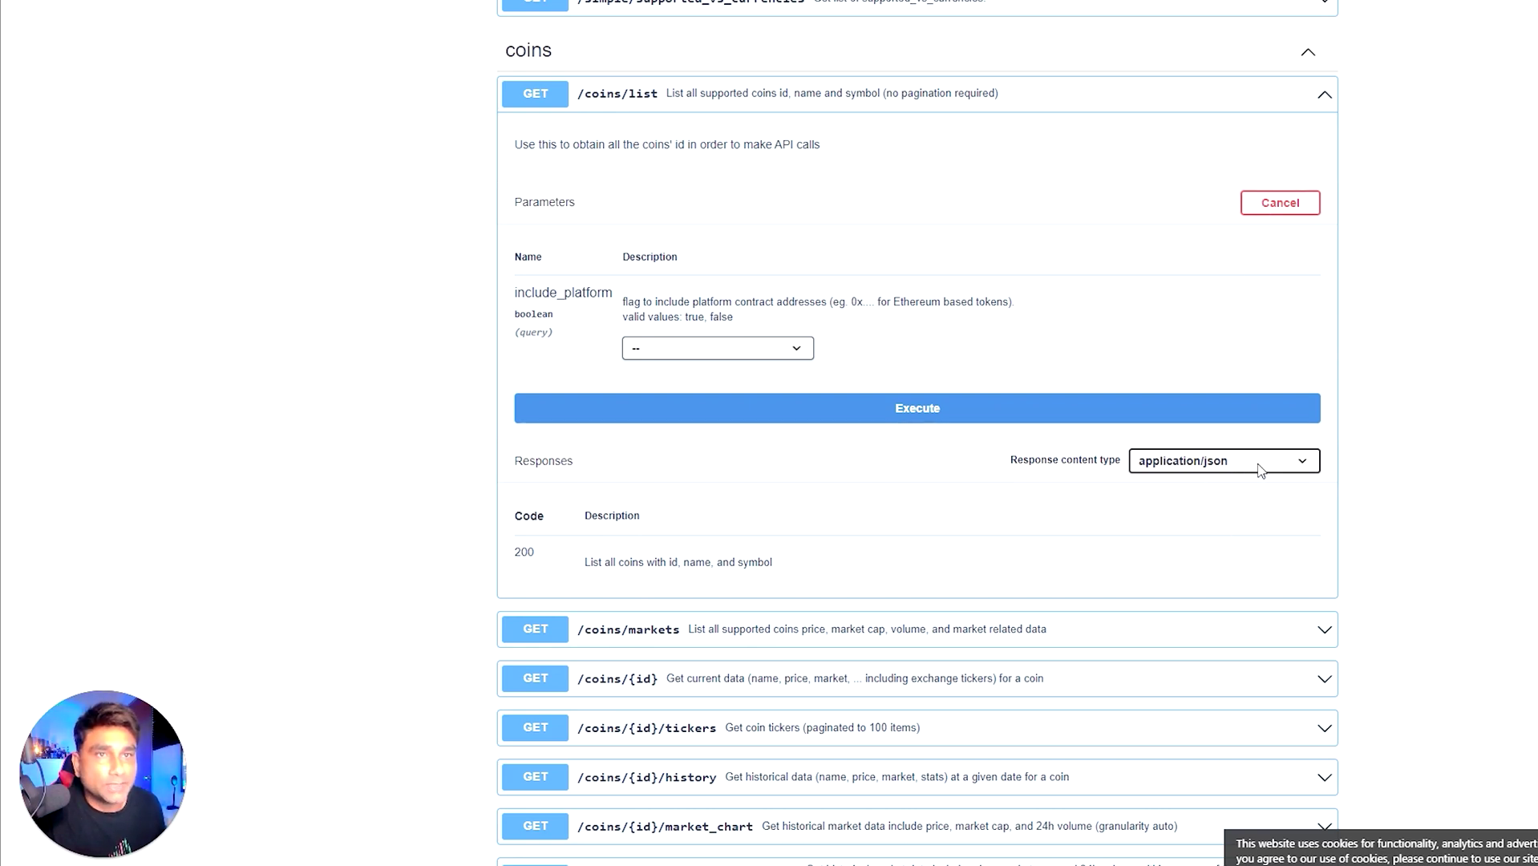
click(947, 407)
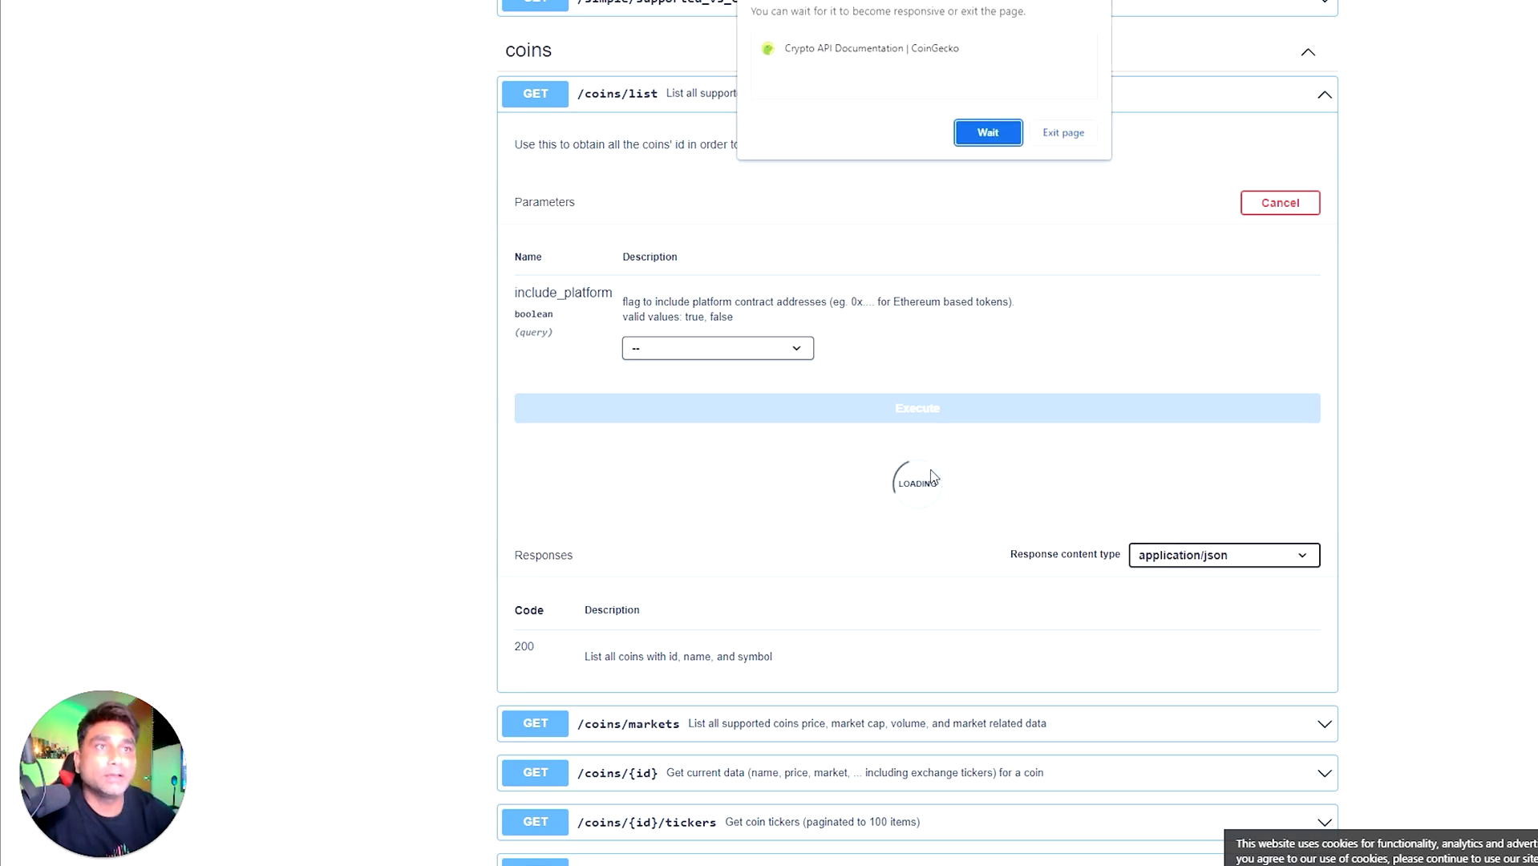
click(986, 134)
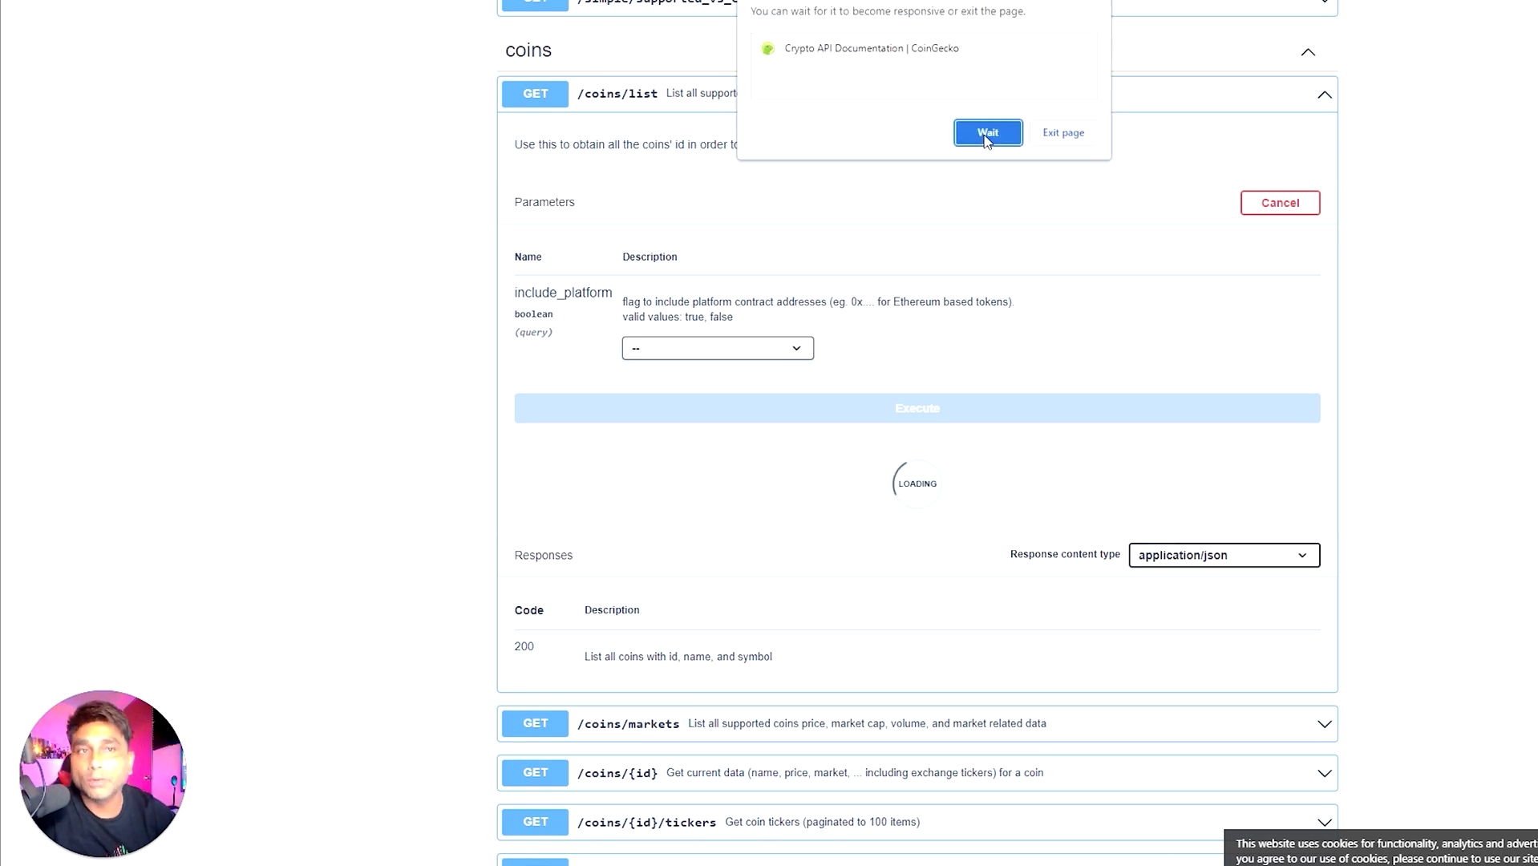
click(987, 135)
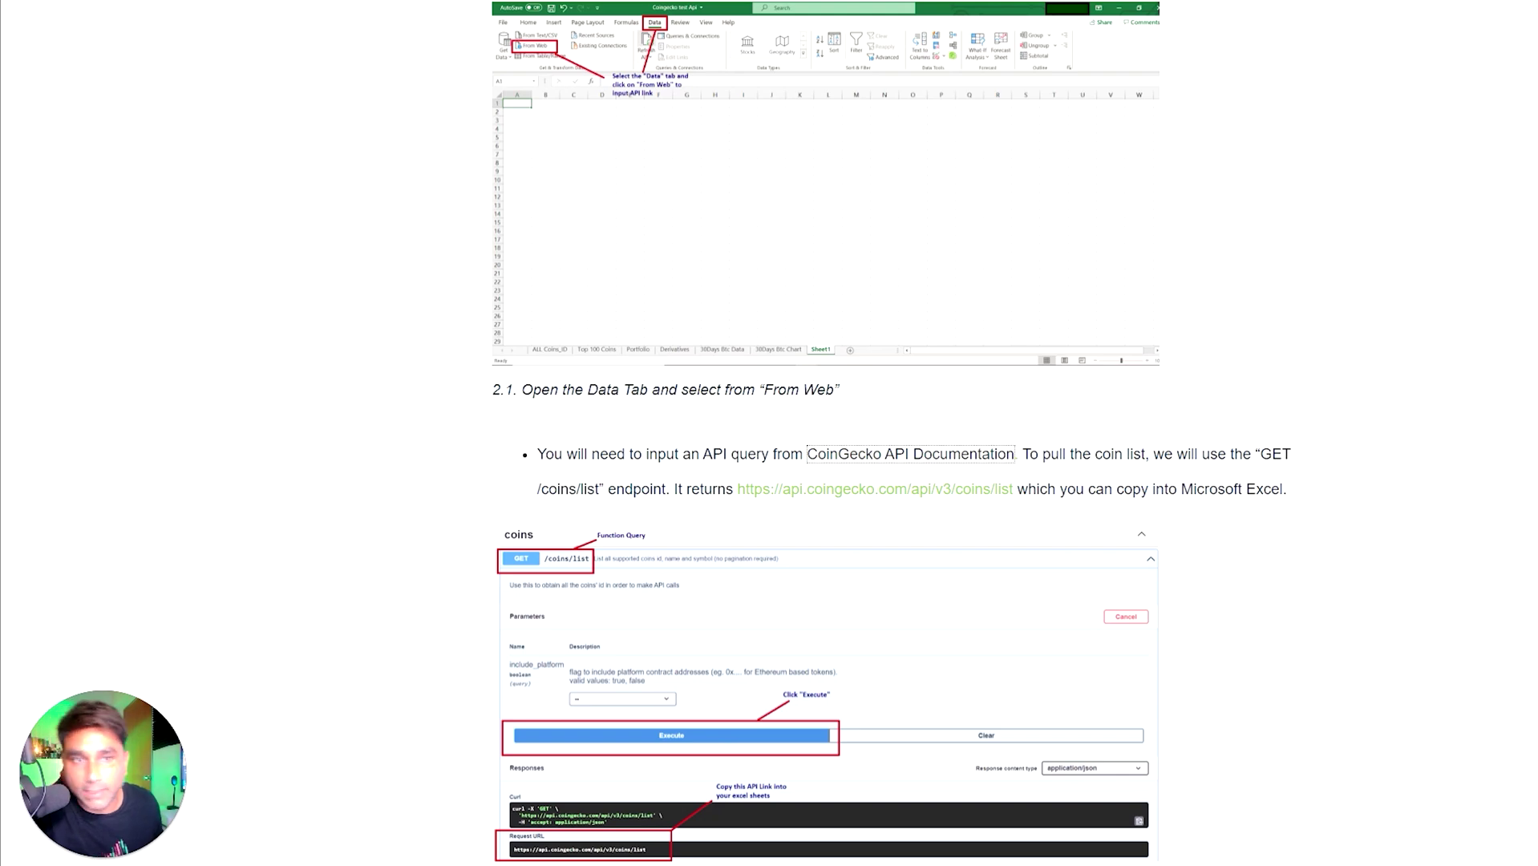
scroll(758, 362, down, 2)
scroll(874, 472, down, 2)
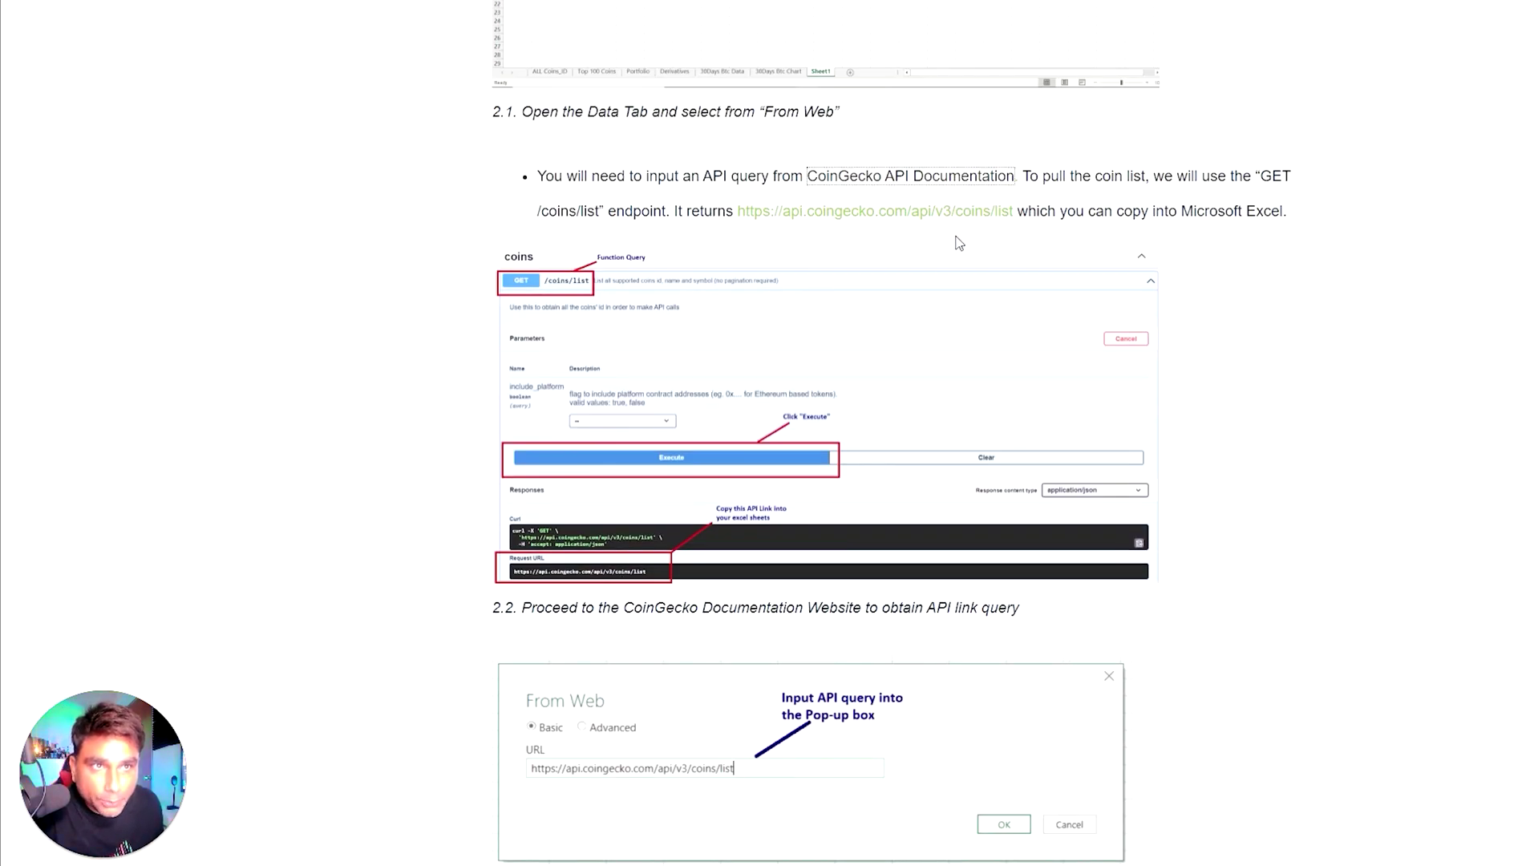
click(995, 218)
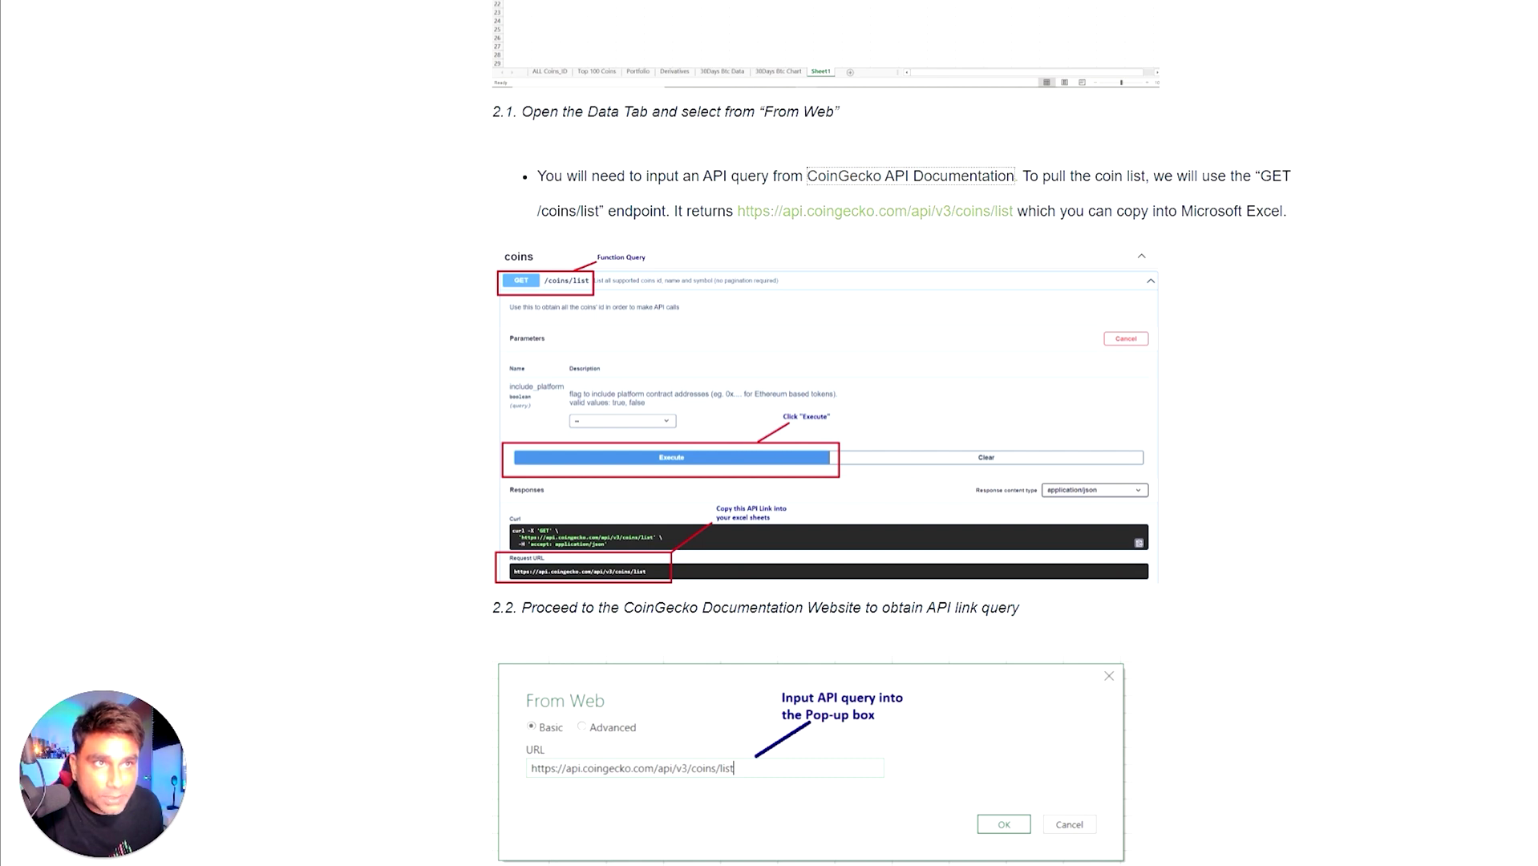
drag(1012, 211, 739, 207)
key(ctrl+c)
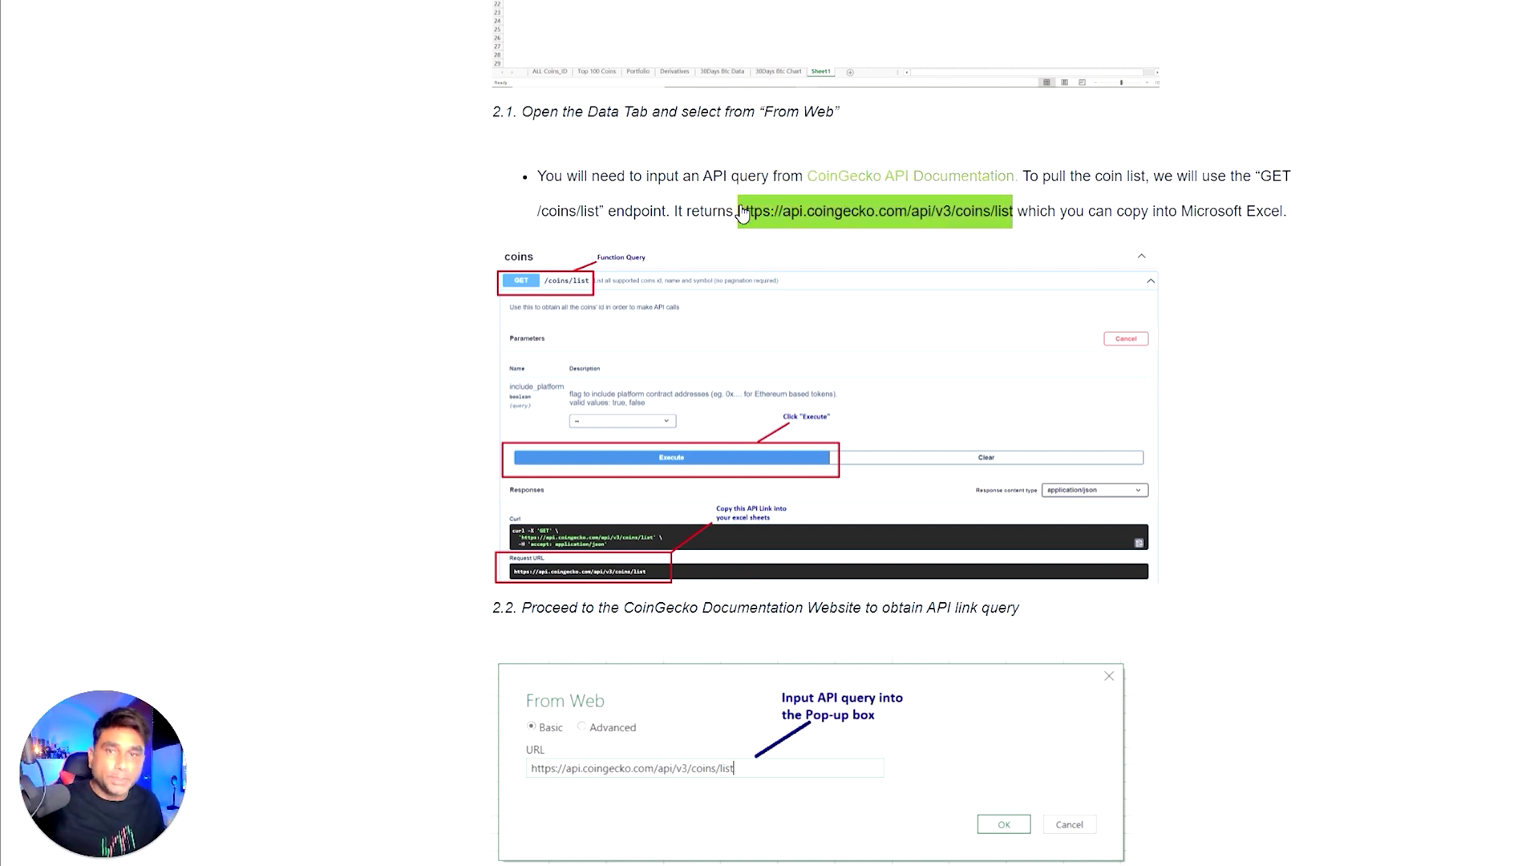
key(alt+Tab)
drag(1499, 7, 1102, 5)
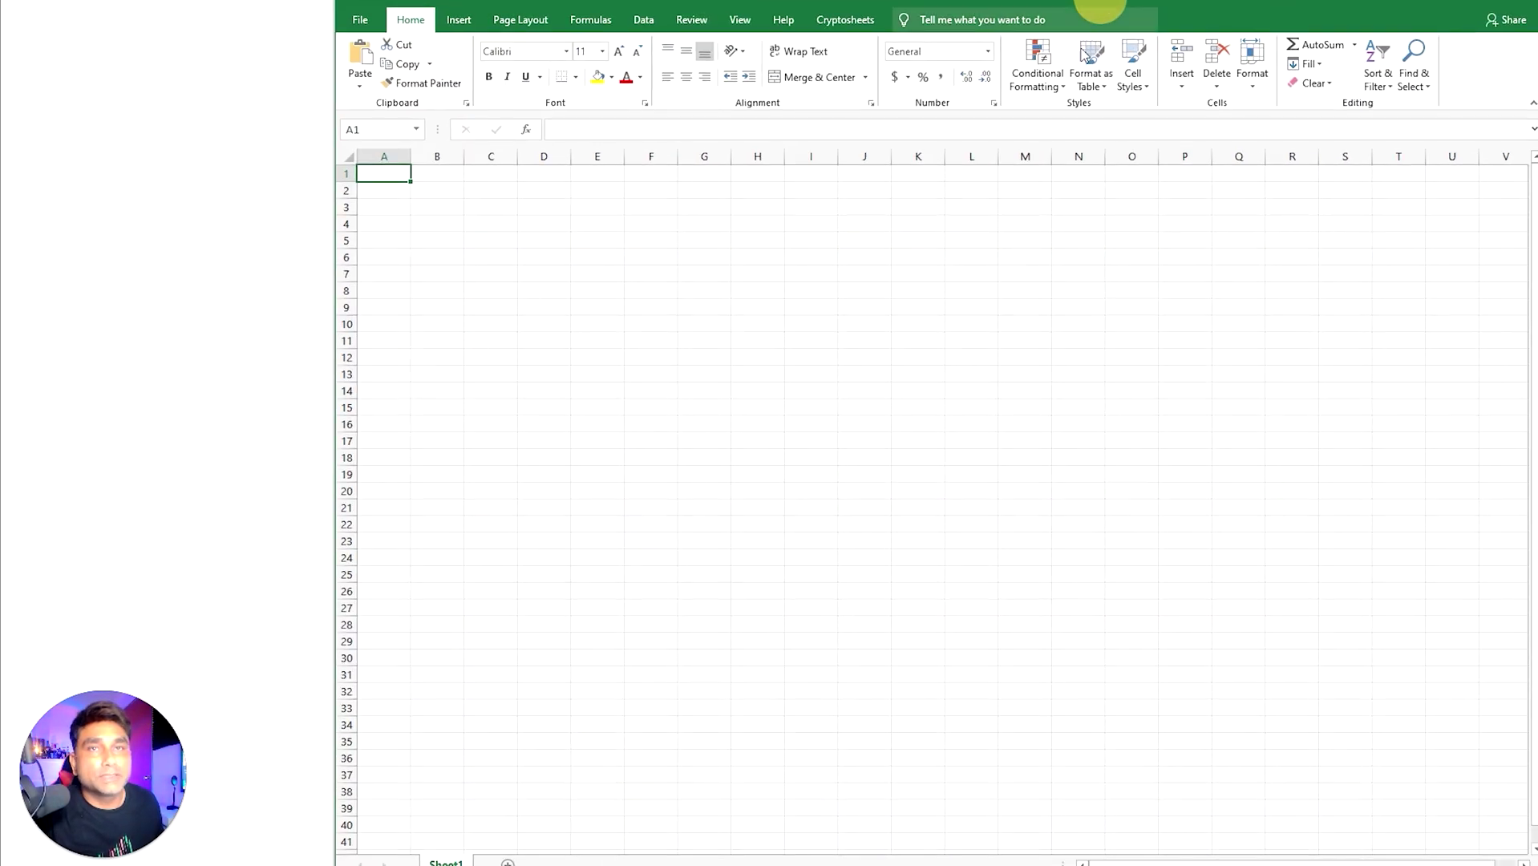
click(360, 19)
click(360, 19)
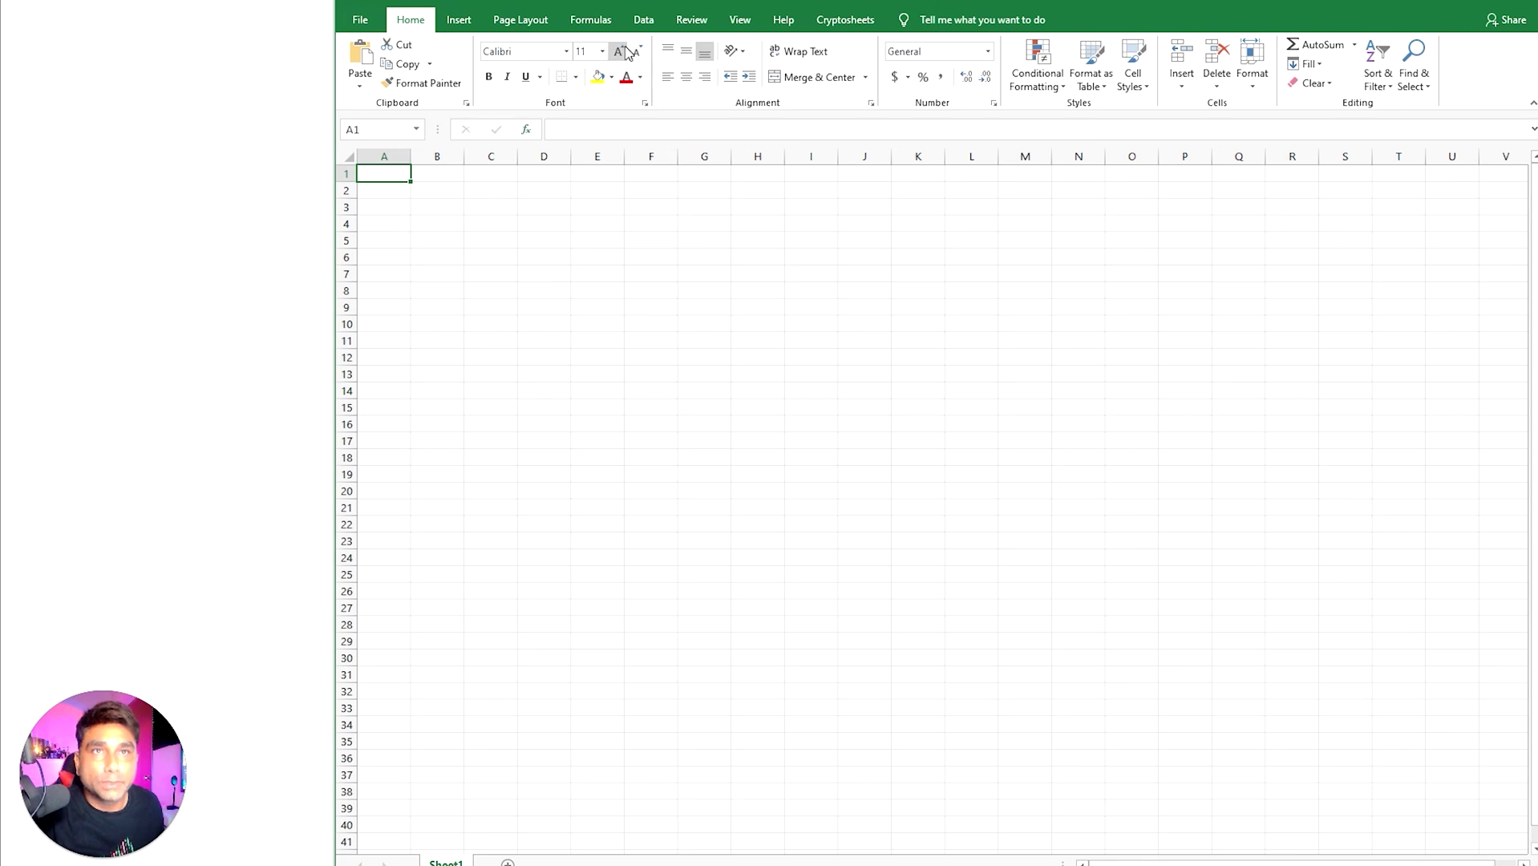
click(643, 19)
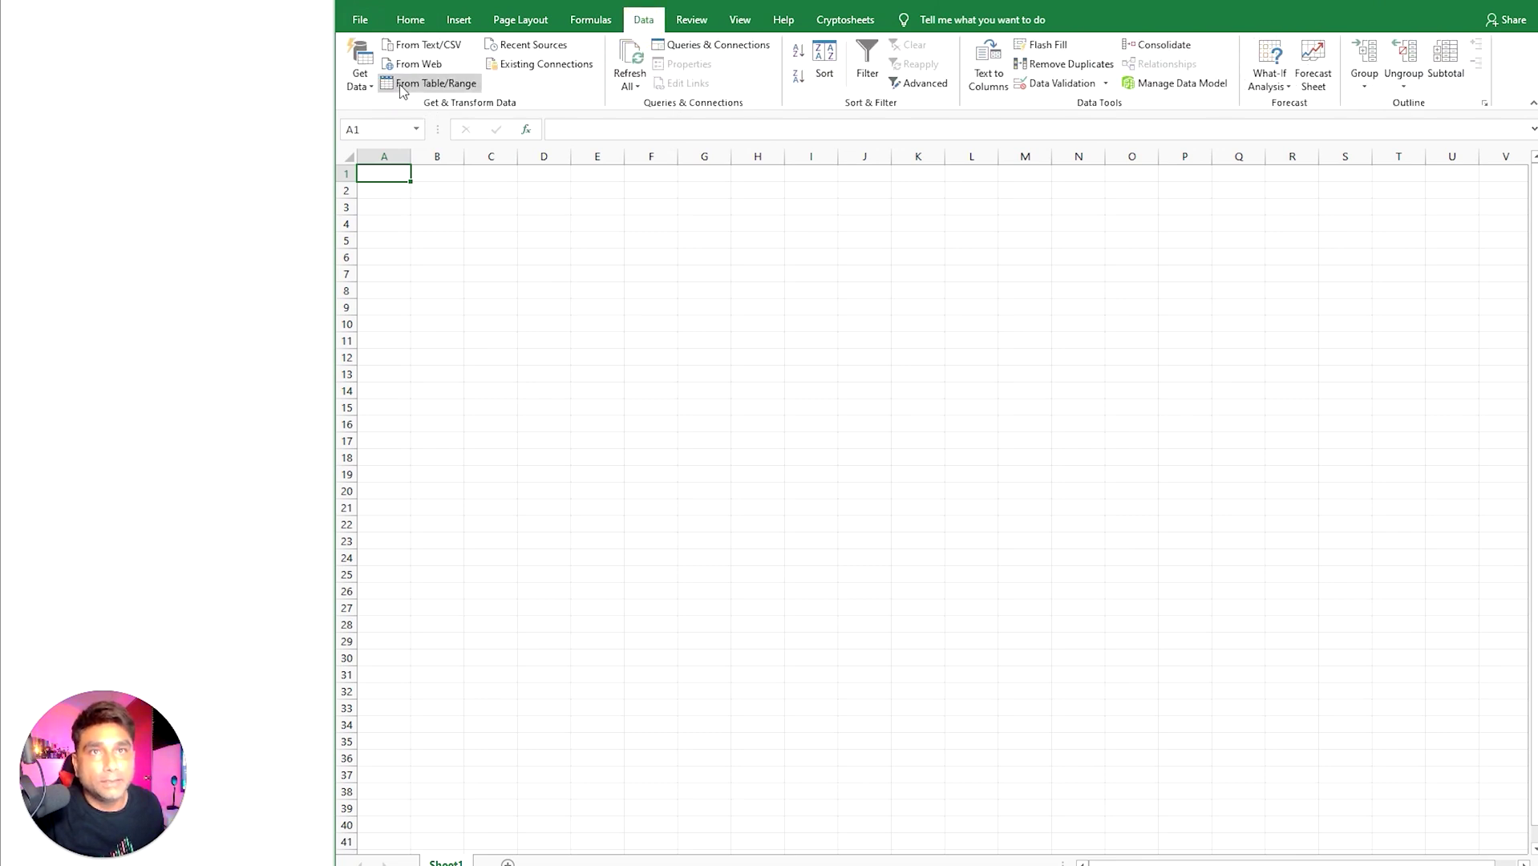
click(417, 63)
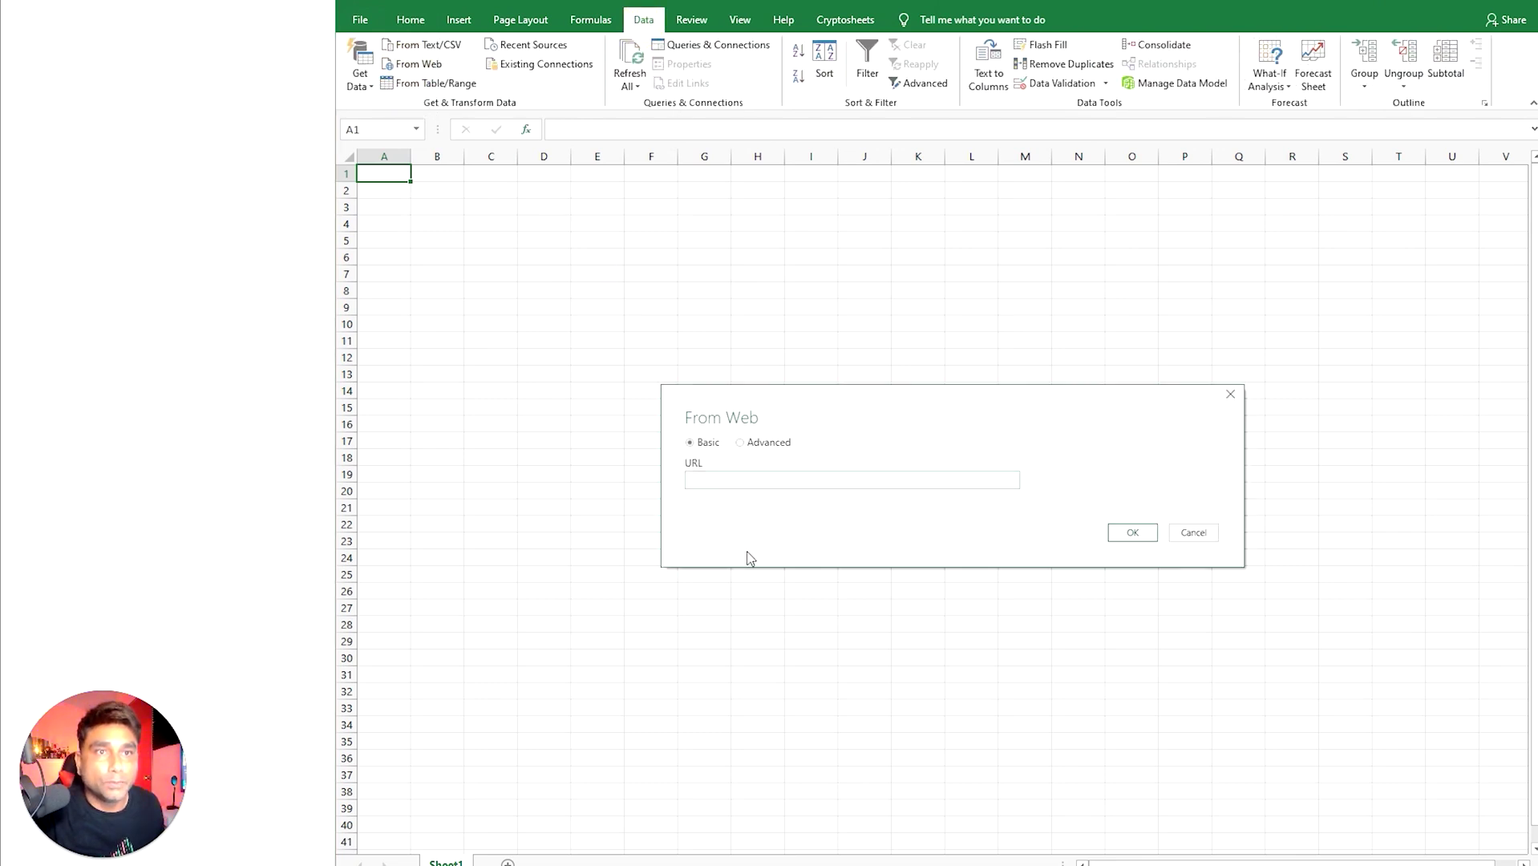
key(ctrl+v)
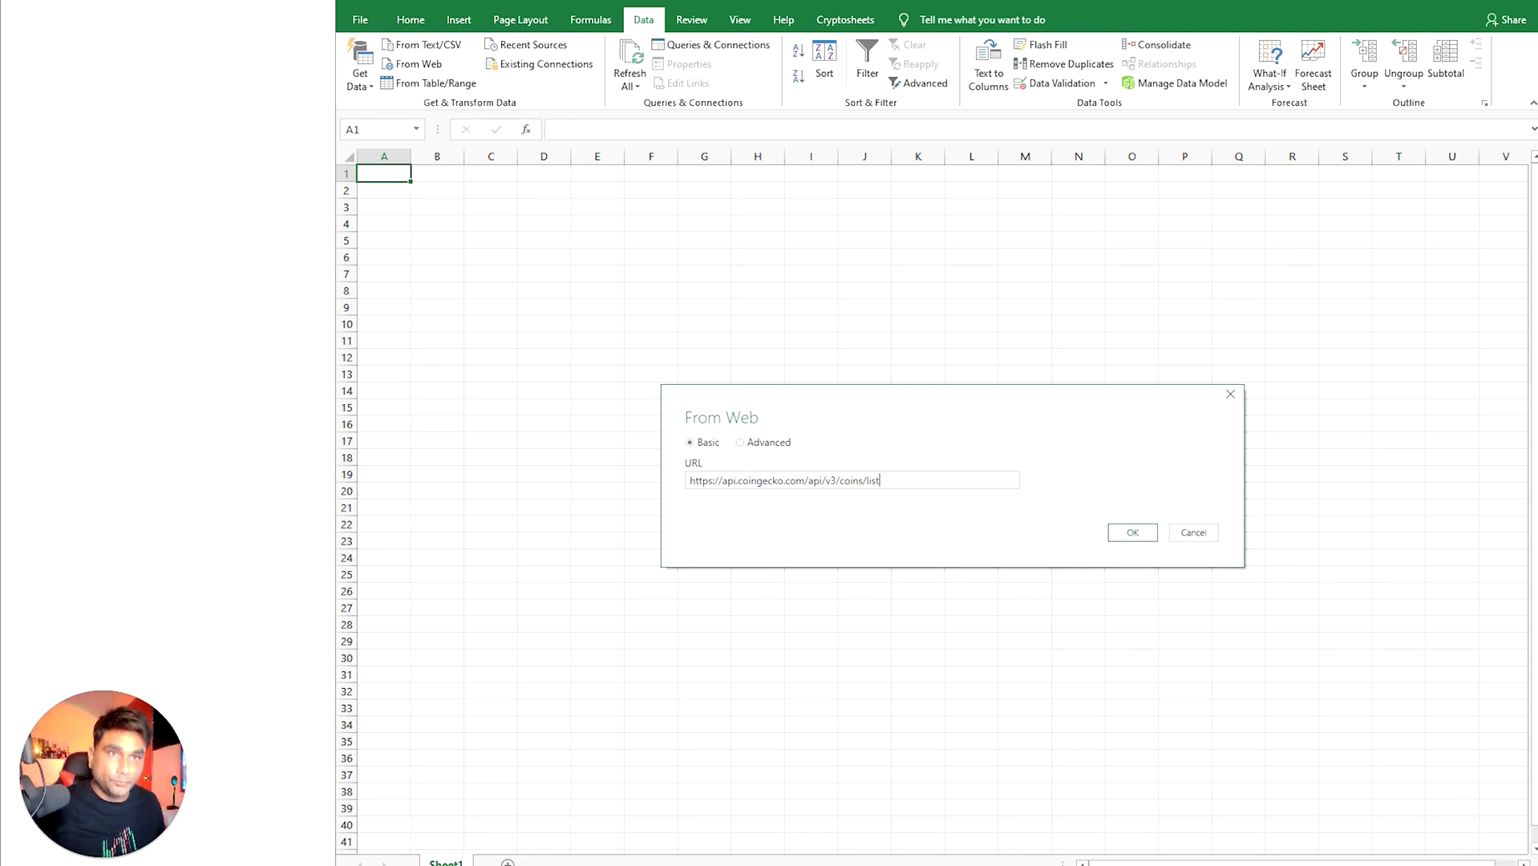
click(1130, 533)
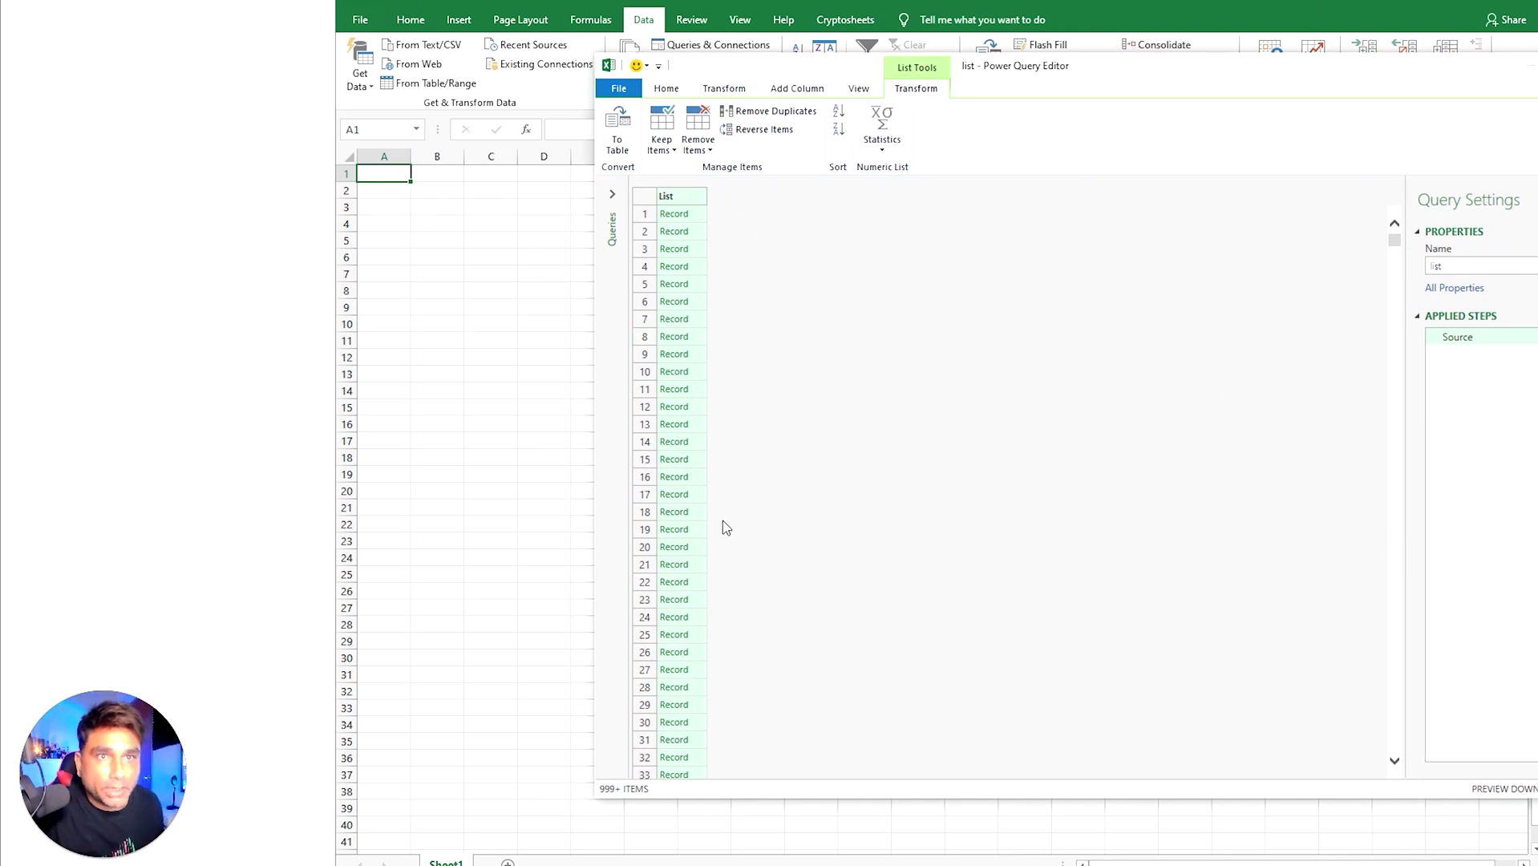
Step: Following Step 3 of the guide, convert the record list to a table with delimiter None and extra columns shown as errors
scroll(737, 605, down, 15)
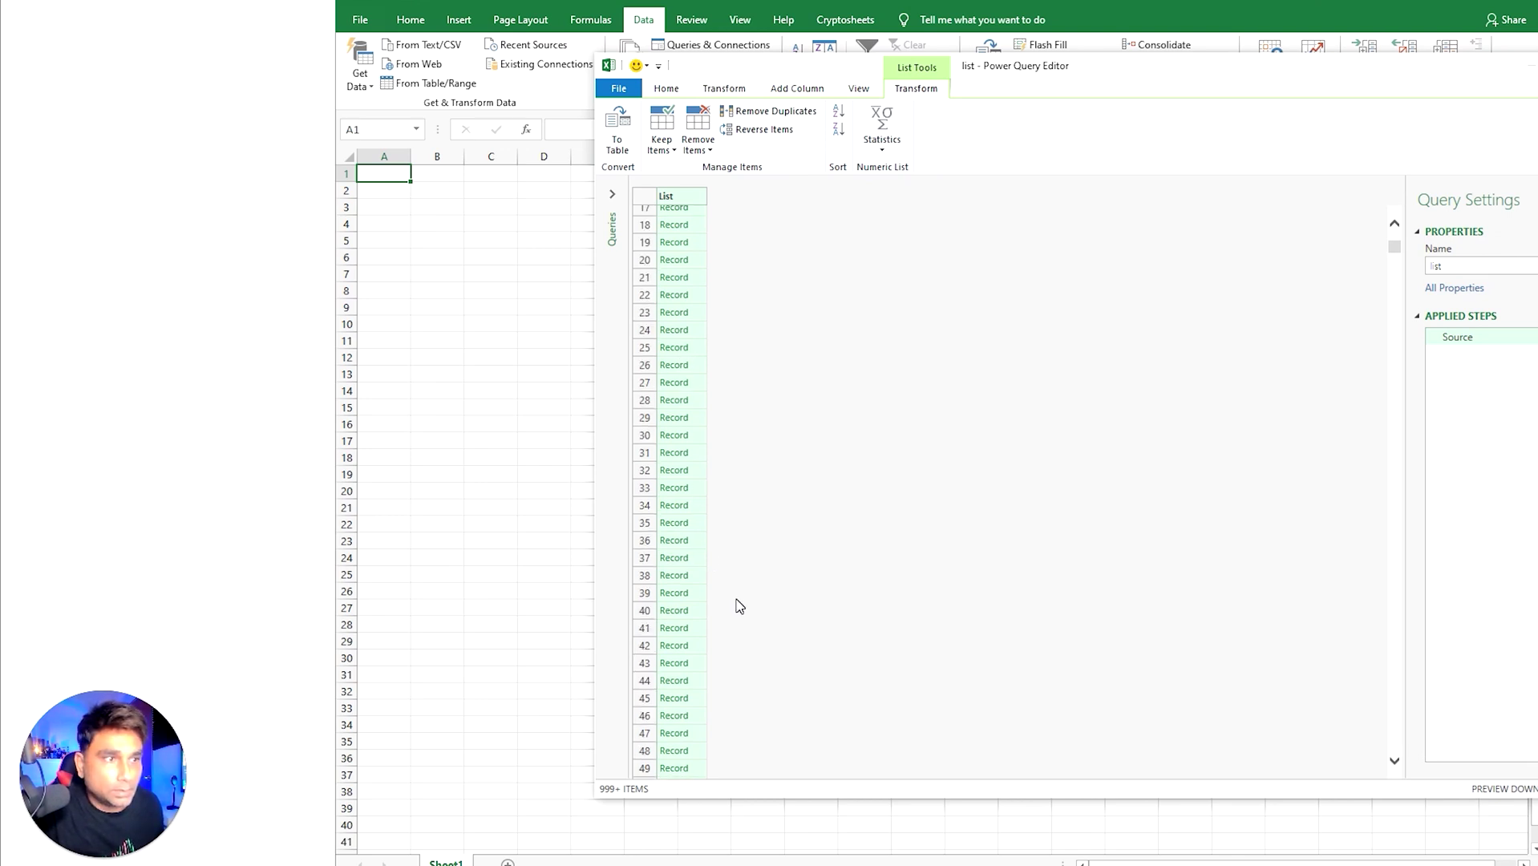
scroll(738, 603, up, 15)
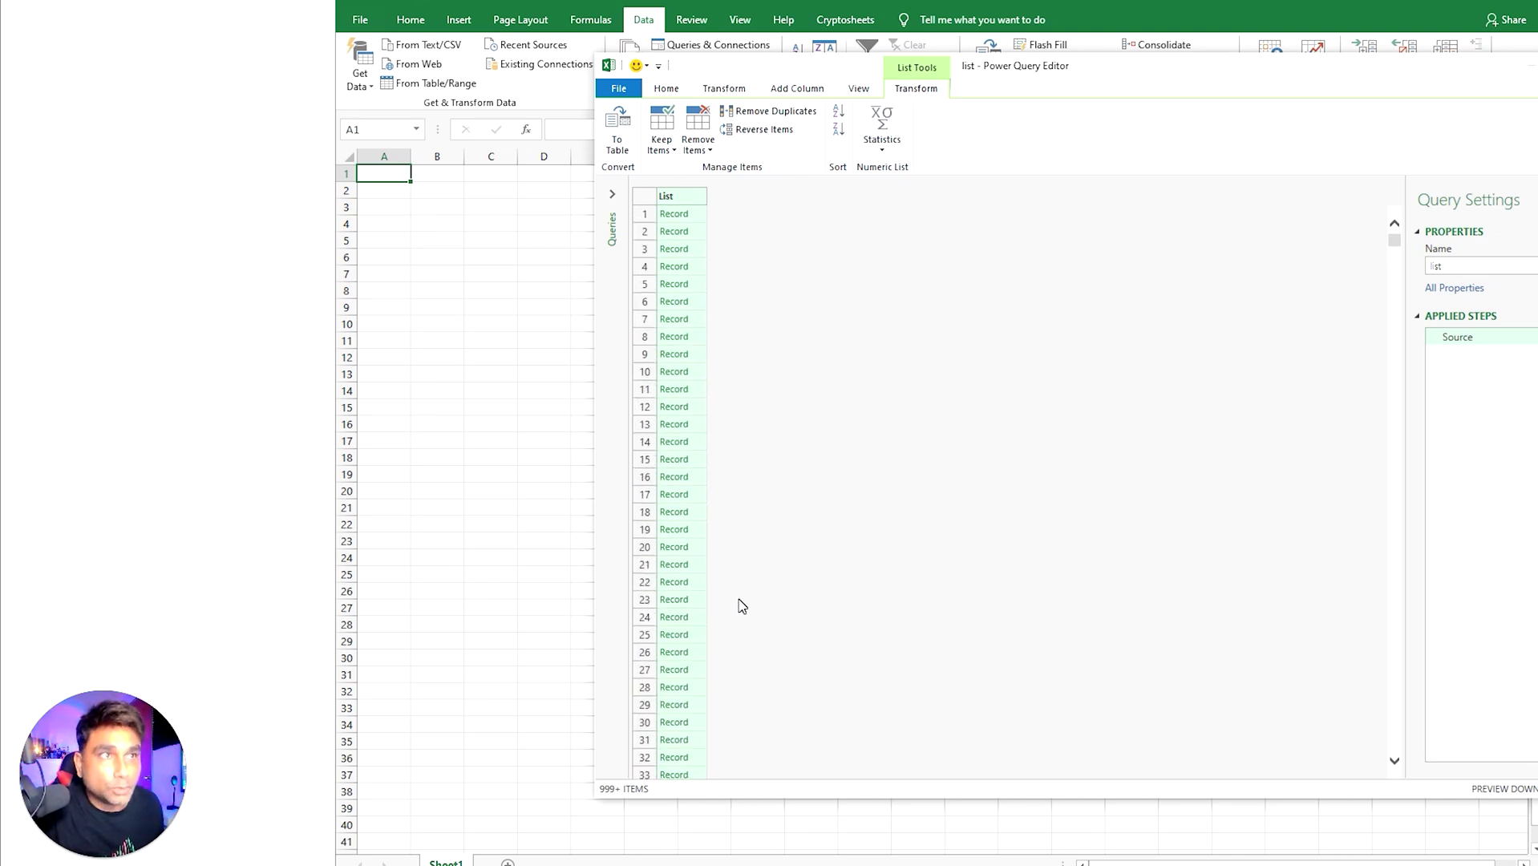
key(alt+Tab)
scroll(817, 603, down, 5)
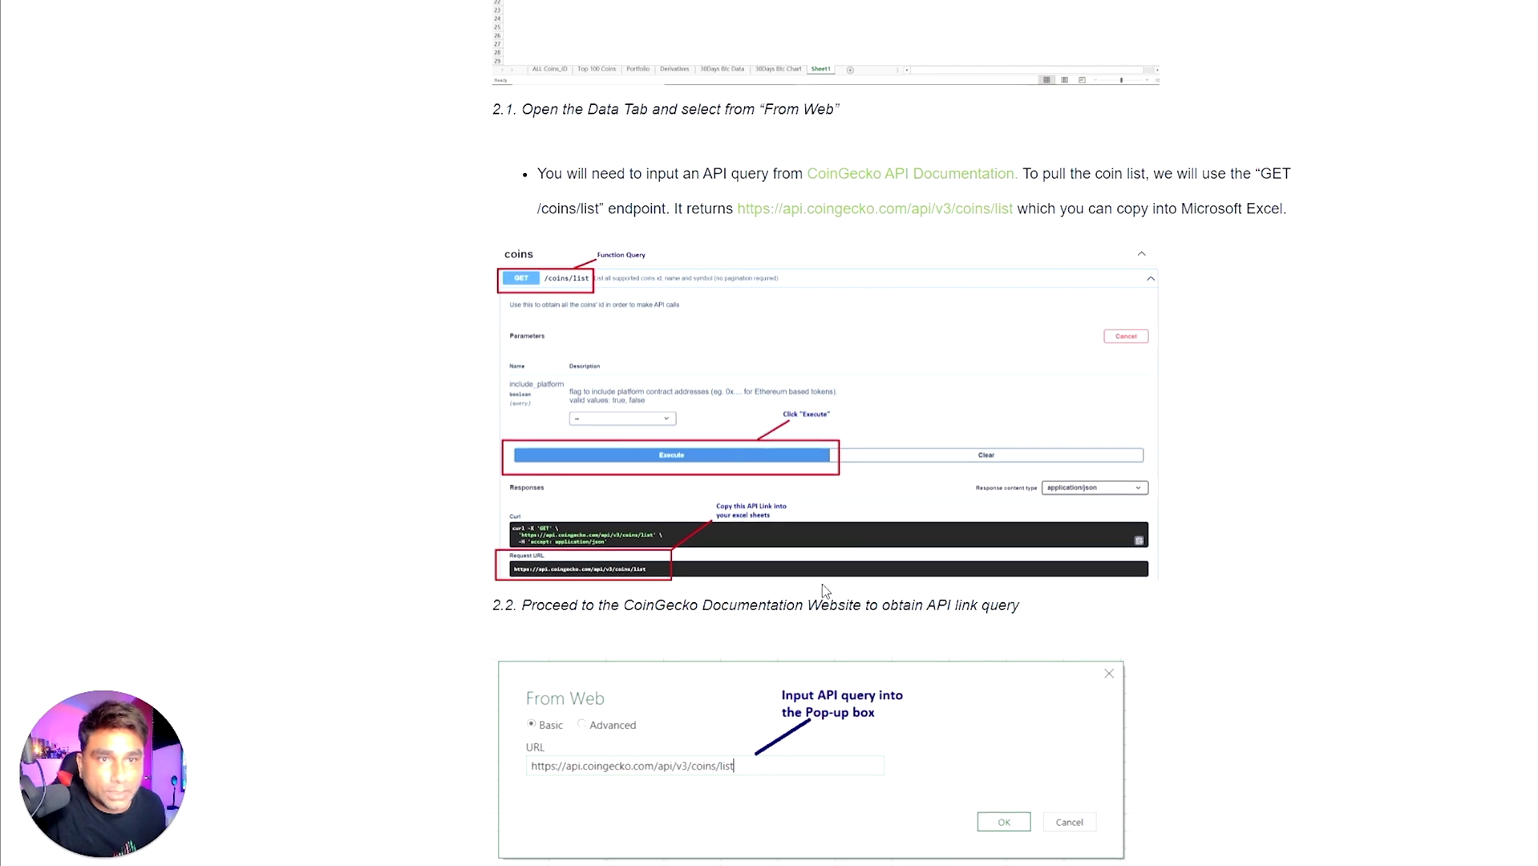
scroll(880, 406, down, 2)
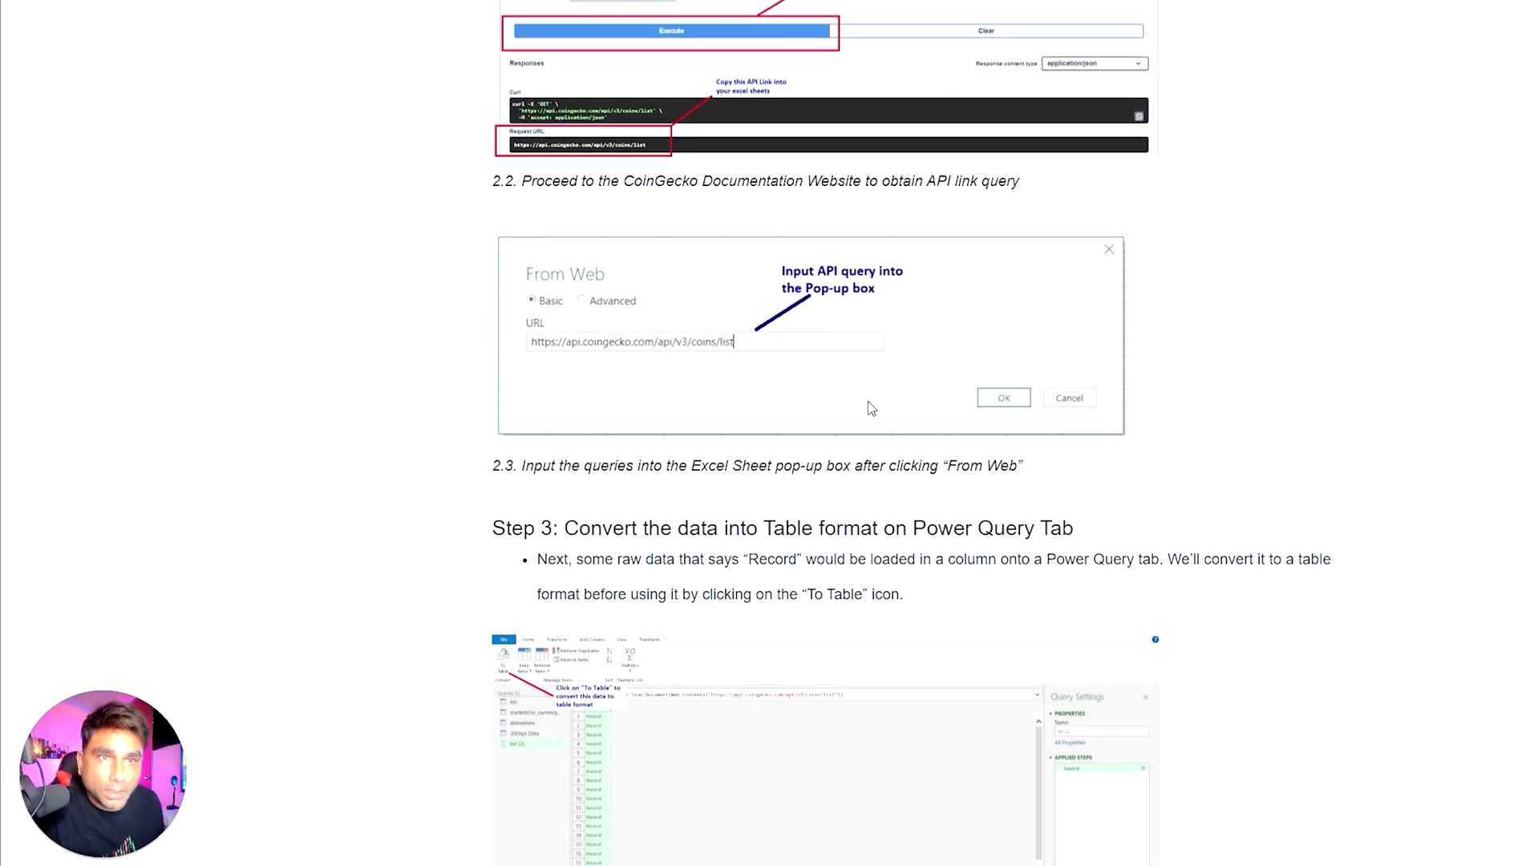
scroll(858, 267, down, 4)
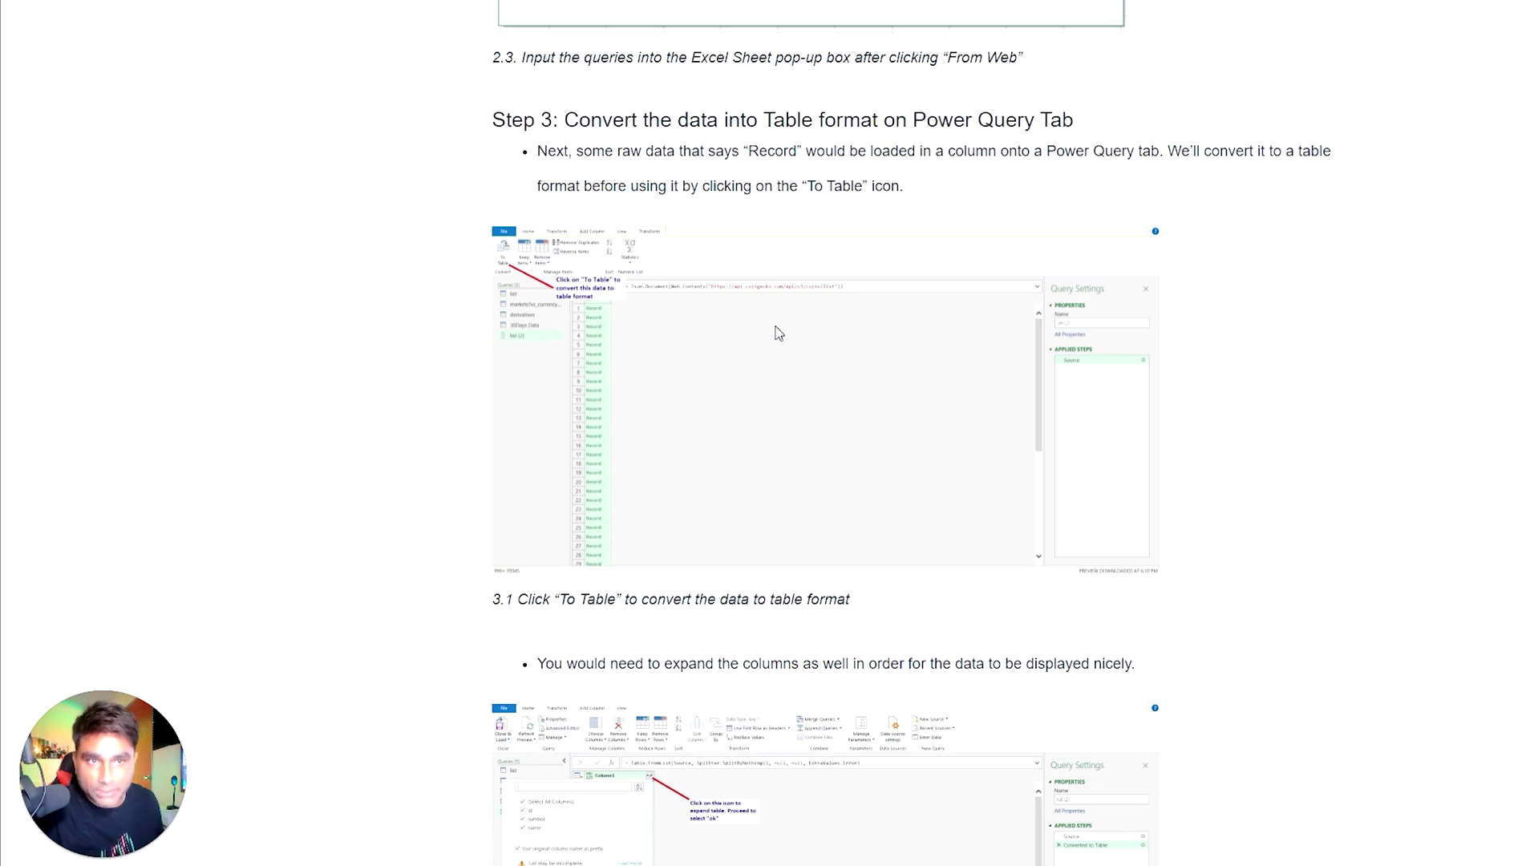
key(alt+Tab)
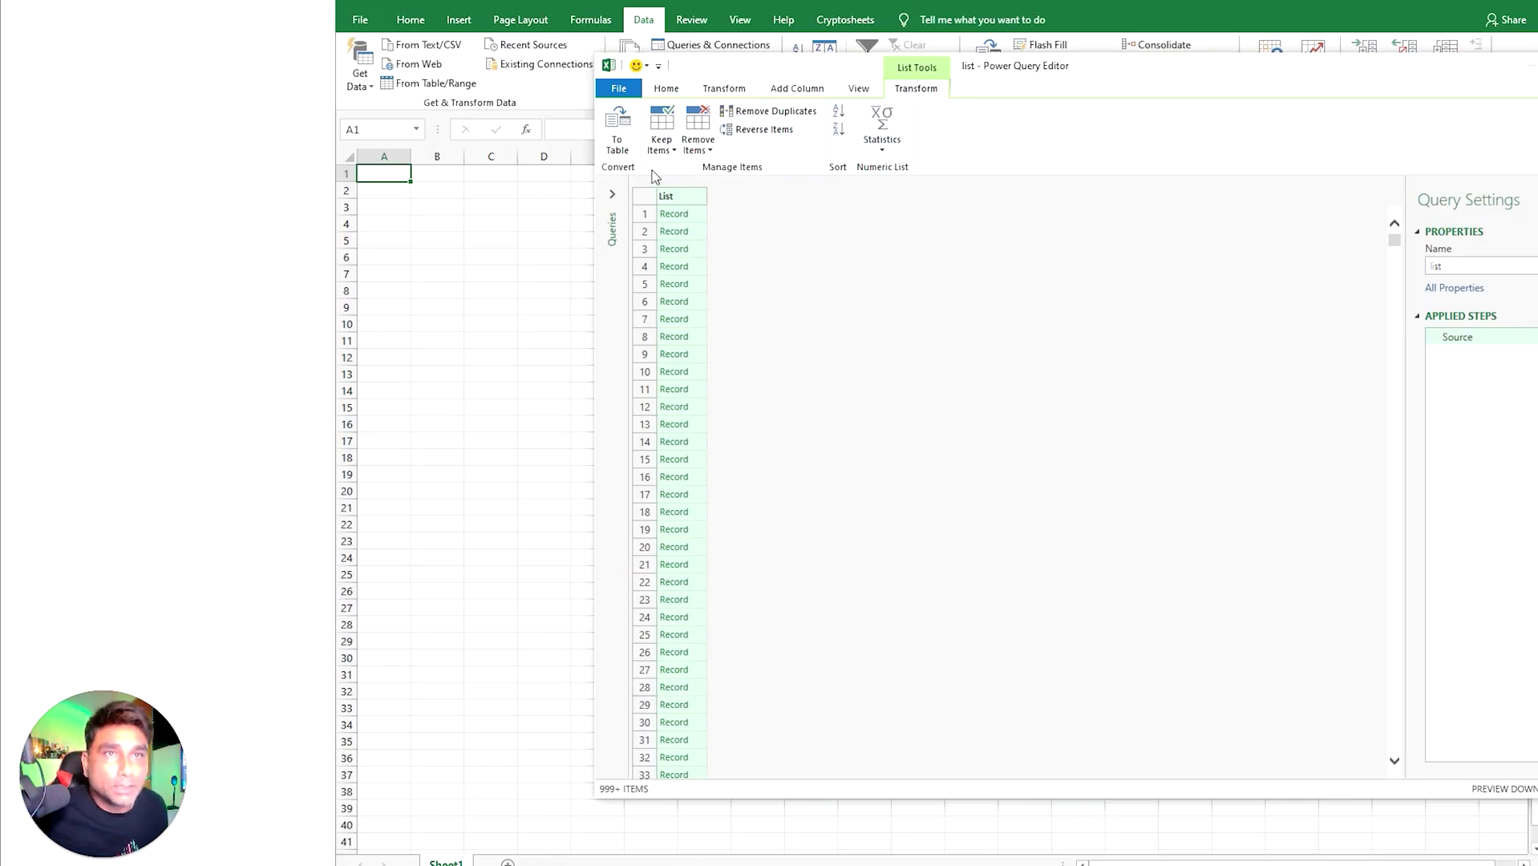
click(618, 152)
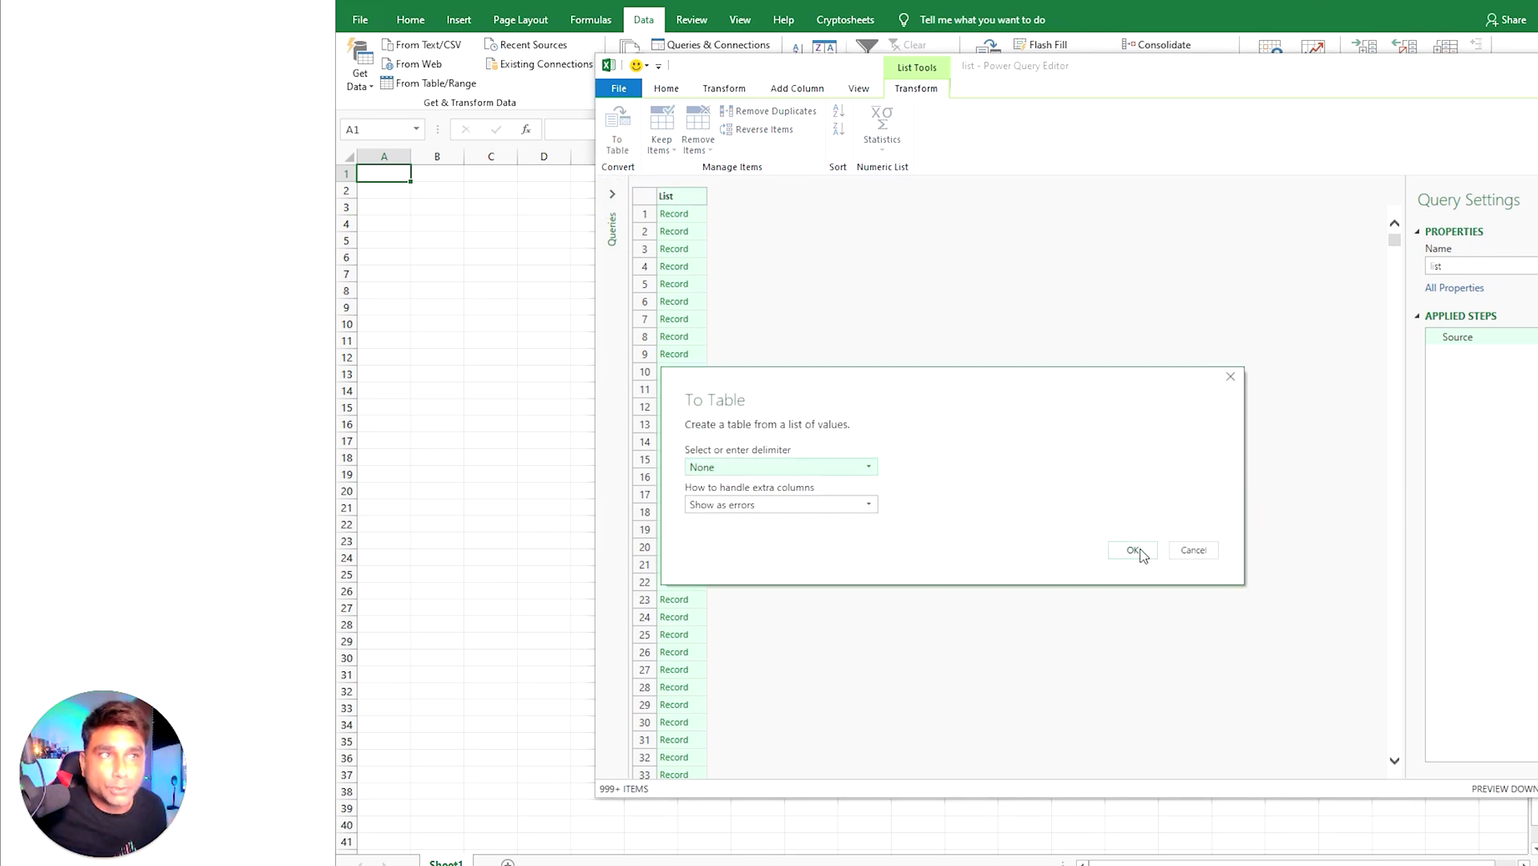
click(1133, 550)
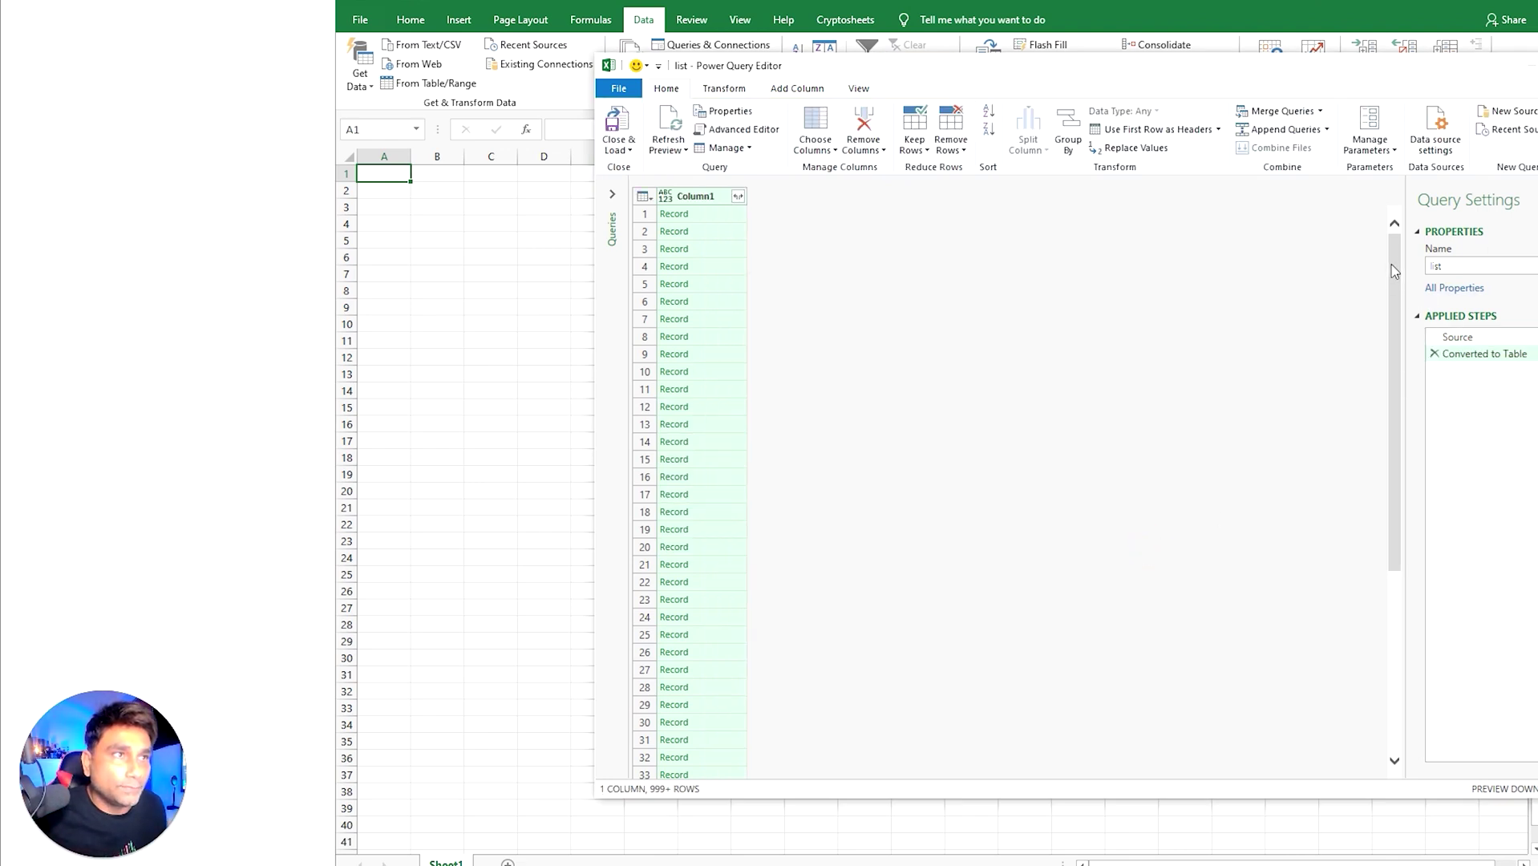
Step: Expand Column1 into the id, symbol and name fields, keeping the original column name as prefix
drag(1394, 289, 1372, 731)
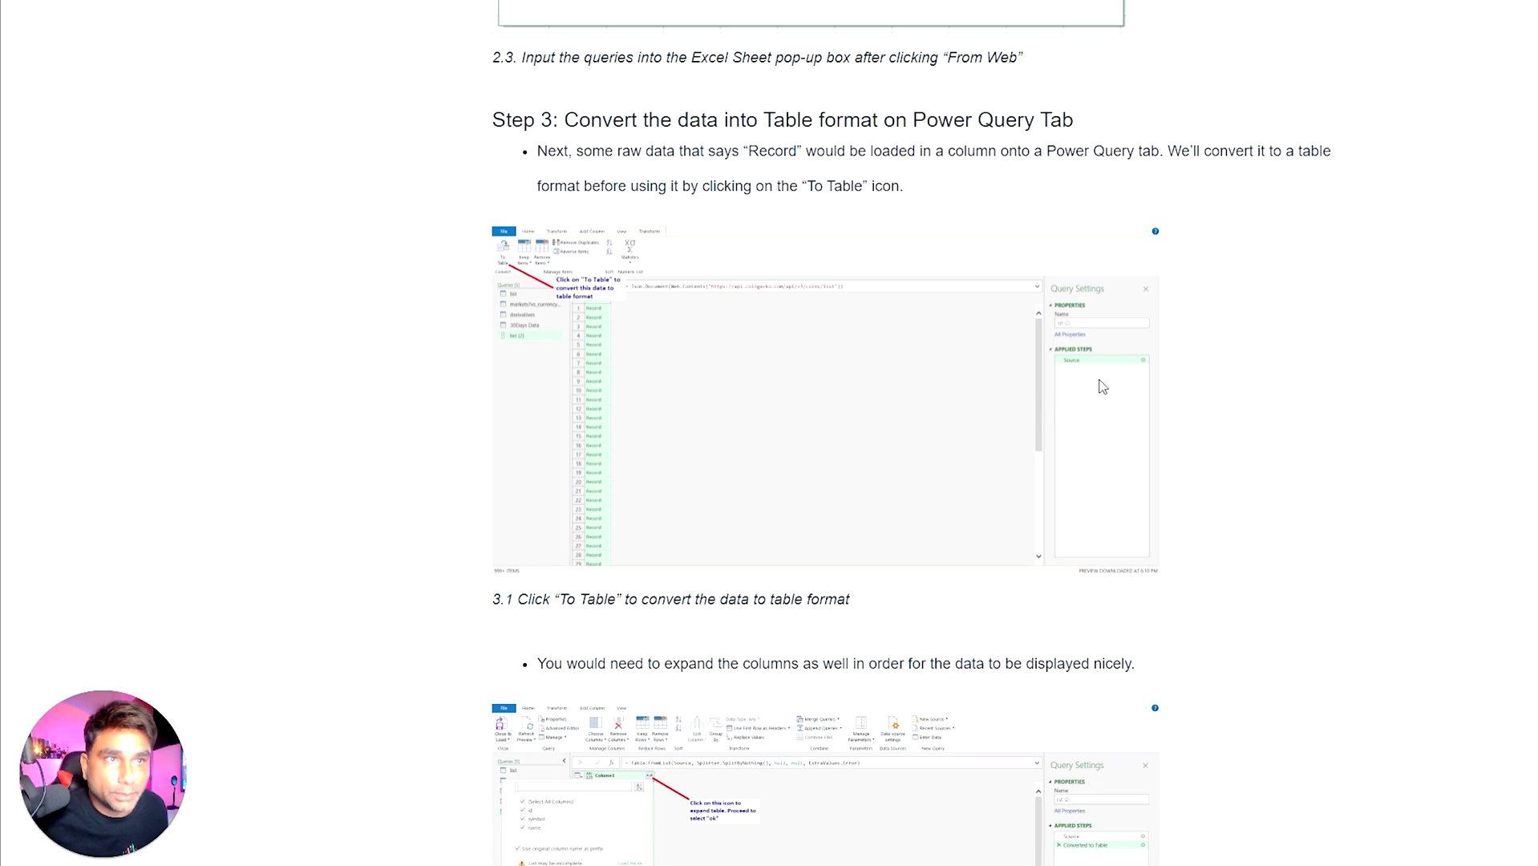
scroll(1098, 393, down, 2)
scroll(1094, 408, down, 2)
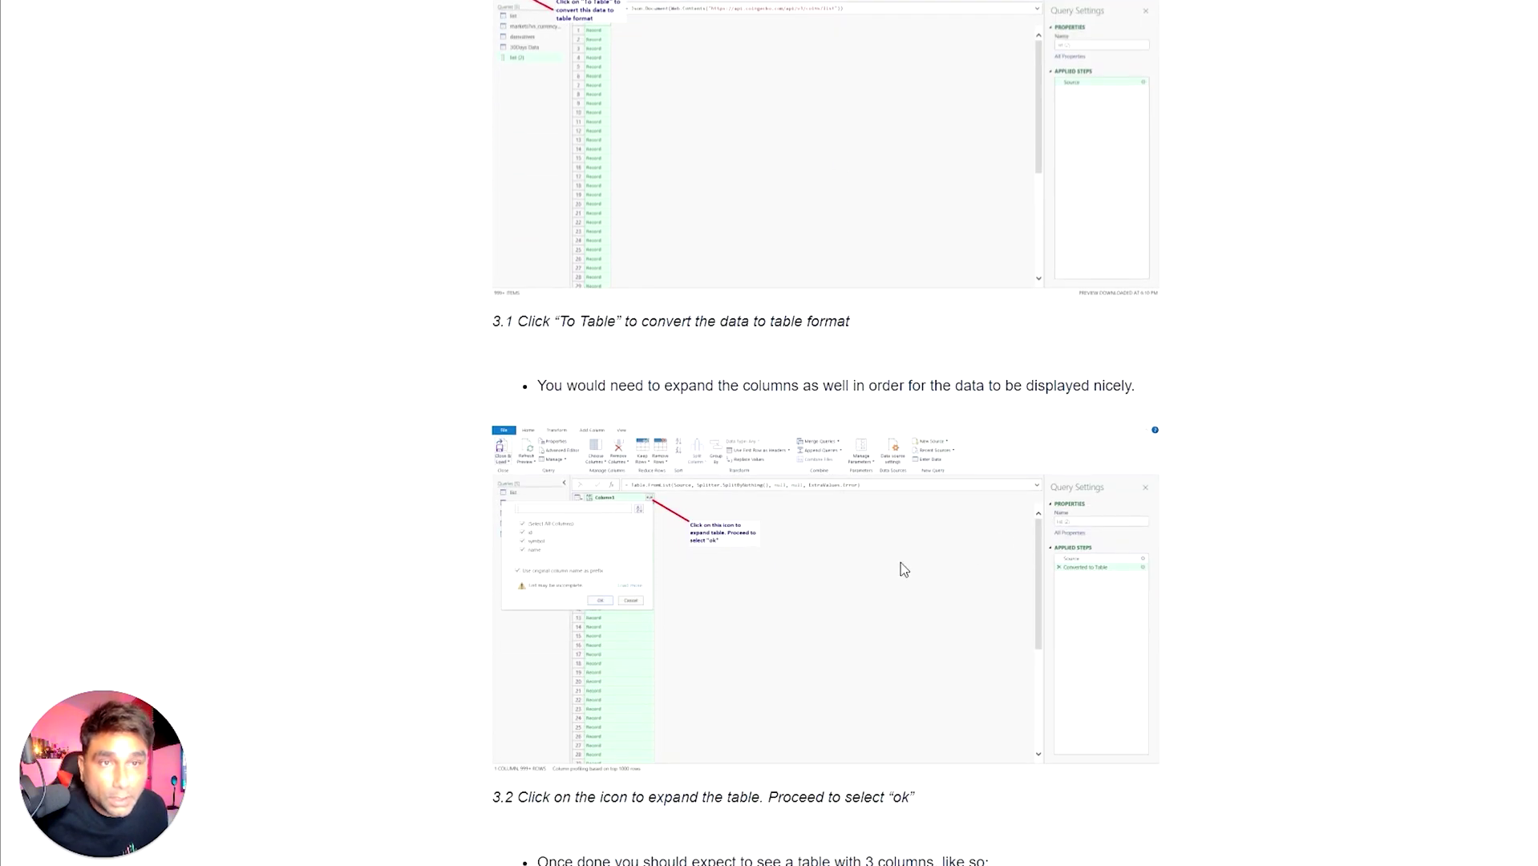
scroll(738, 582, down, 4)
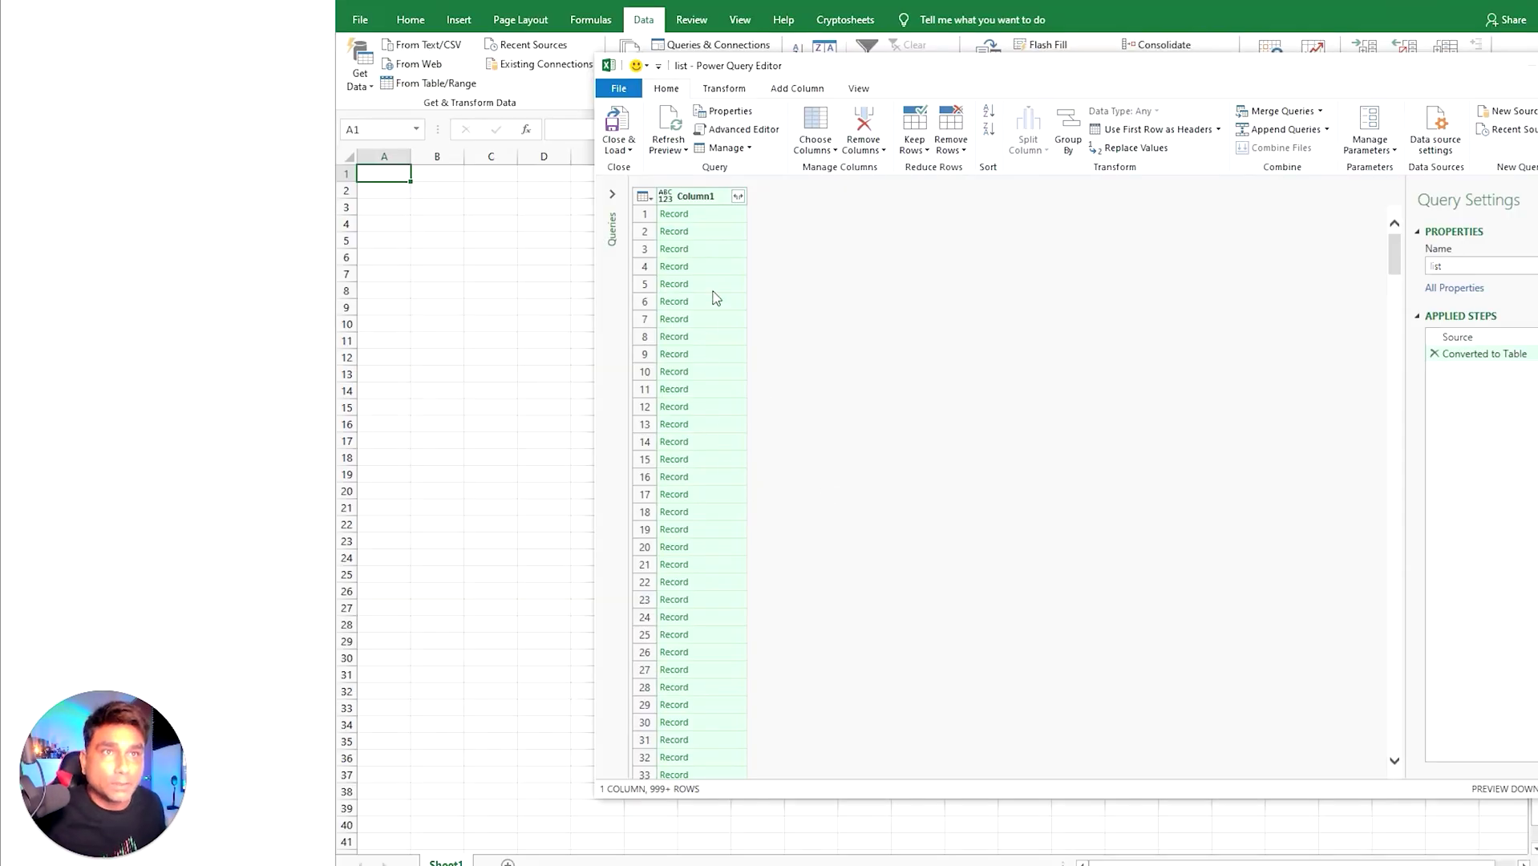
click(738, 196)
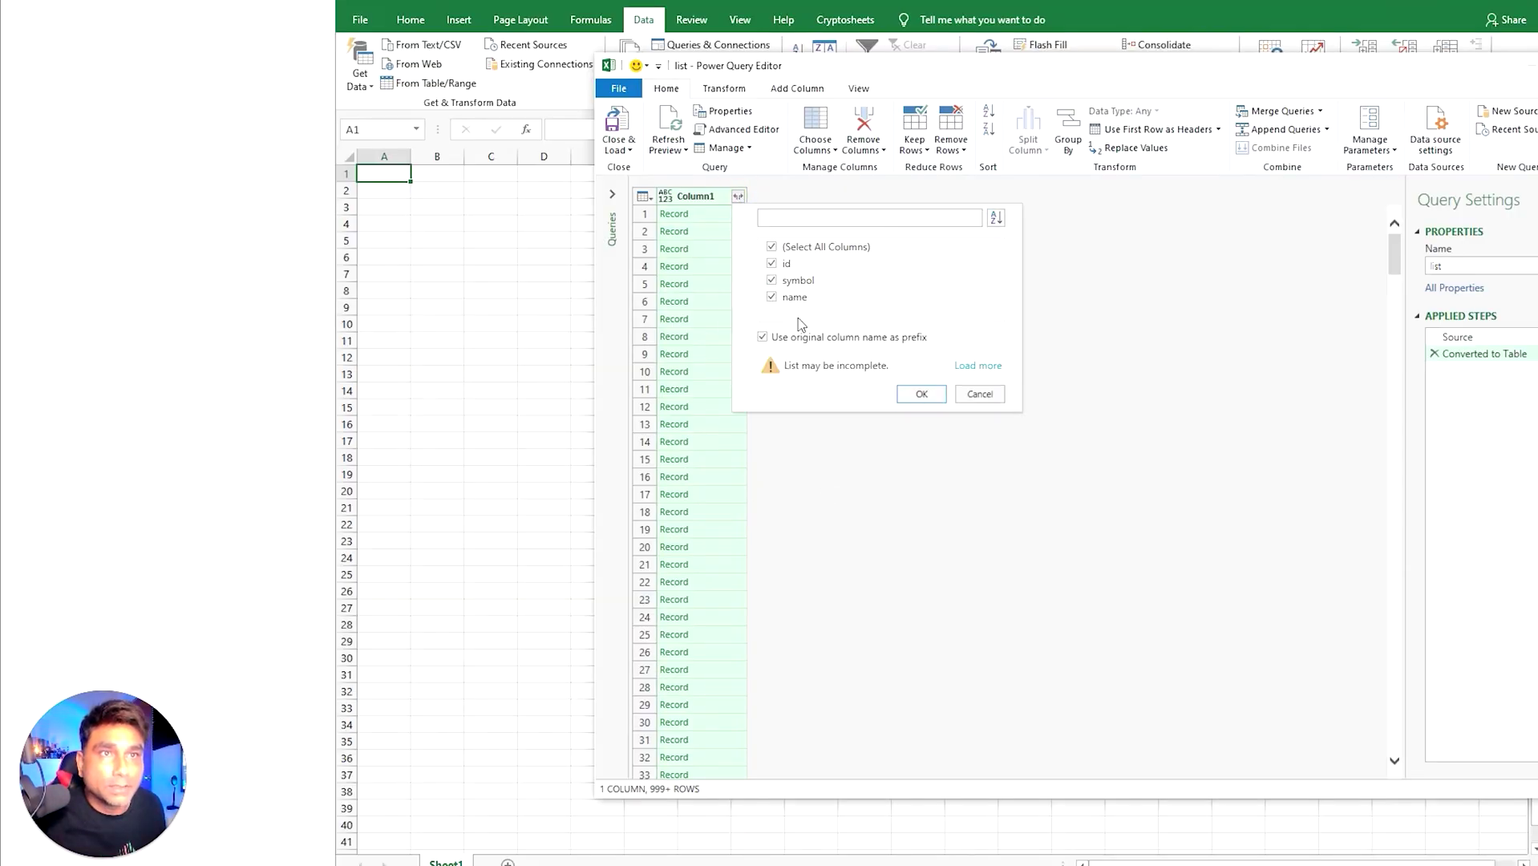
click(921, 394)
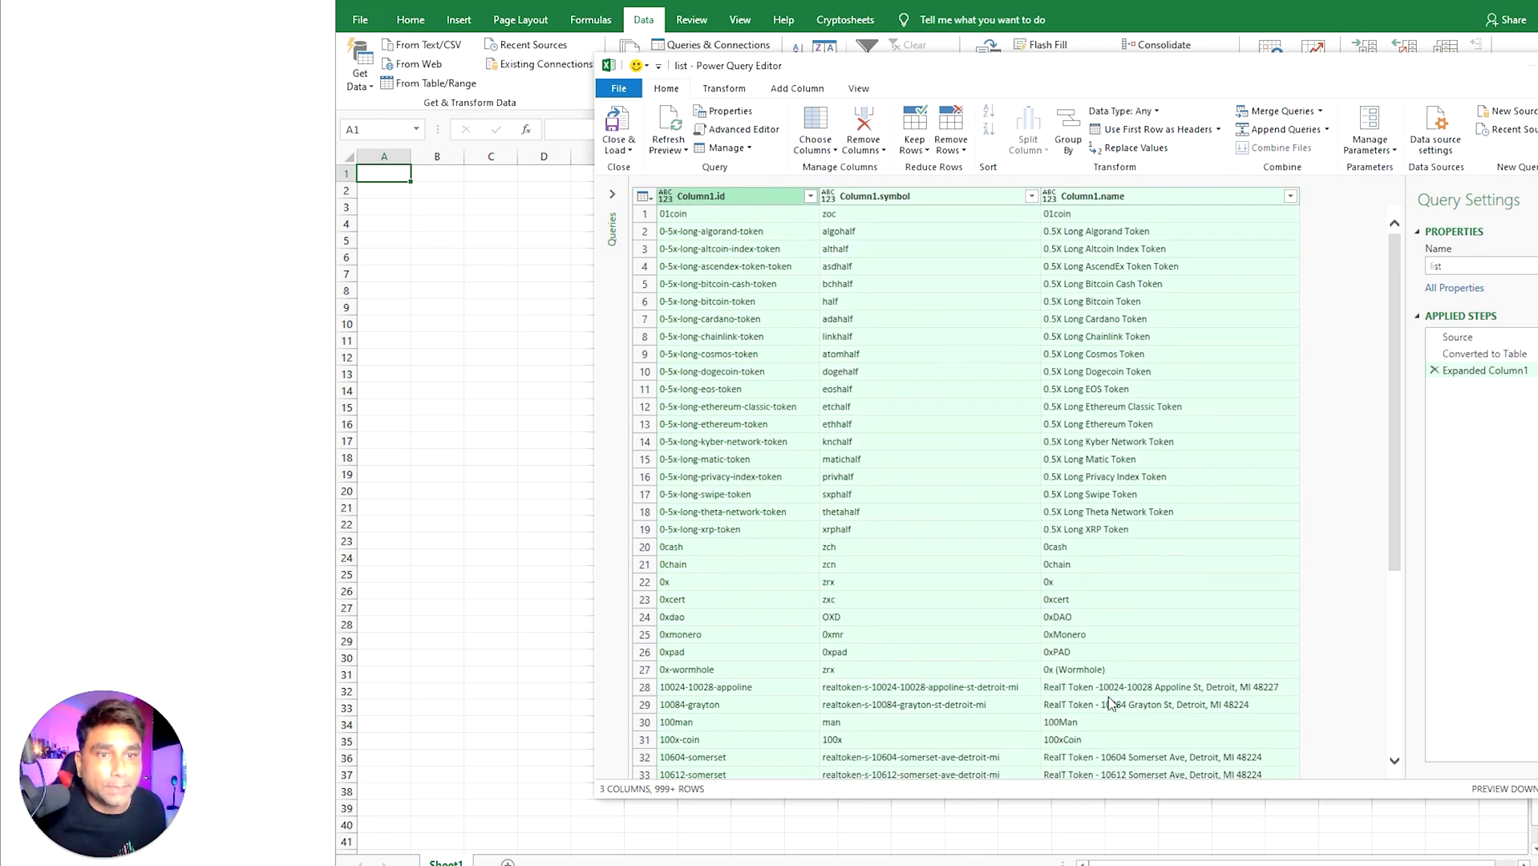
Step: Following Step 4 of the guide, close the query editor and load the expanded coin list into the workbook
click(142, 446)
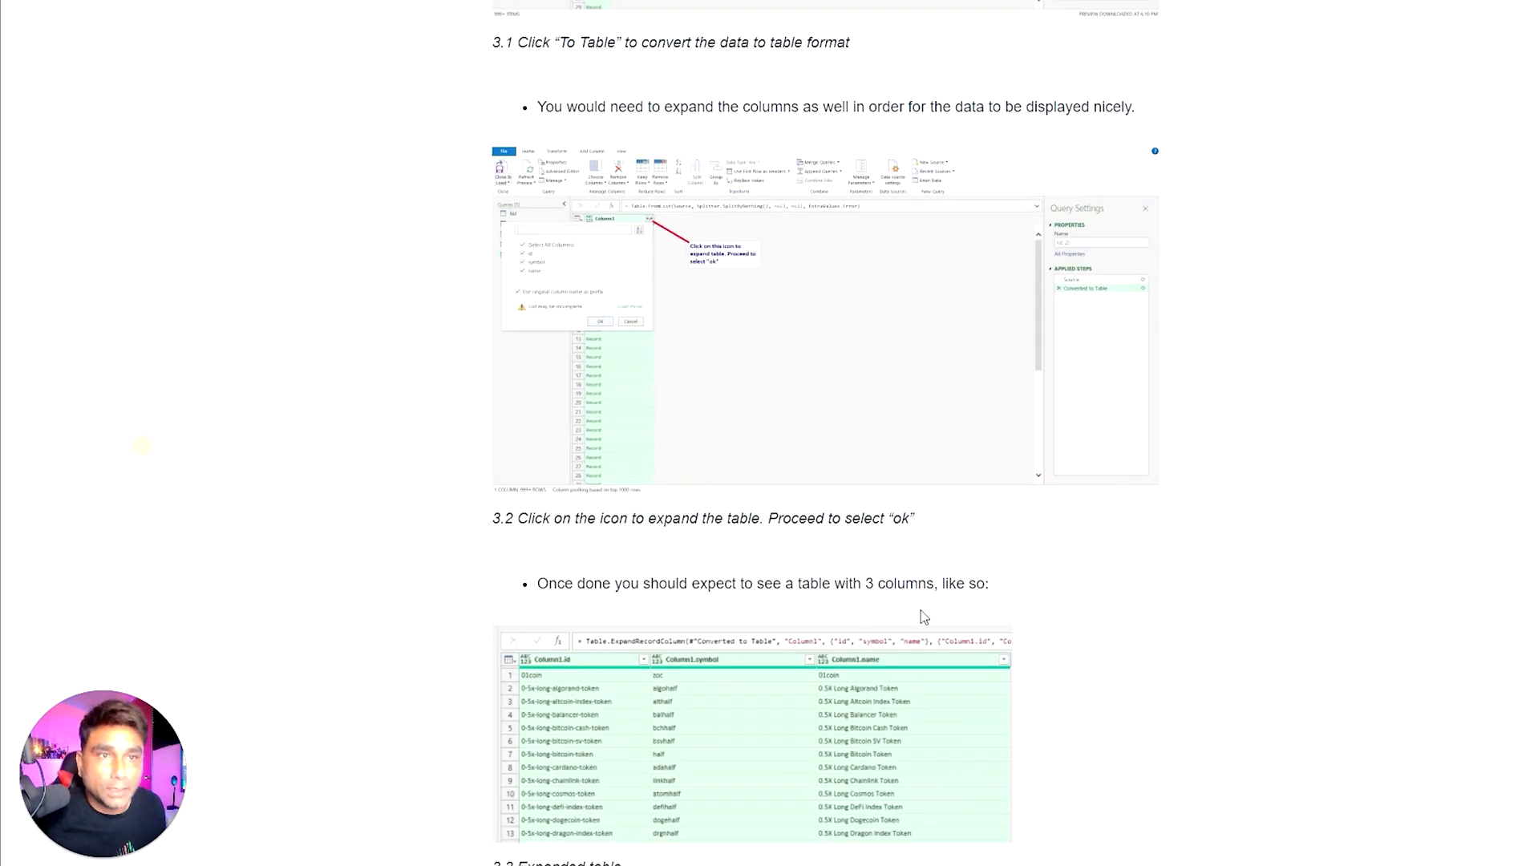
scroll(918, 617, down, 5)
scroll(999, 391, down, 2)
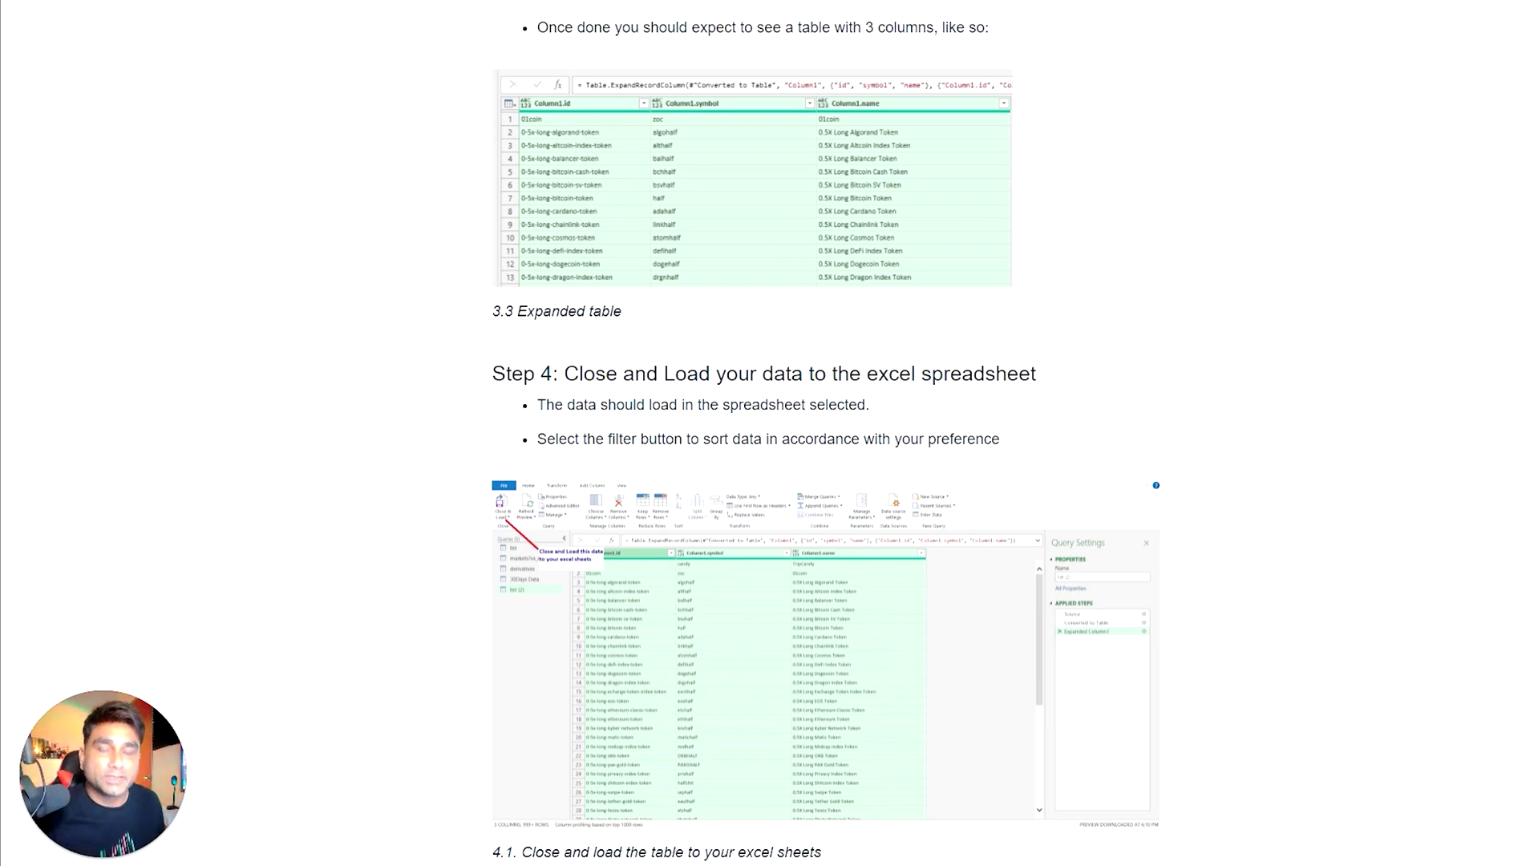
key(alt+Tab)
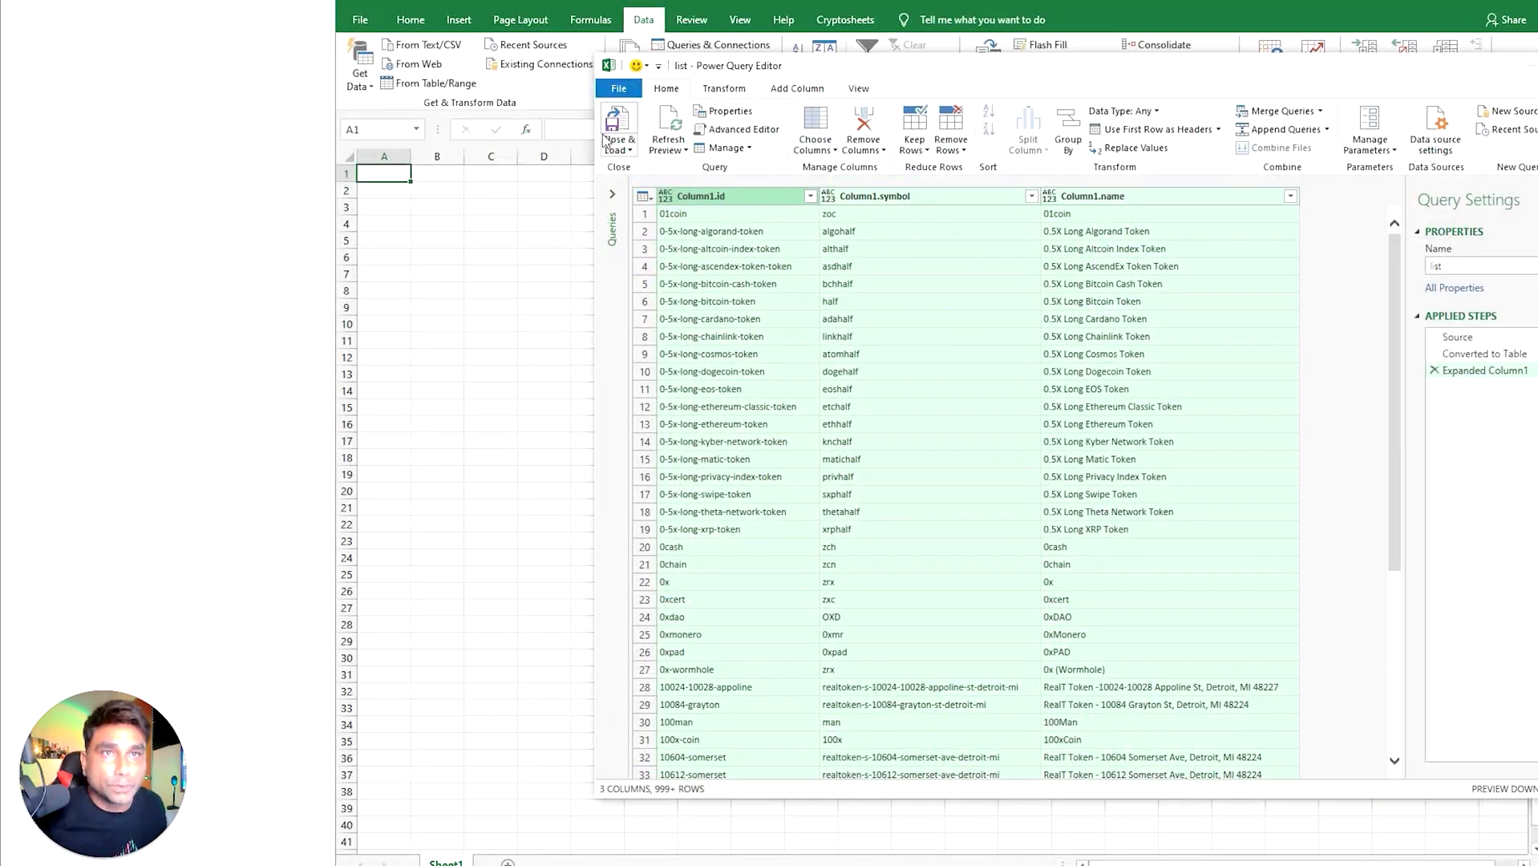
click(614, 136)
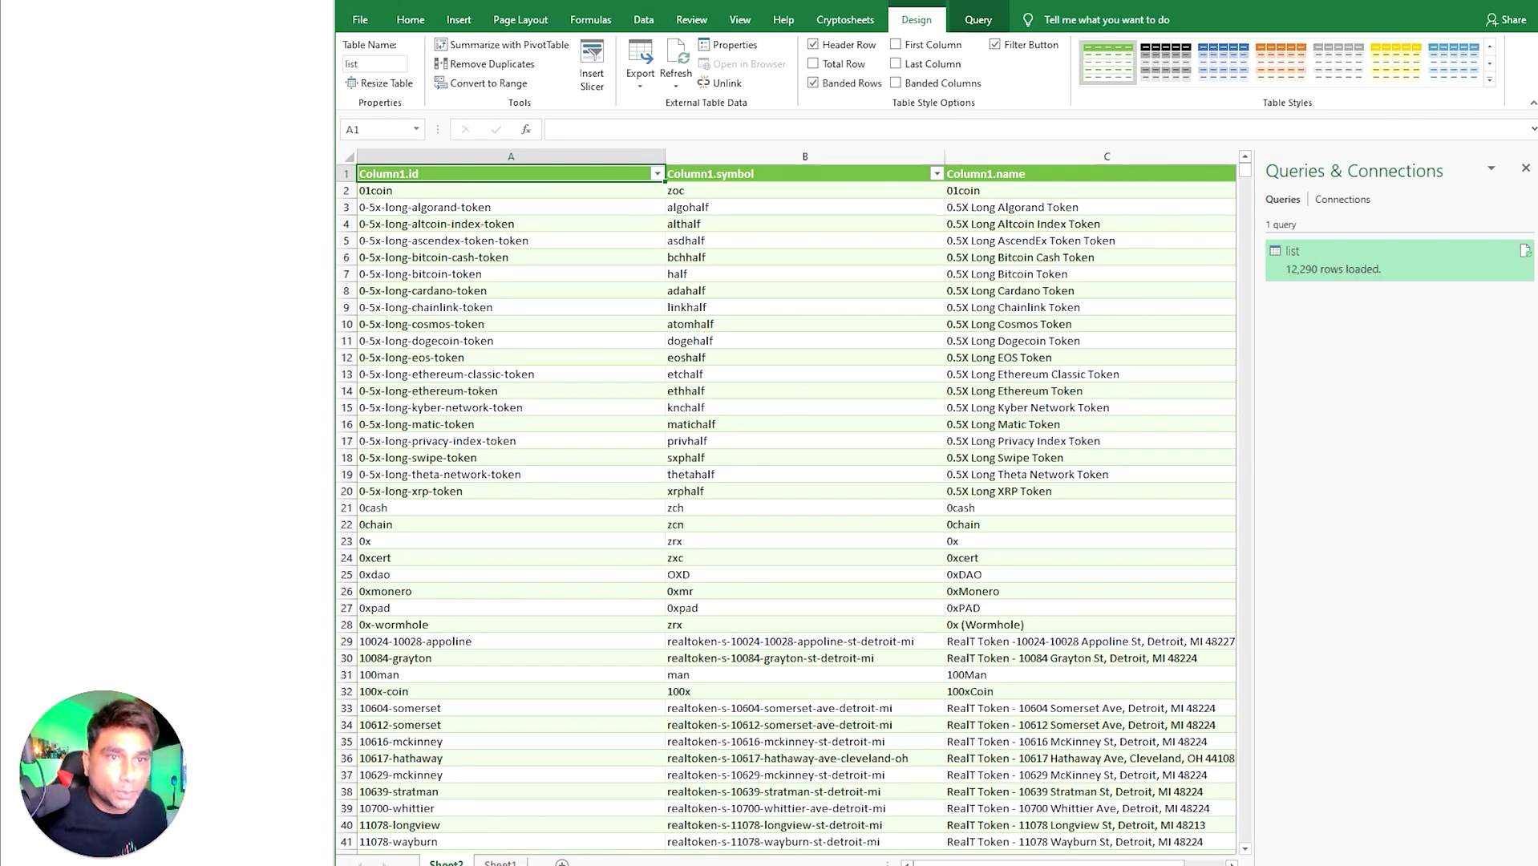
scroll(786, 505, down, 20)
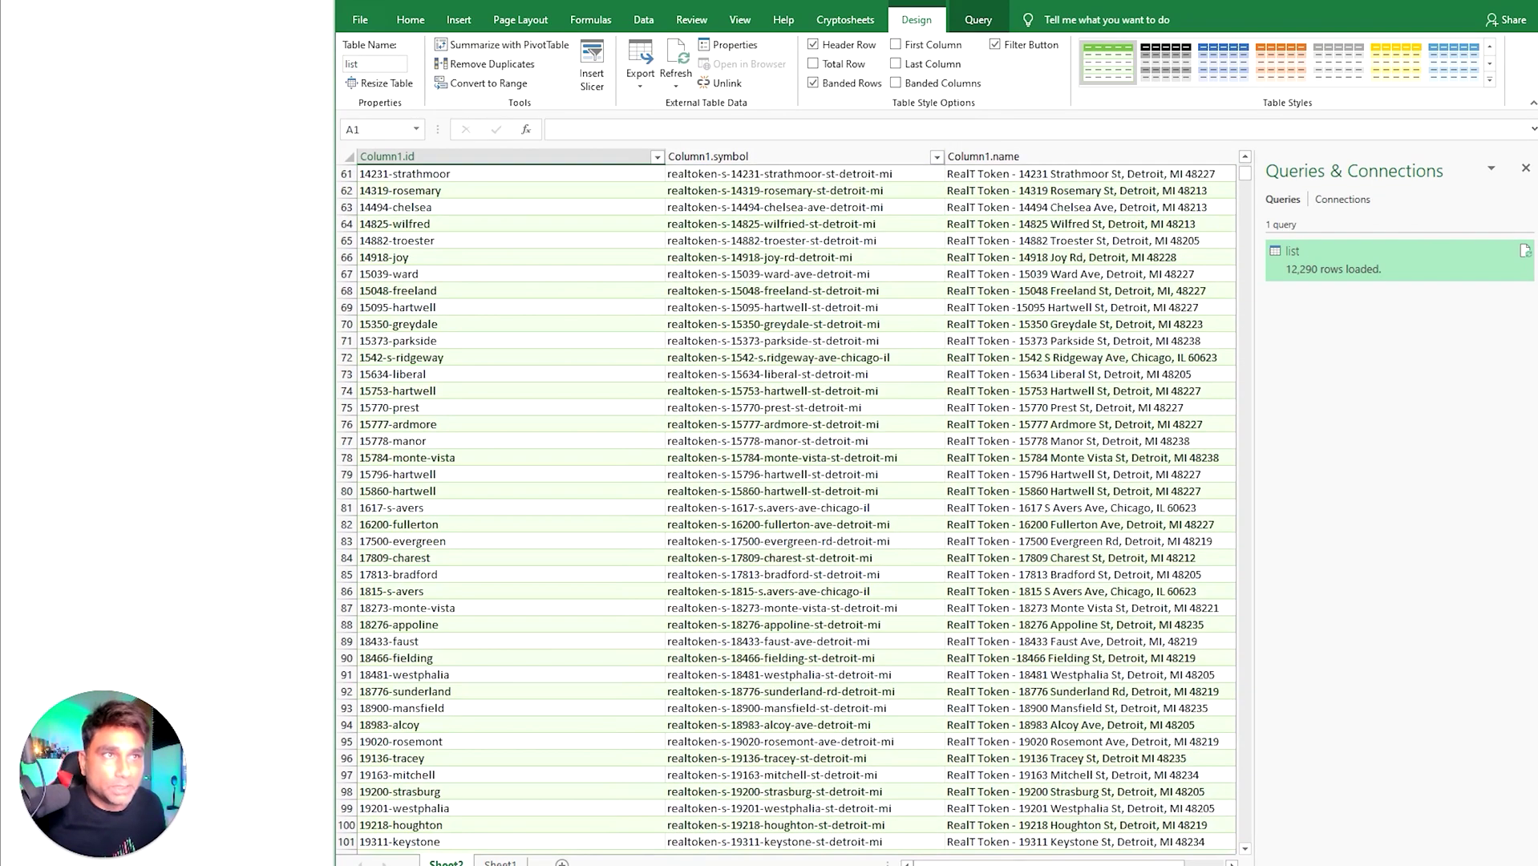
scroll(785, 505, down, 12)
scroll(785, 505, up, 20)
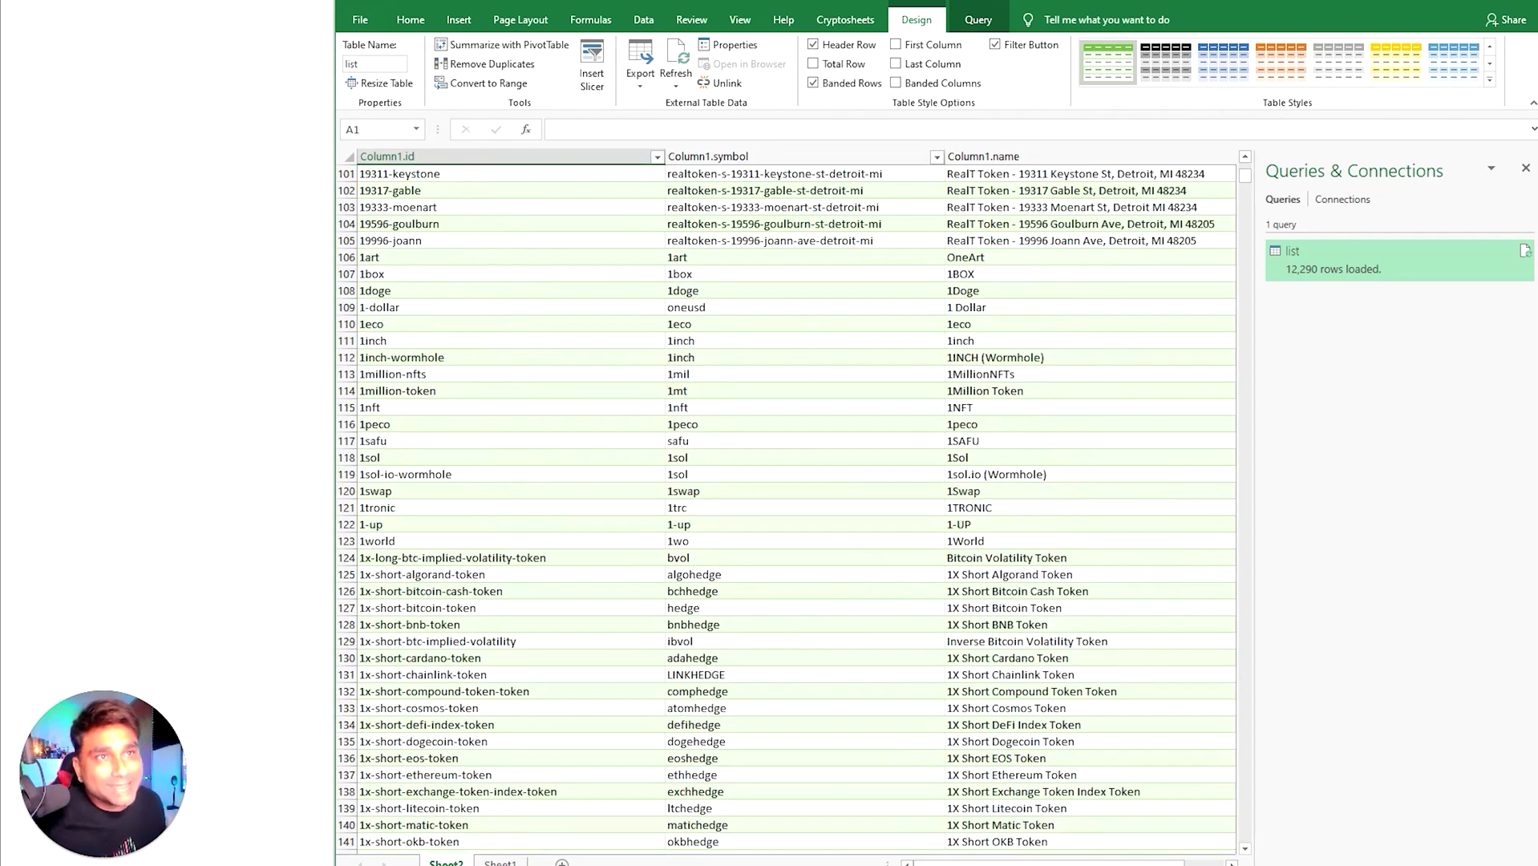
scroll(786, 505, up, 7)
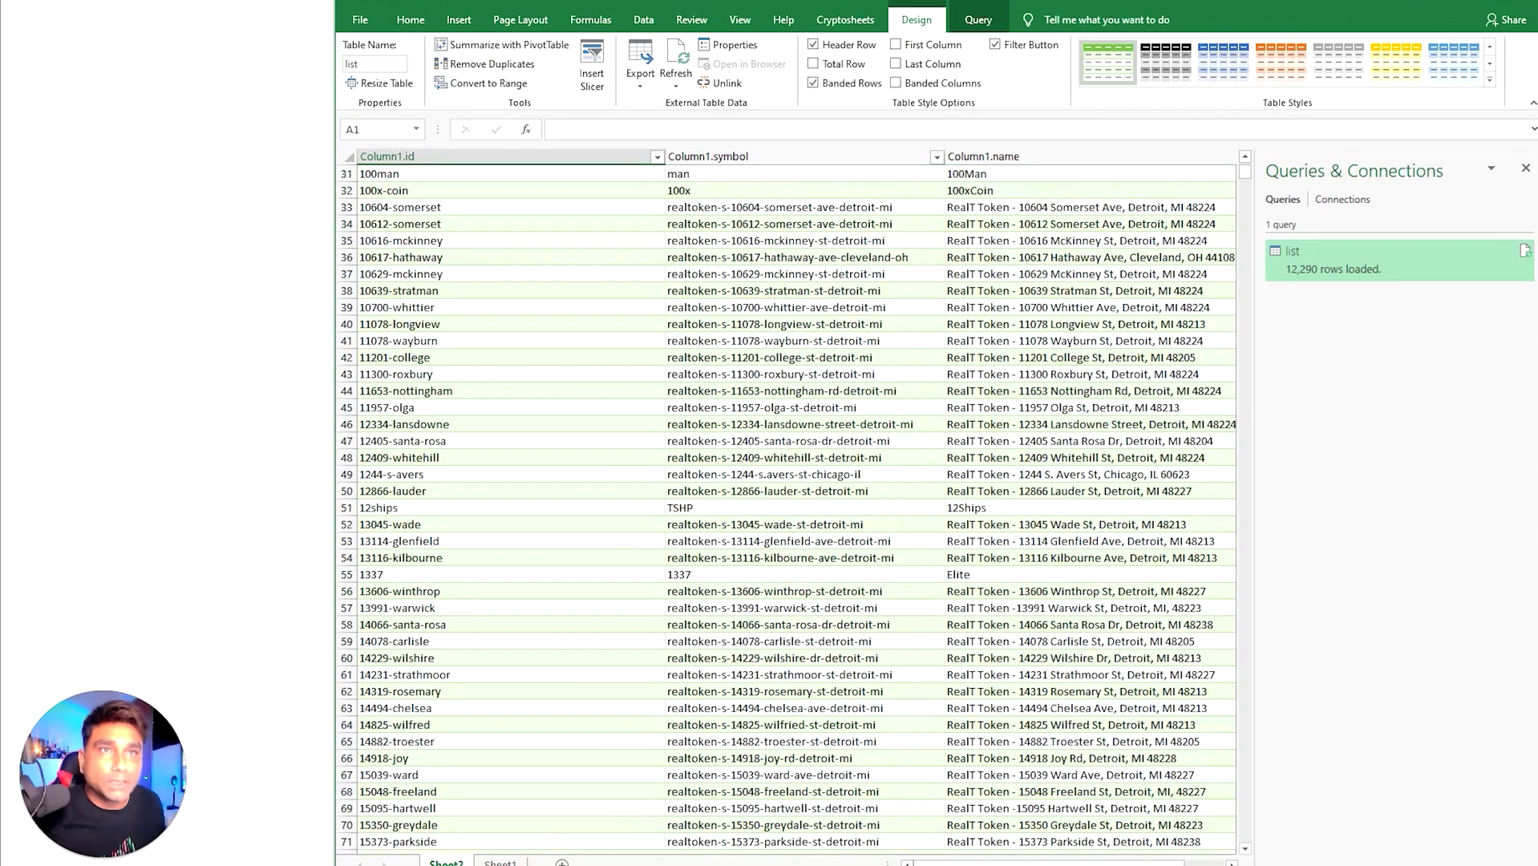
scroll(785, 505, up, 10)
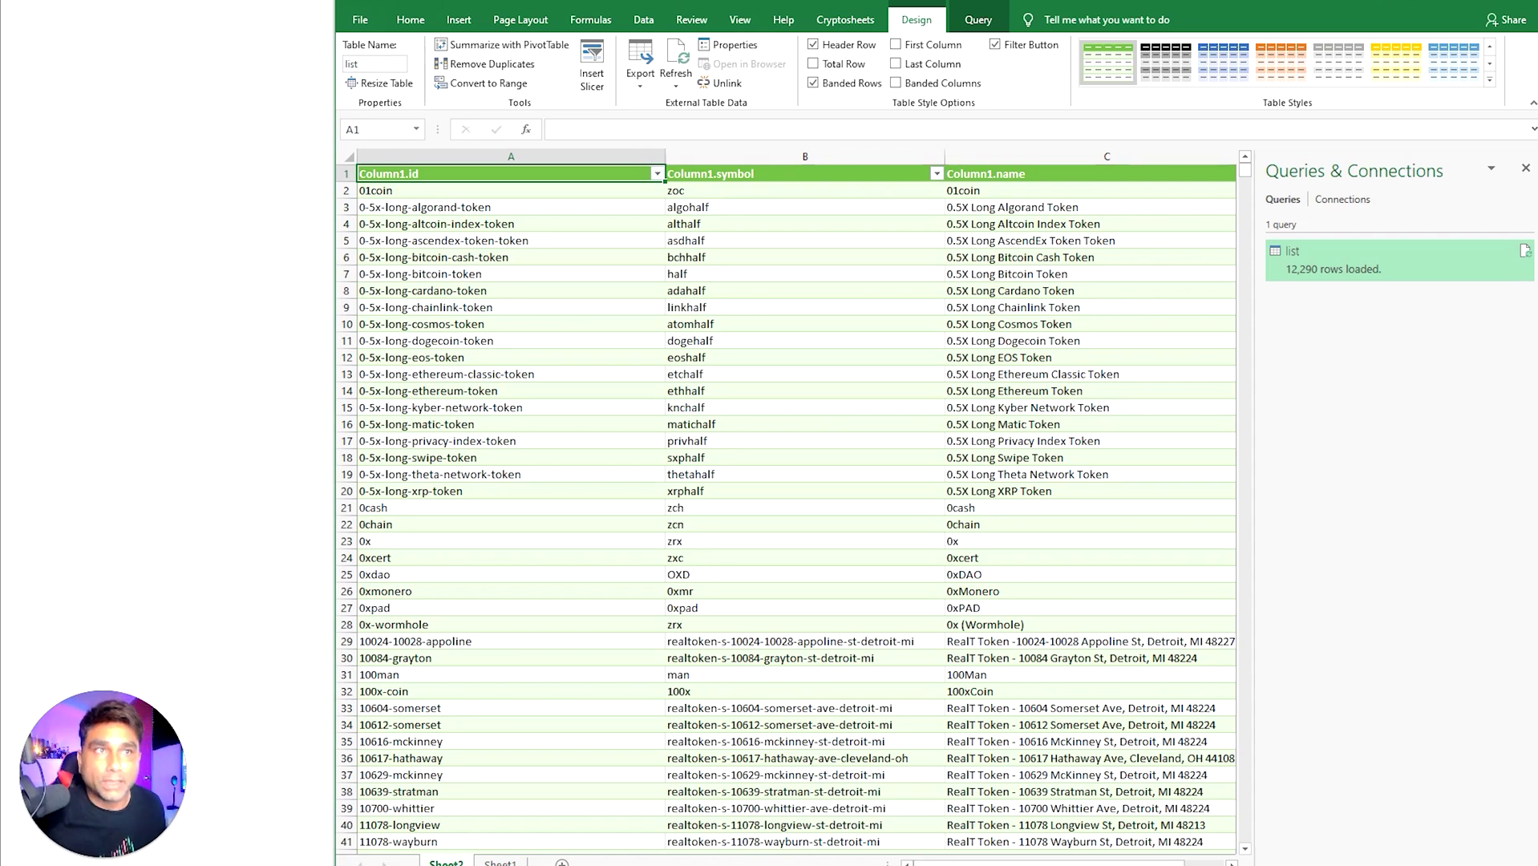
Step: Read the guide's Step 4 on choosing where to load the data and Step 5 on refreshing live data
click(214, 301)
scroll(922, 573, down, 8)
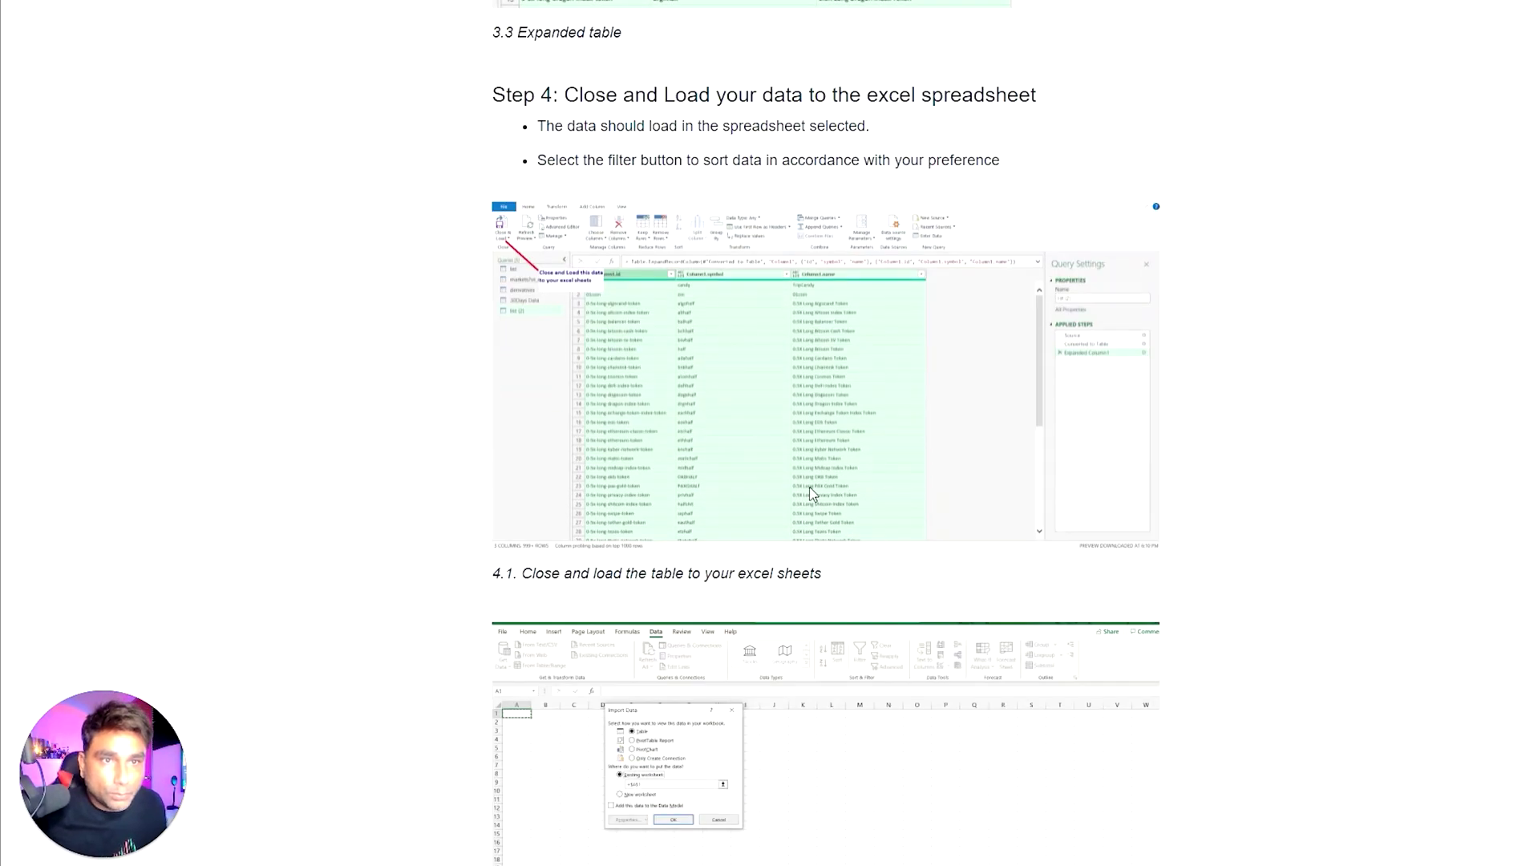
scroll(828, 486, down, 1)
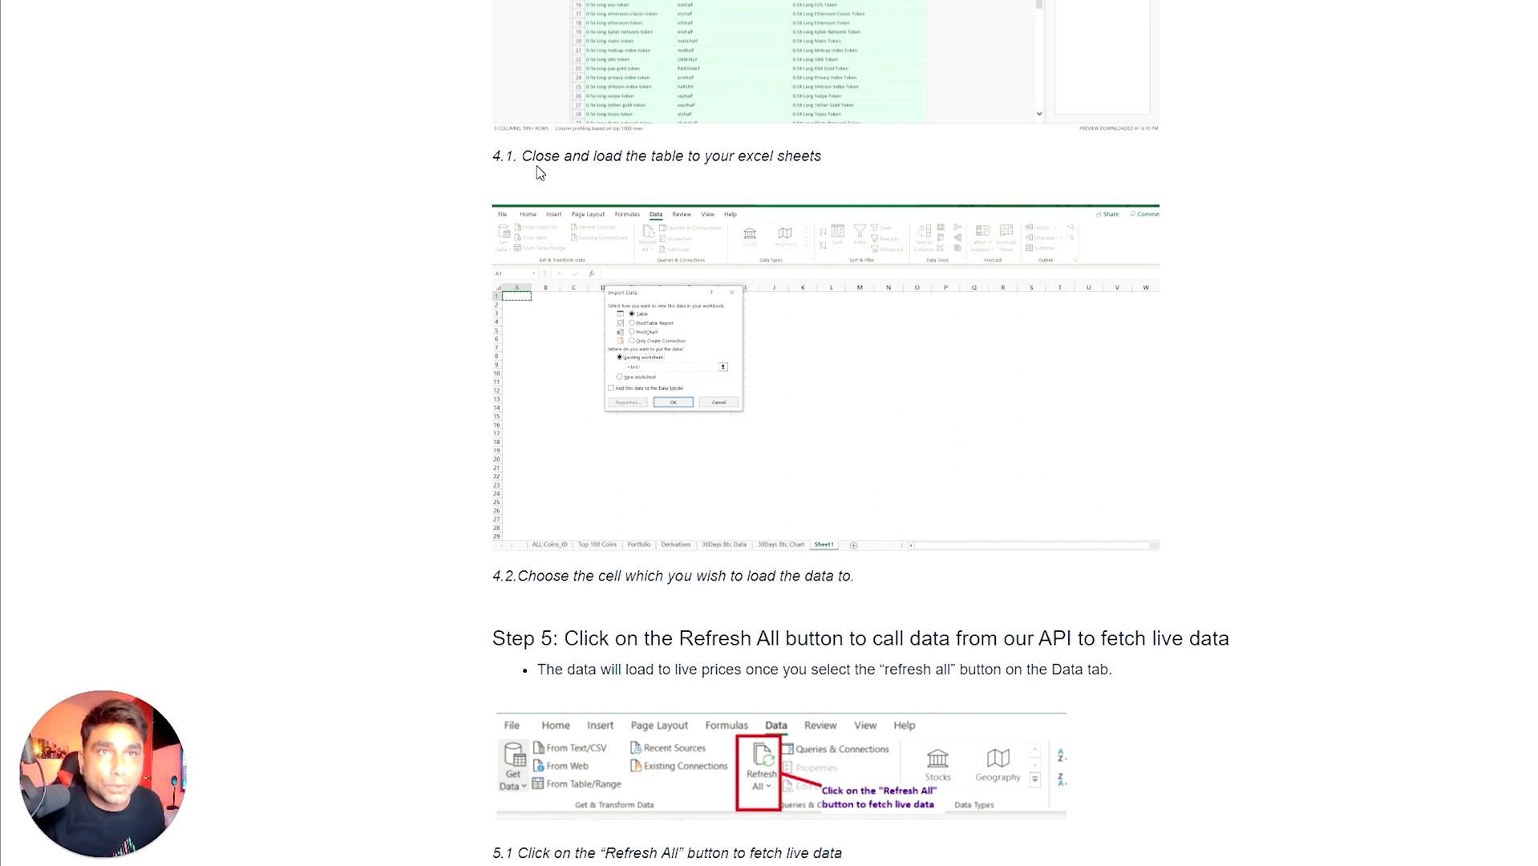
scroll(714, 216, up, 5)
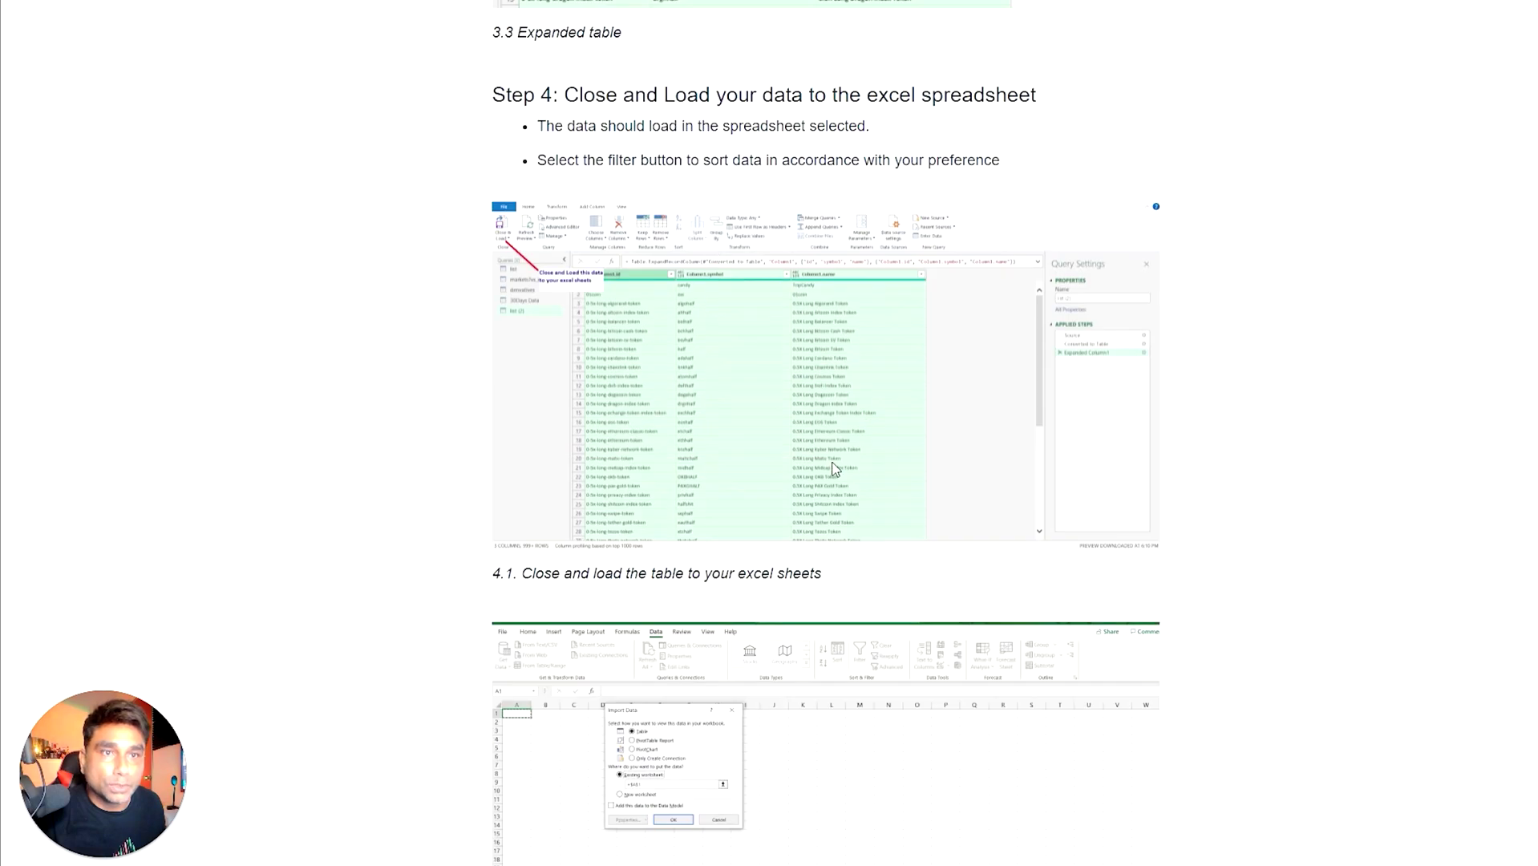
scroll(962, 469, down, 4)
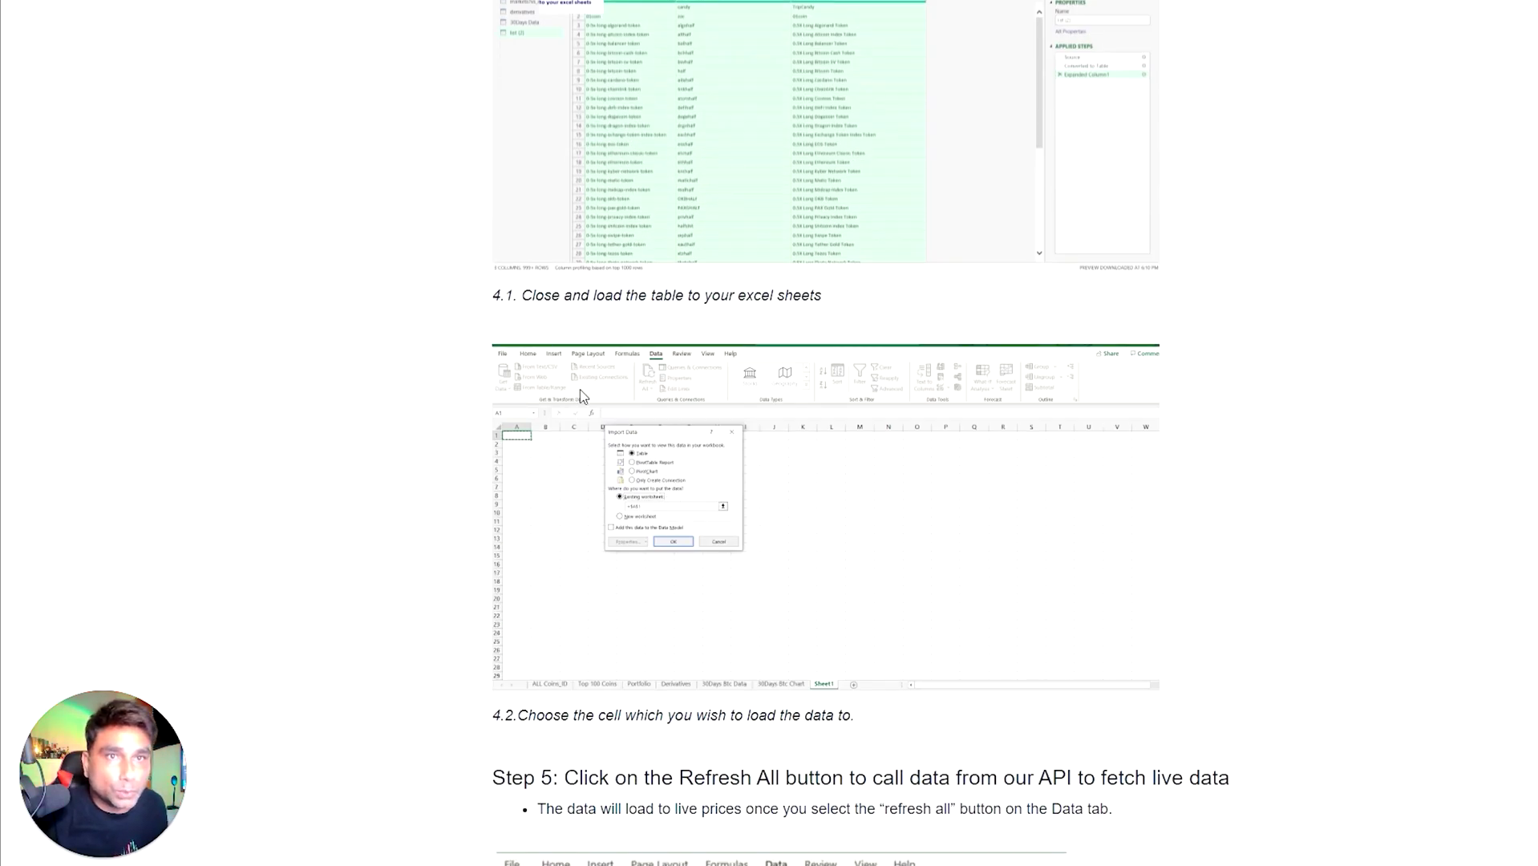
scroll(683, 506, down, 3)
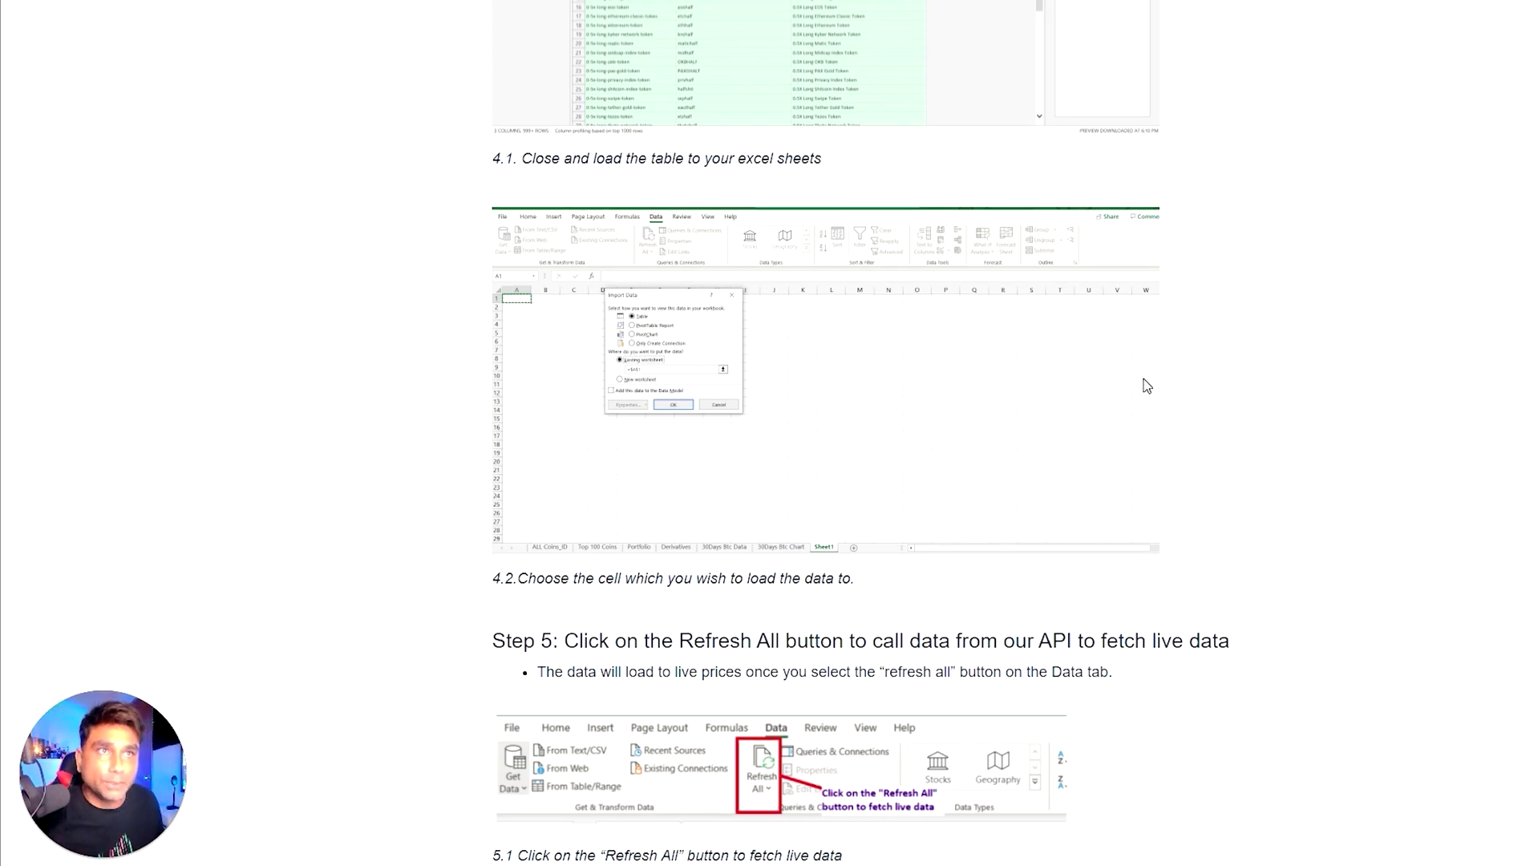
scroll(1141, 385, up, 5)
scroll(1141, 386, down, 1)
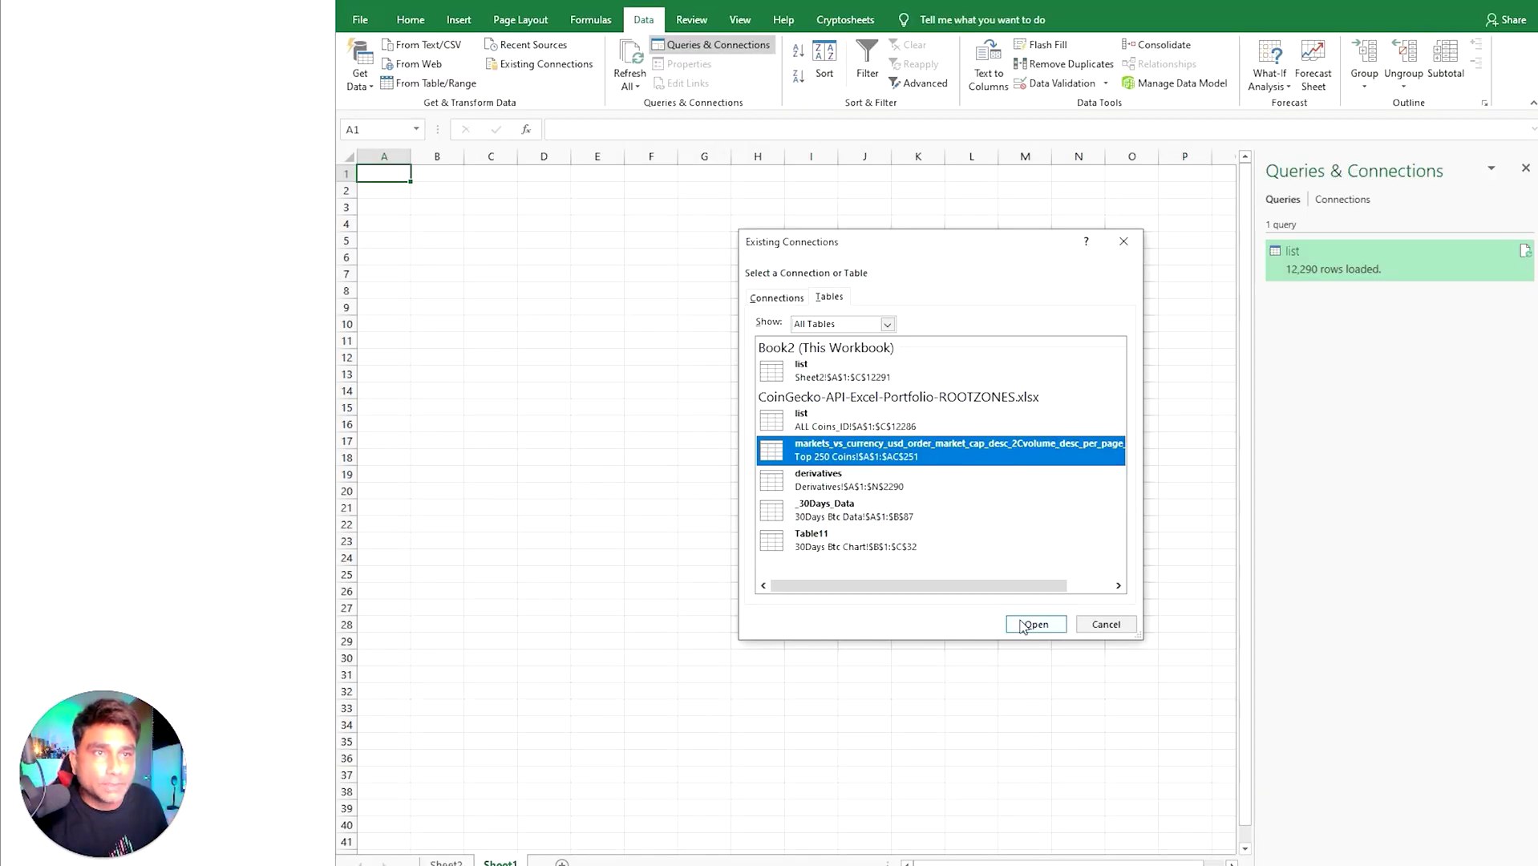
Step: Import the existing Top 250 Coins table from CoinGecko-API-Excel-Portfolio-ROOTZONES.xlsx as a table at $A$1 of Sheet1
click(1027, 624)
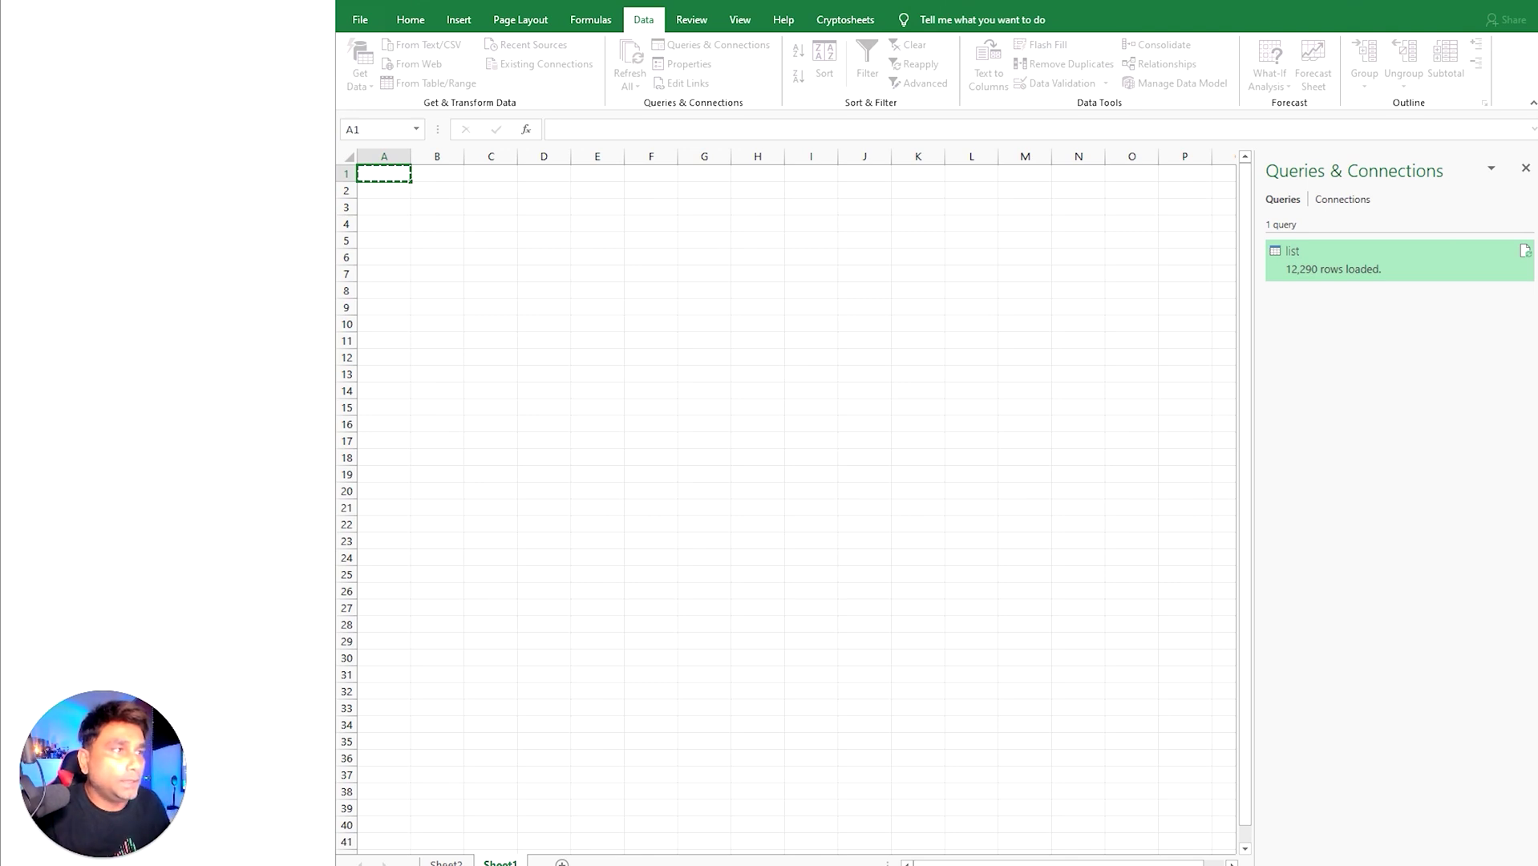
drag(962, 372, 900, 311)
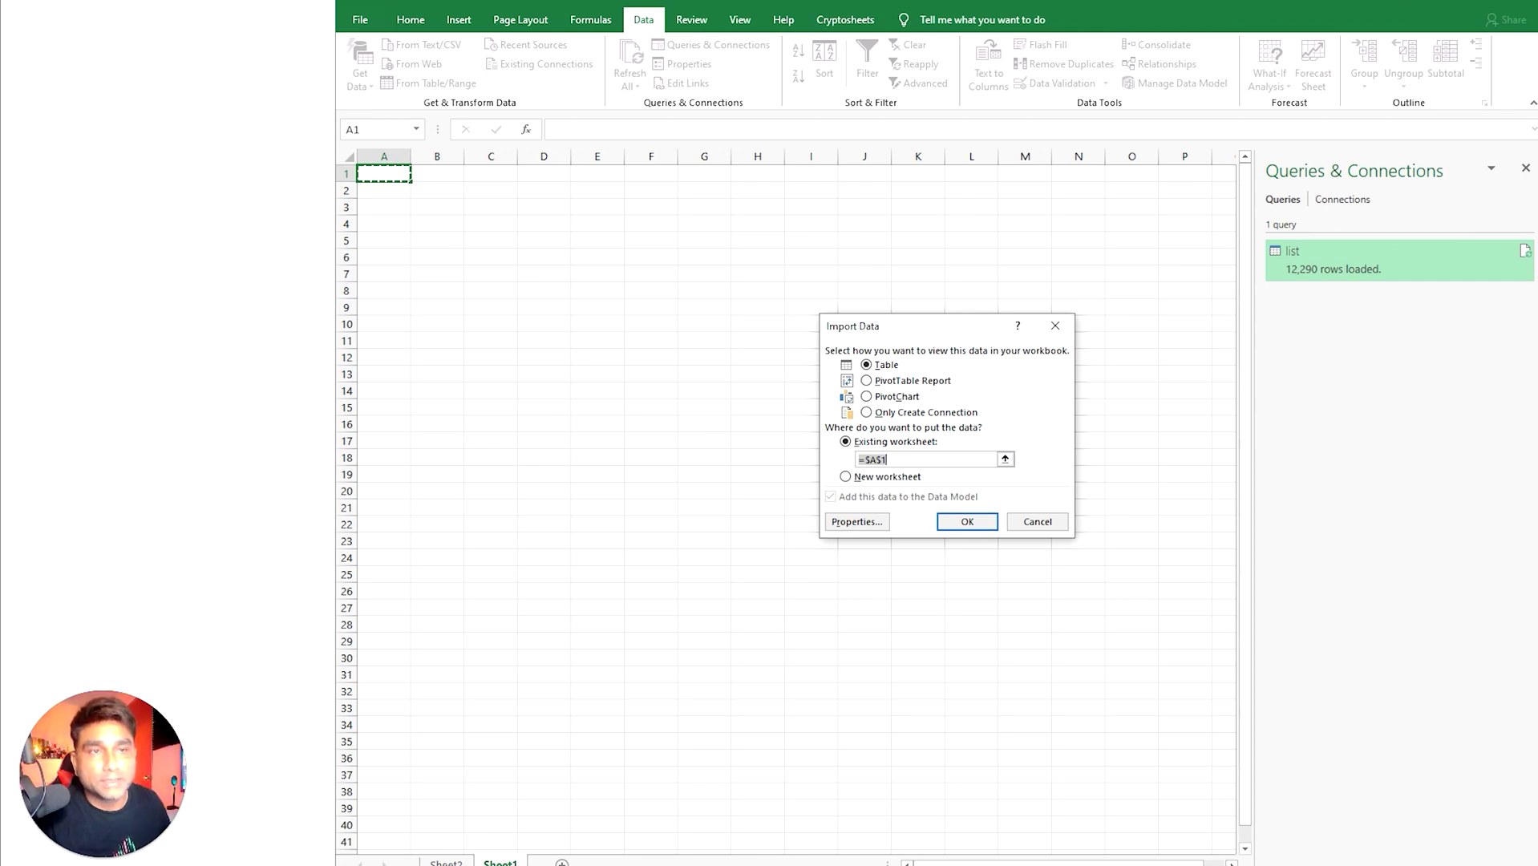
click(965, 520)
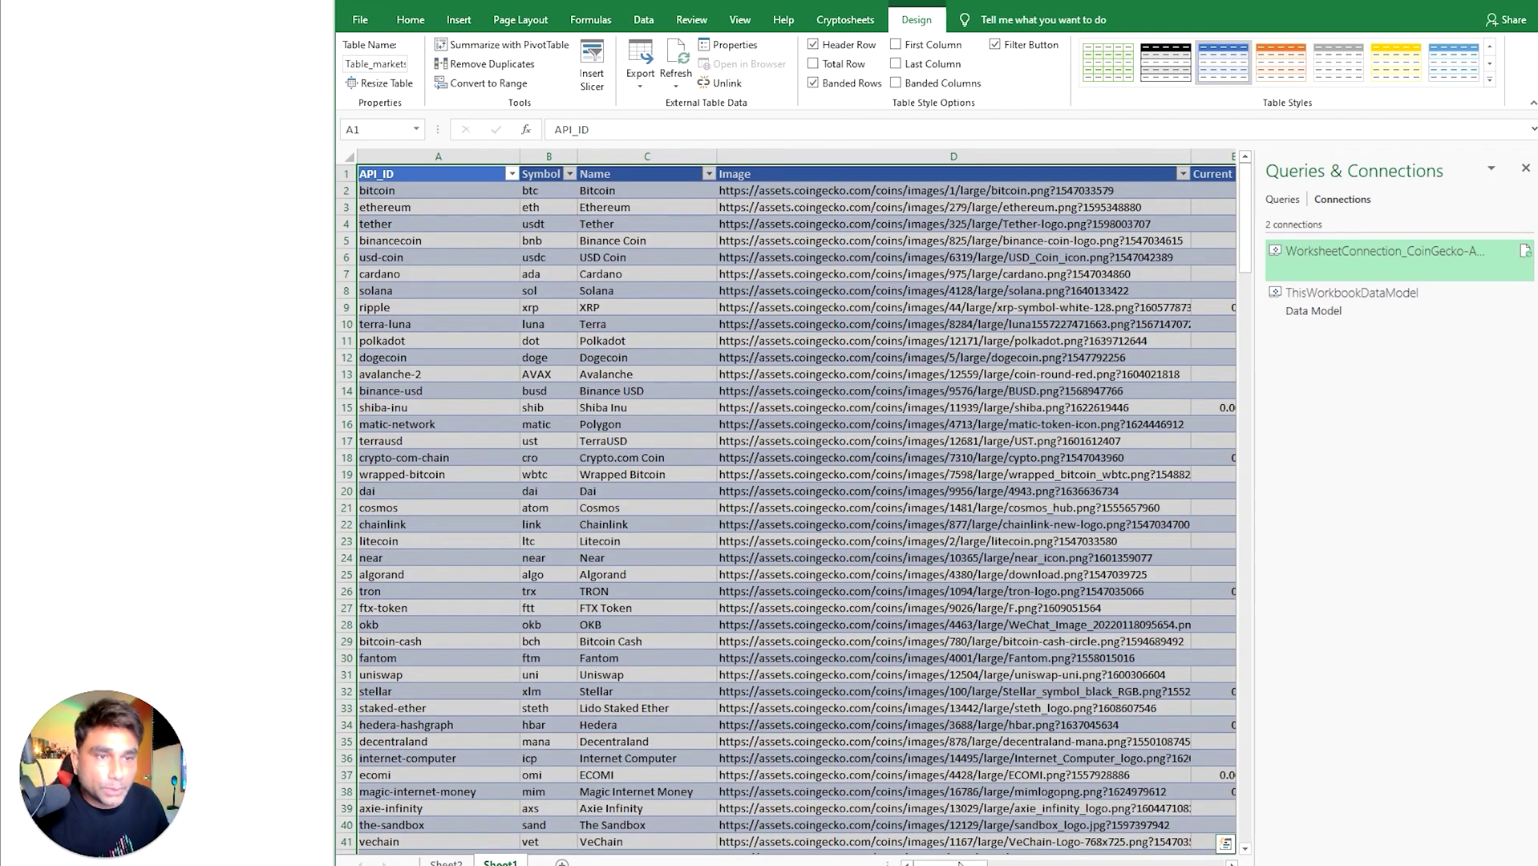
drag(960, 863, 677, 849)
scroll(677, 842, down, 20)
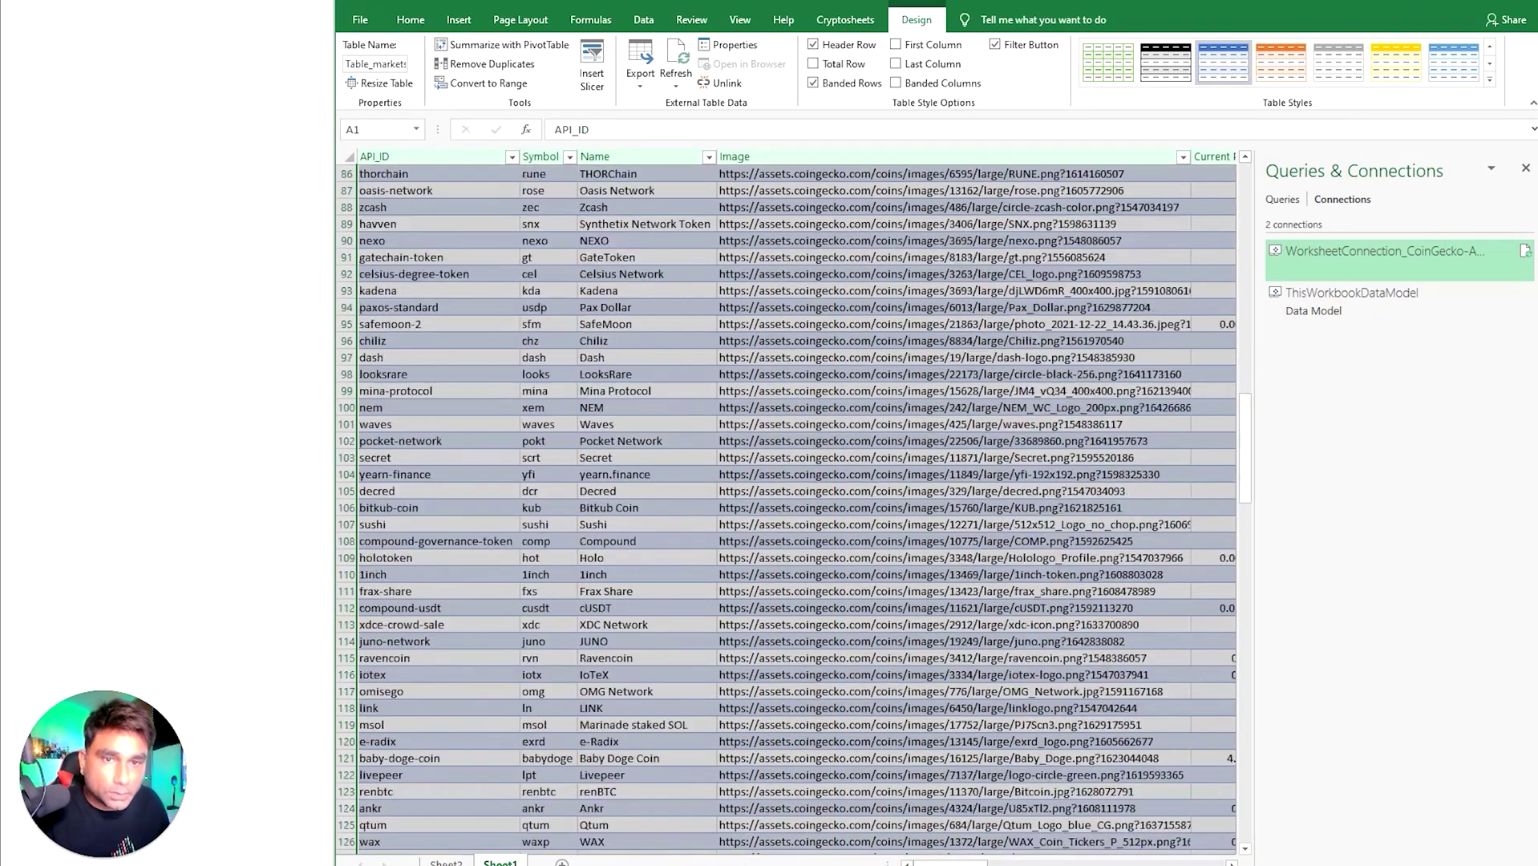
scroll(794, 505, down, 12)
drag(1249, 542, 1225, 165)
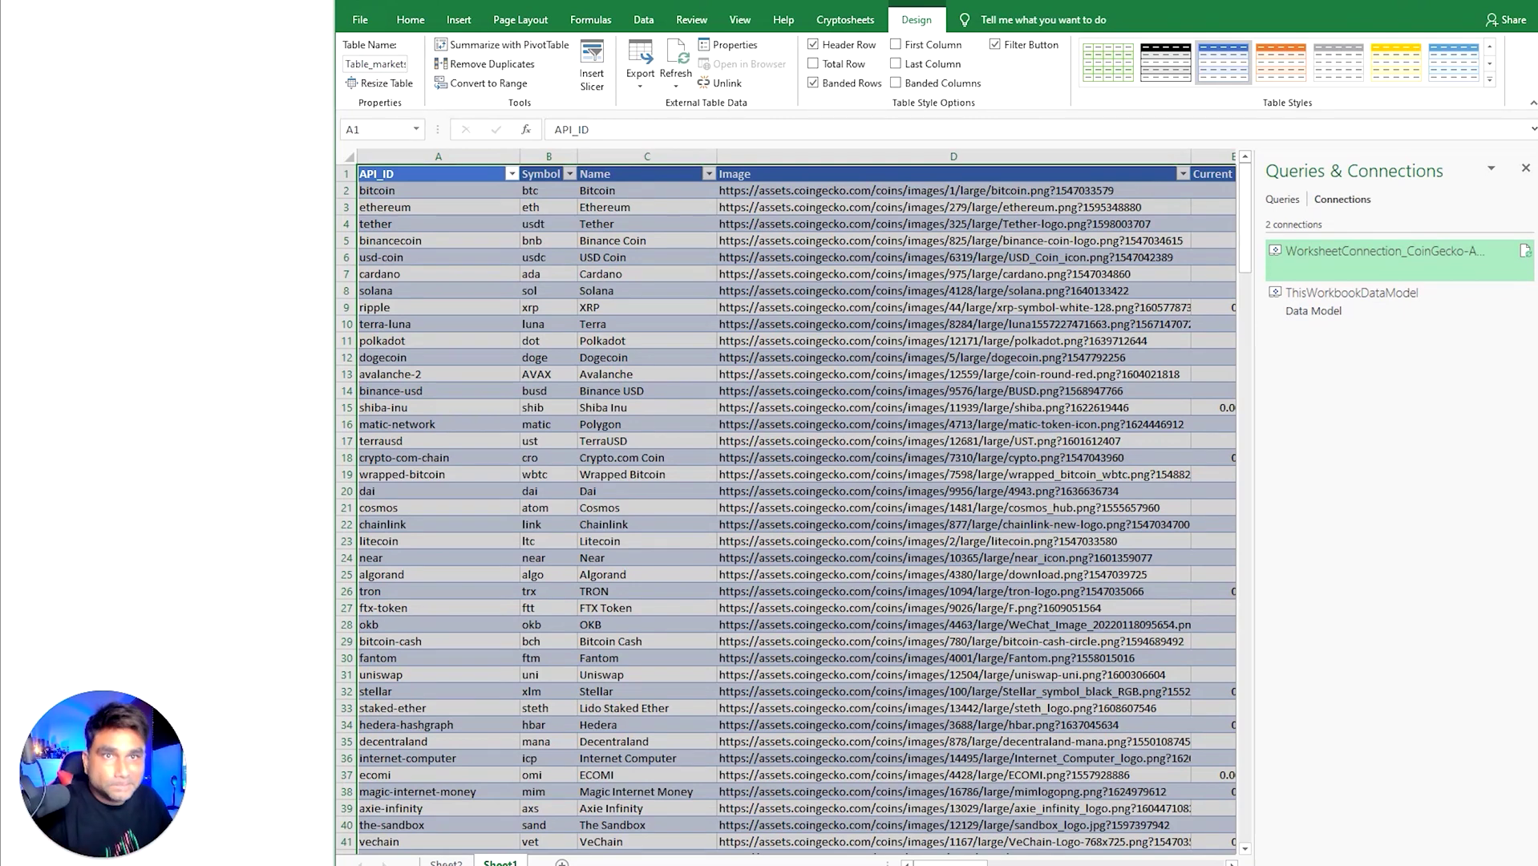
click(628, 237)
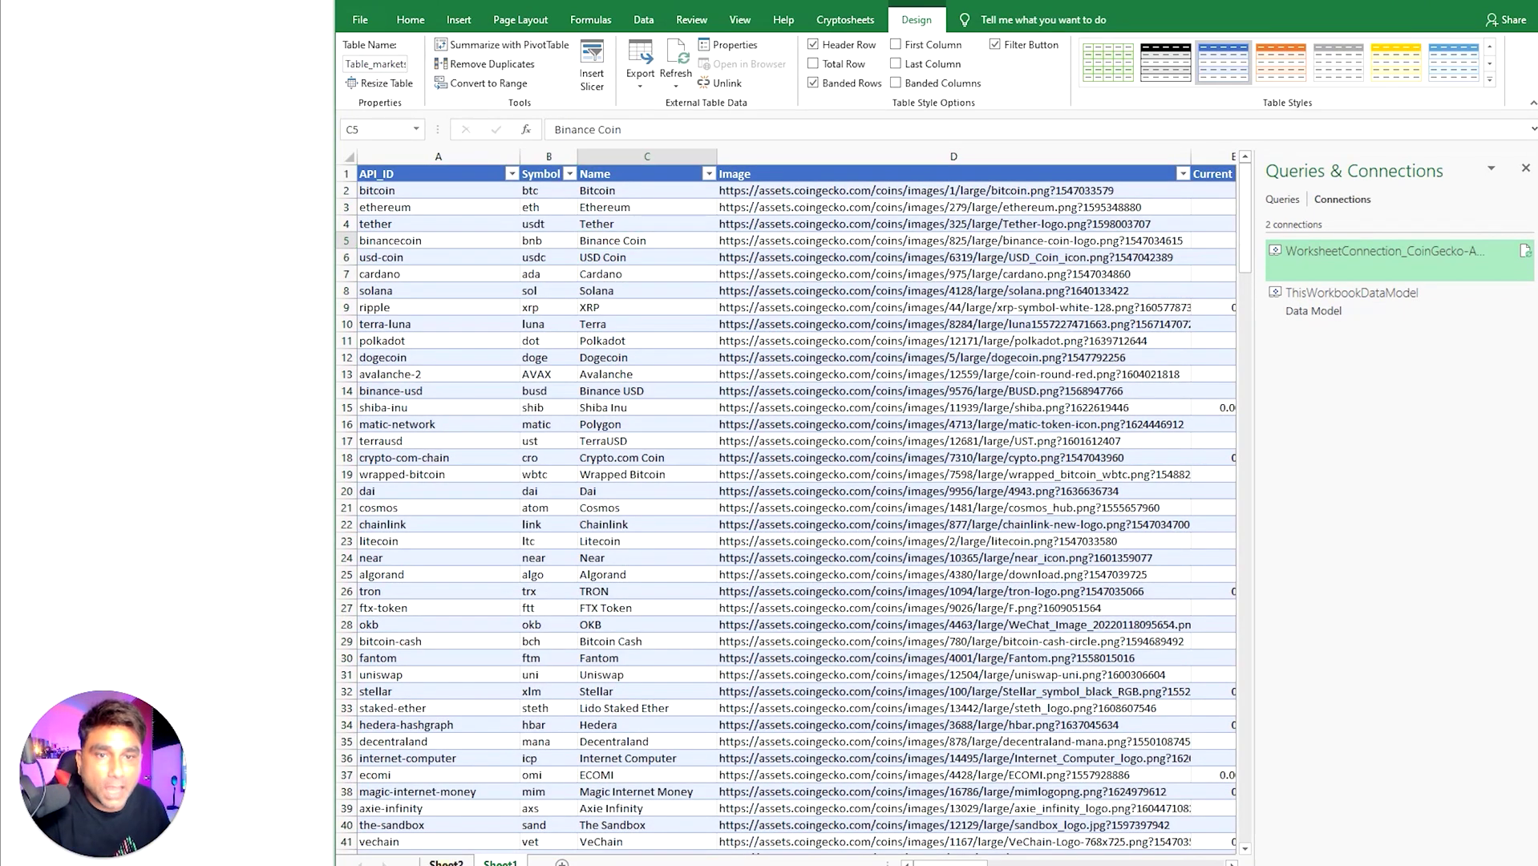
Step: Return to the coin list on Sheet2 and close the workbook, saving it as Book2.xlsx in the Documents folder
click(446, 863)
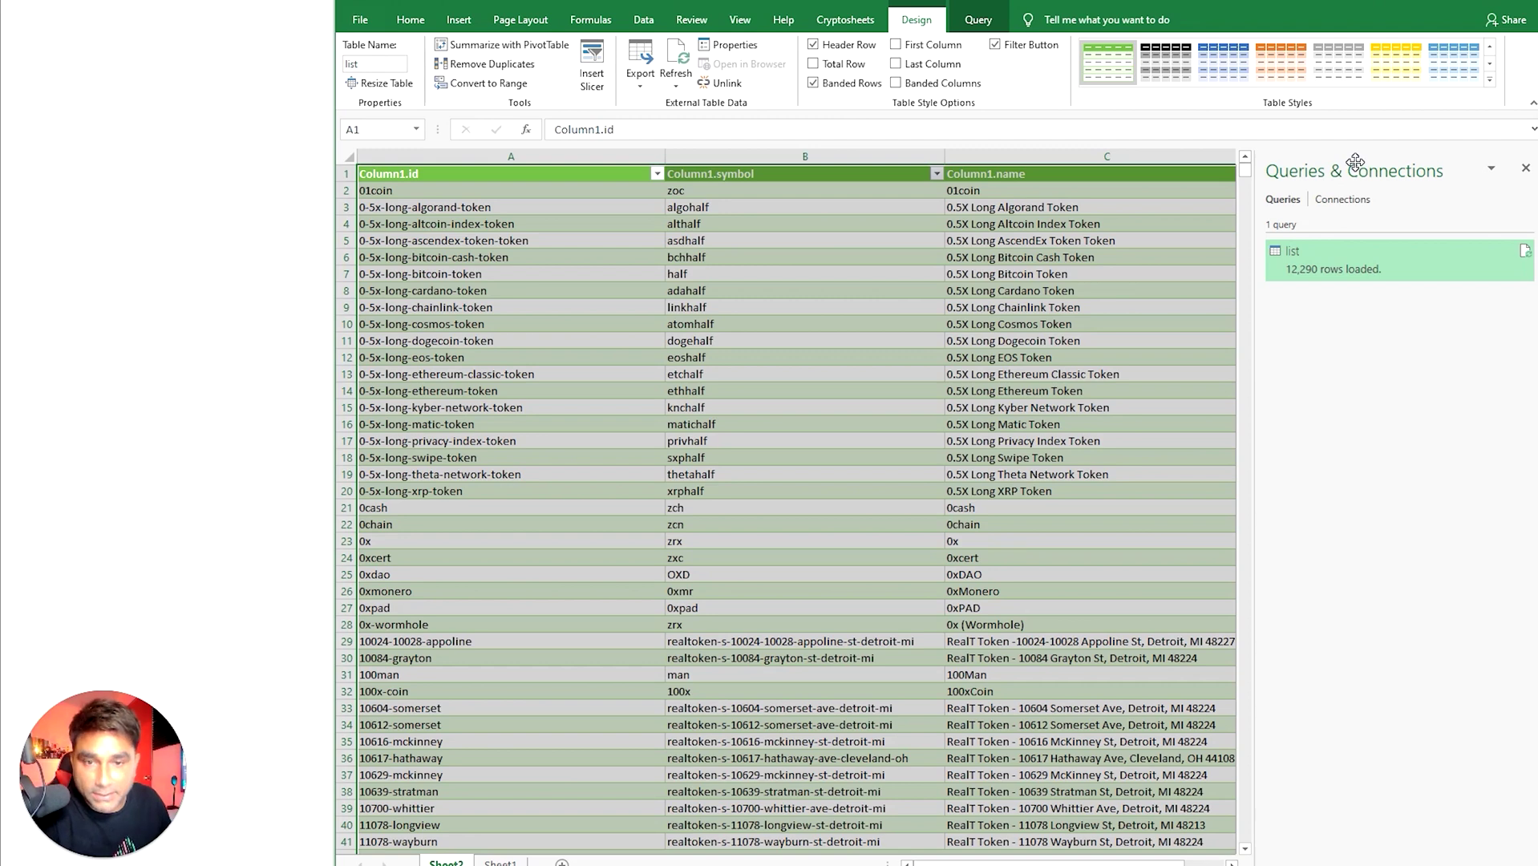
click(1532, 4)
click(885, 504)
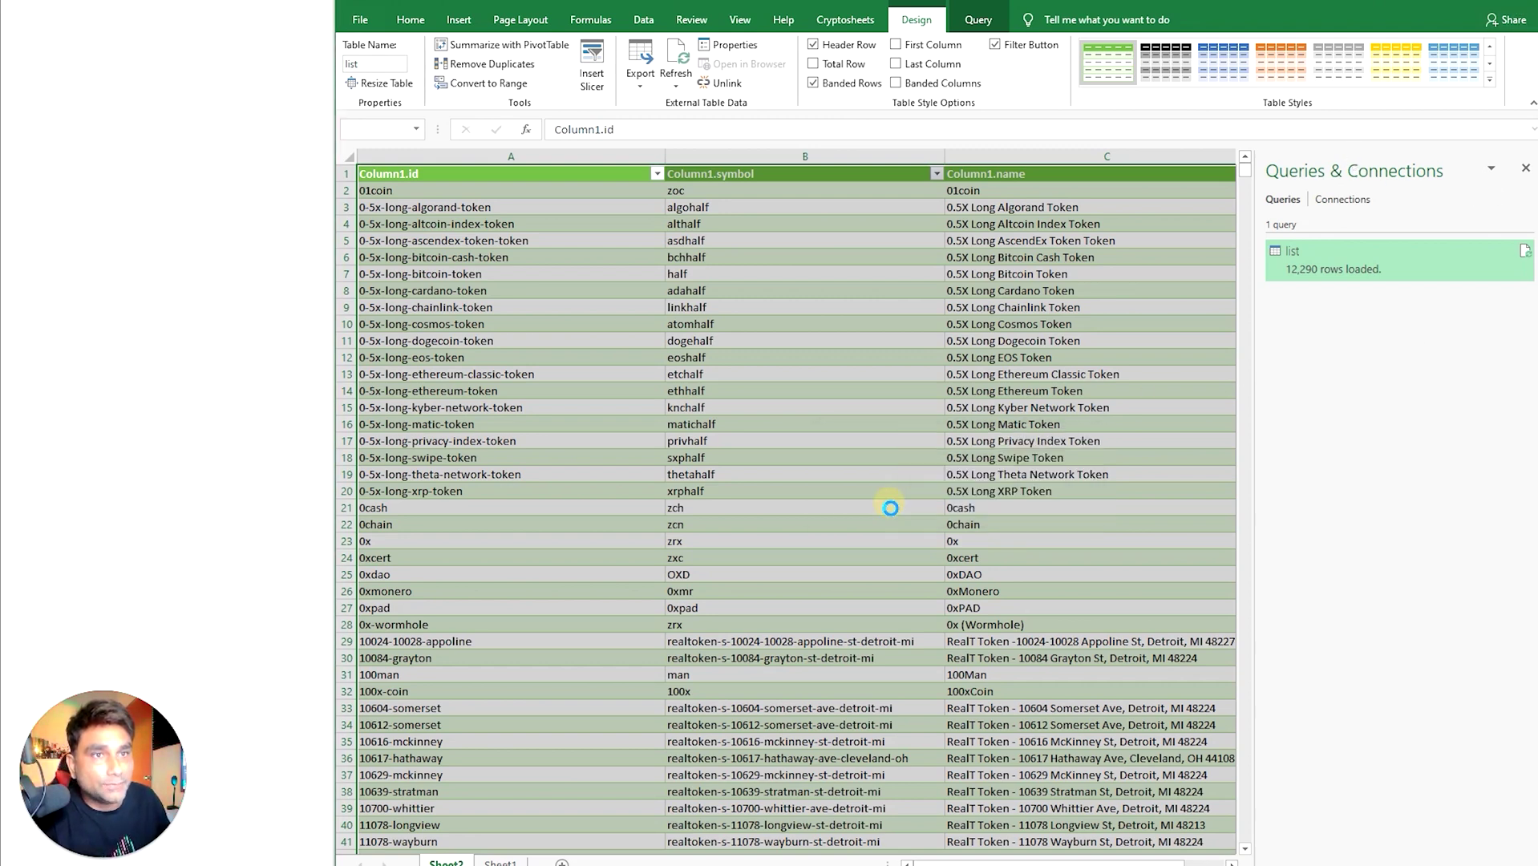
click(998, 424)
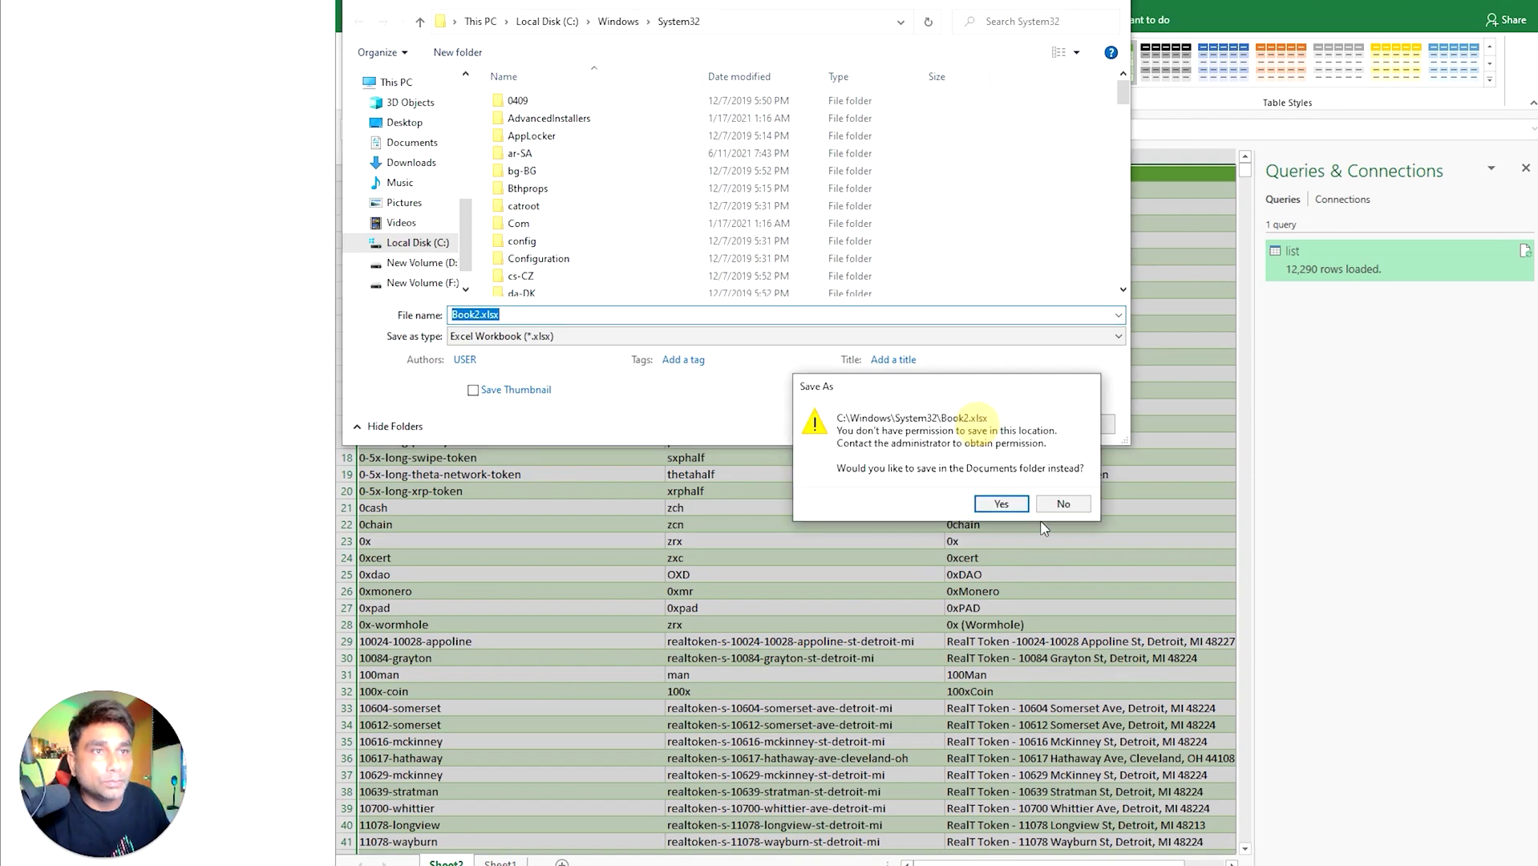
click(999, 504)
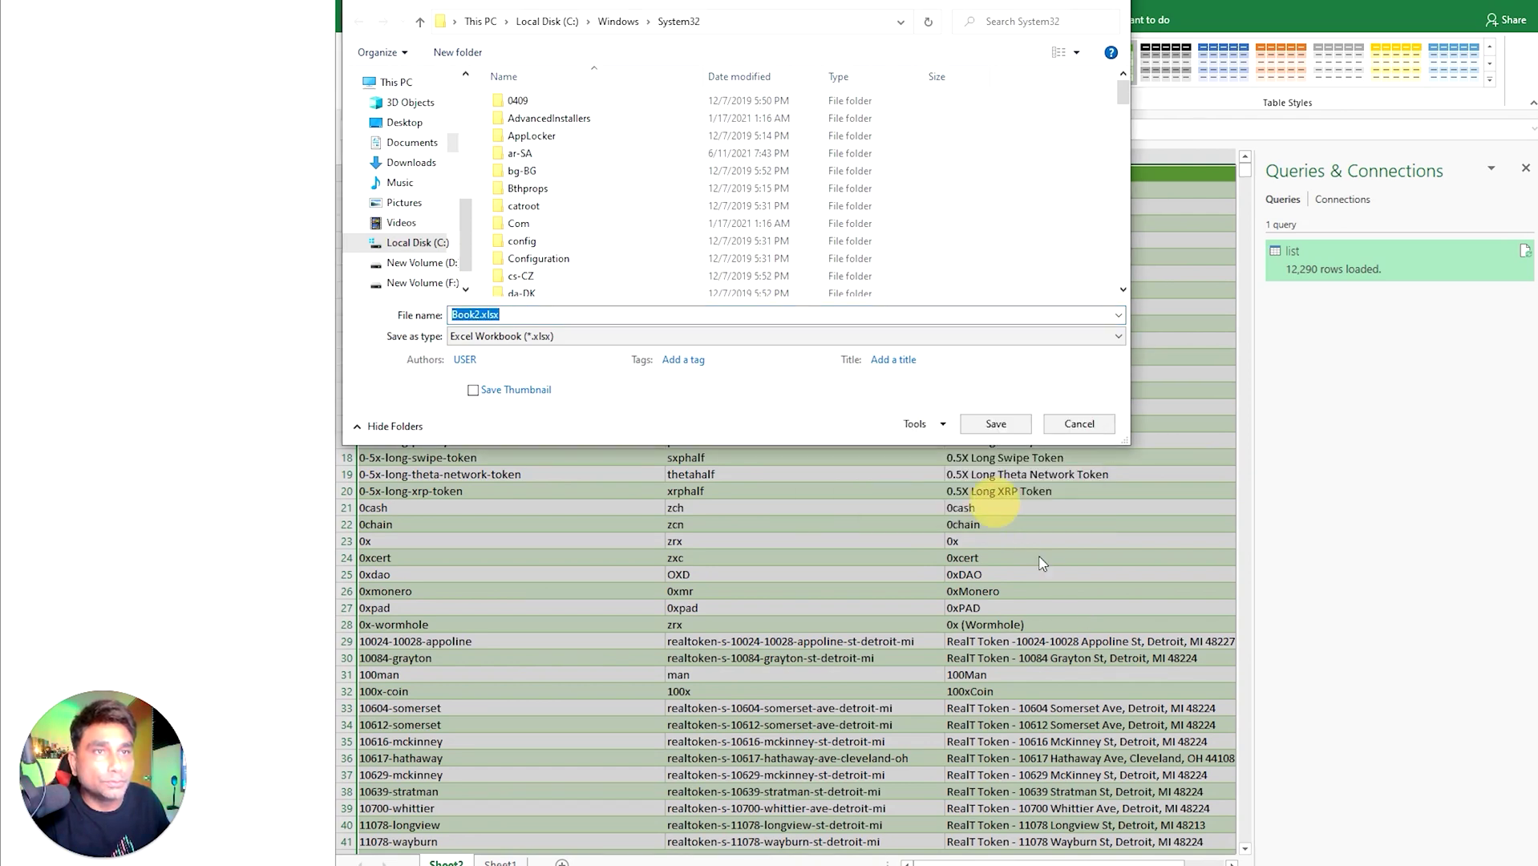
click(1002, 427)
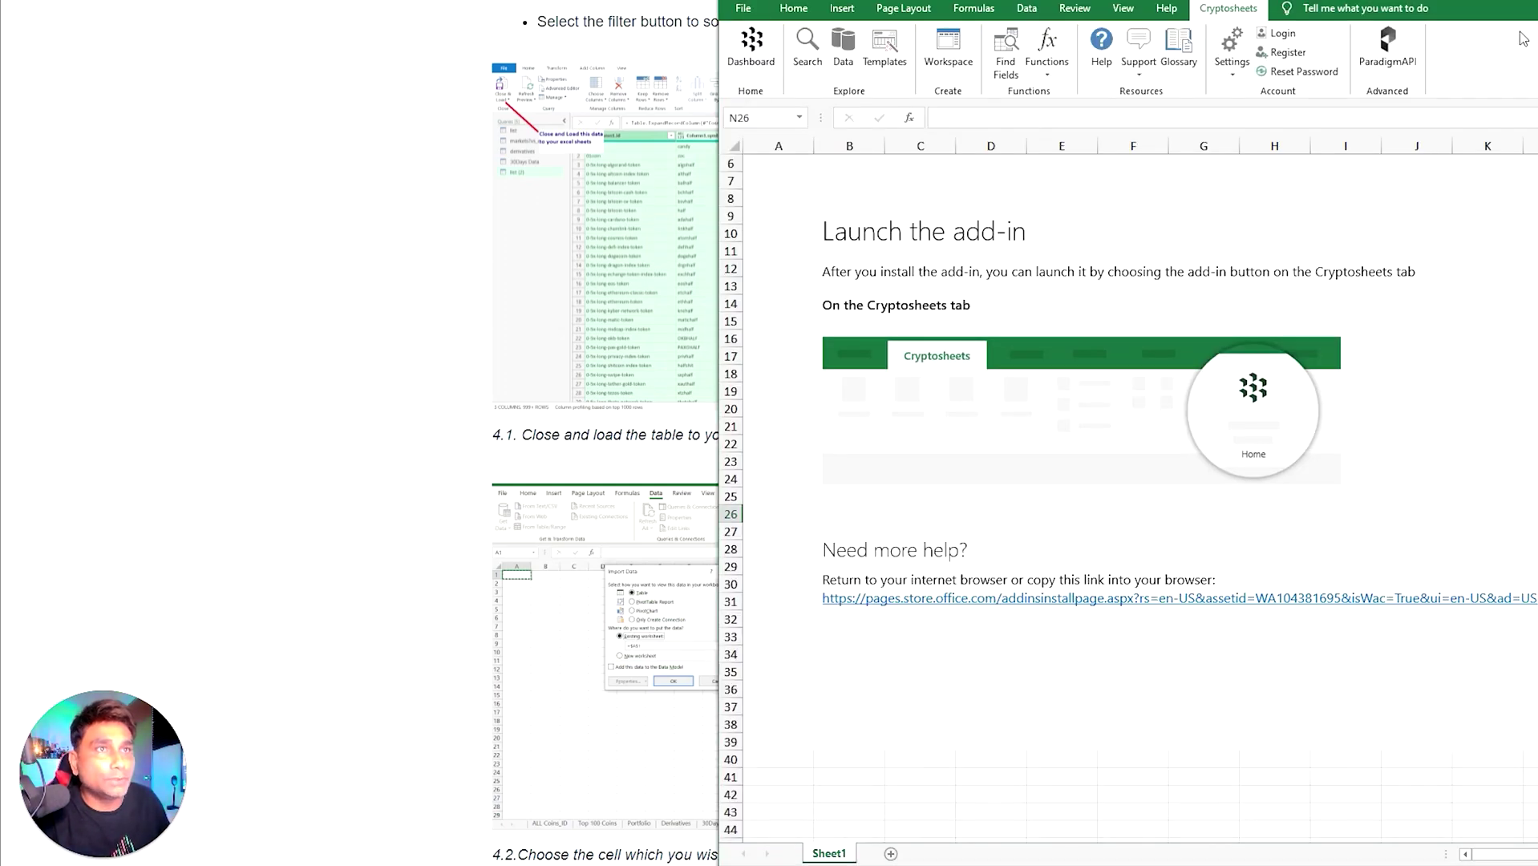
Step: Open the recent workbook CoinGecko-API-Excel-Portfolio-ROOTZONES.xlsx
click(744, 9)
click(760, 112)
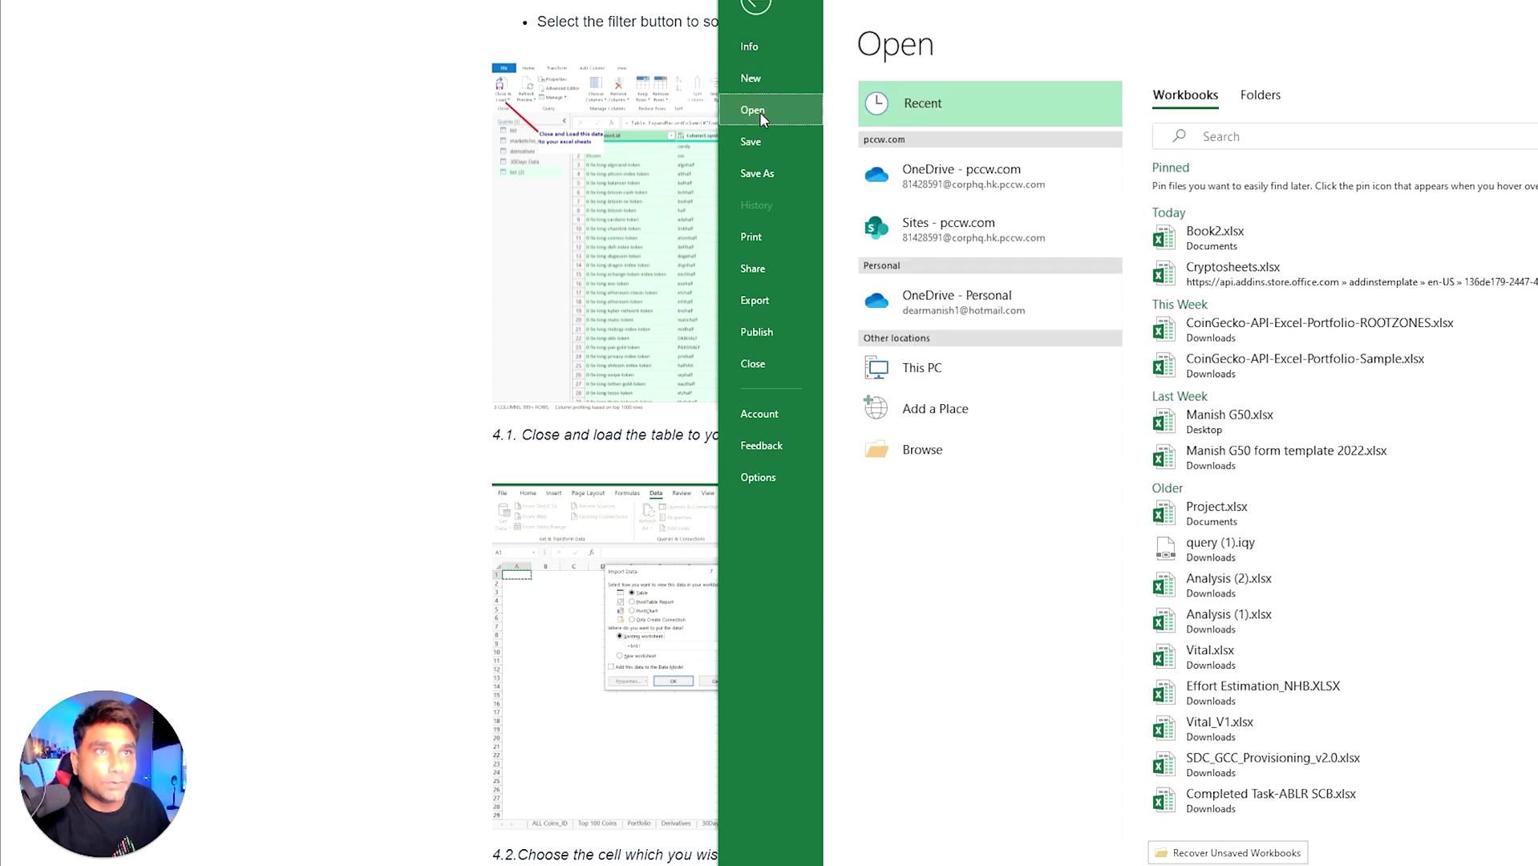
click(1241, 328)
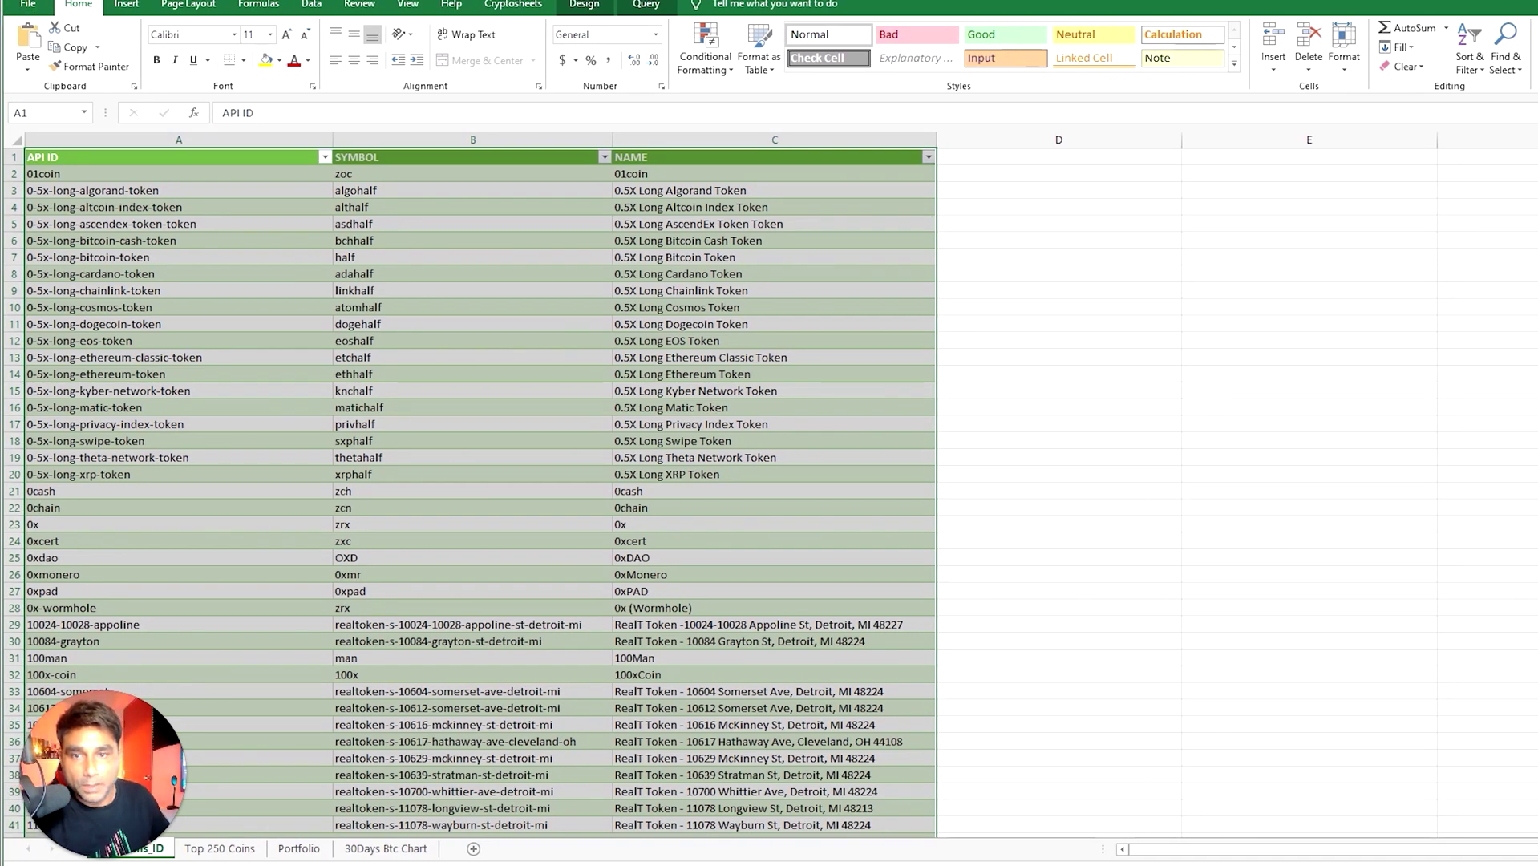
key(ctrl+Home)
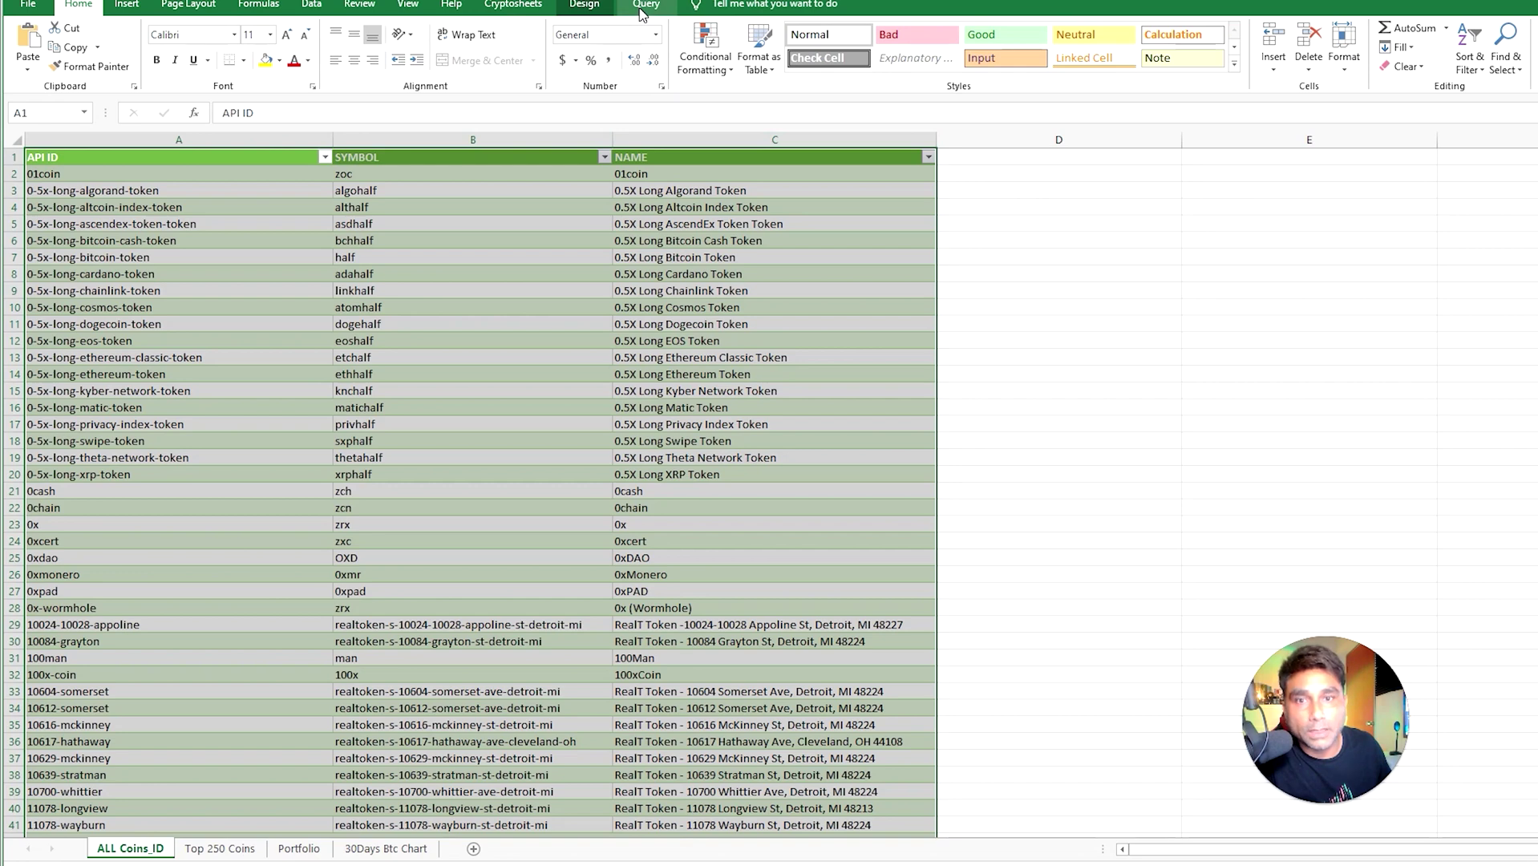
Step: Look through the coin price and market data on the Top 250 Coins sheet
click(210, 848)
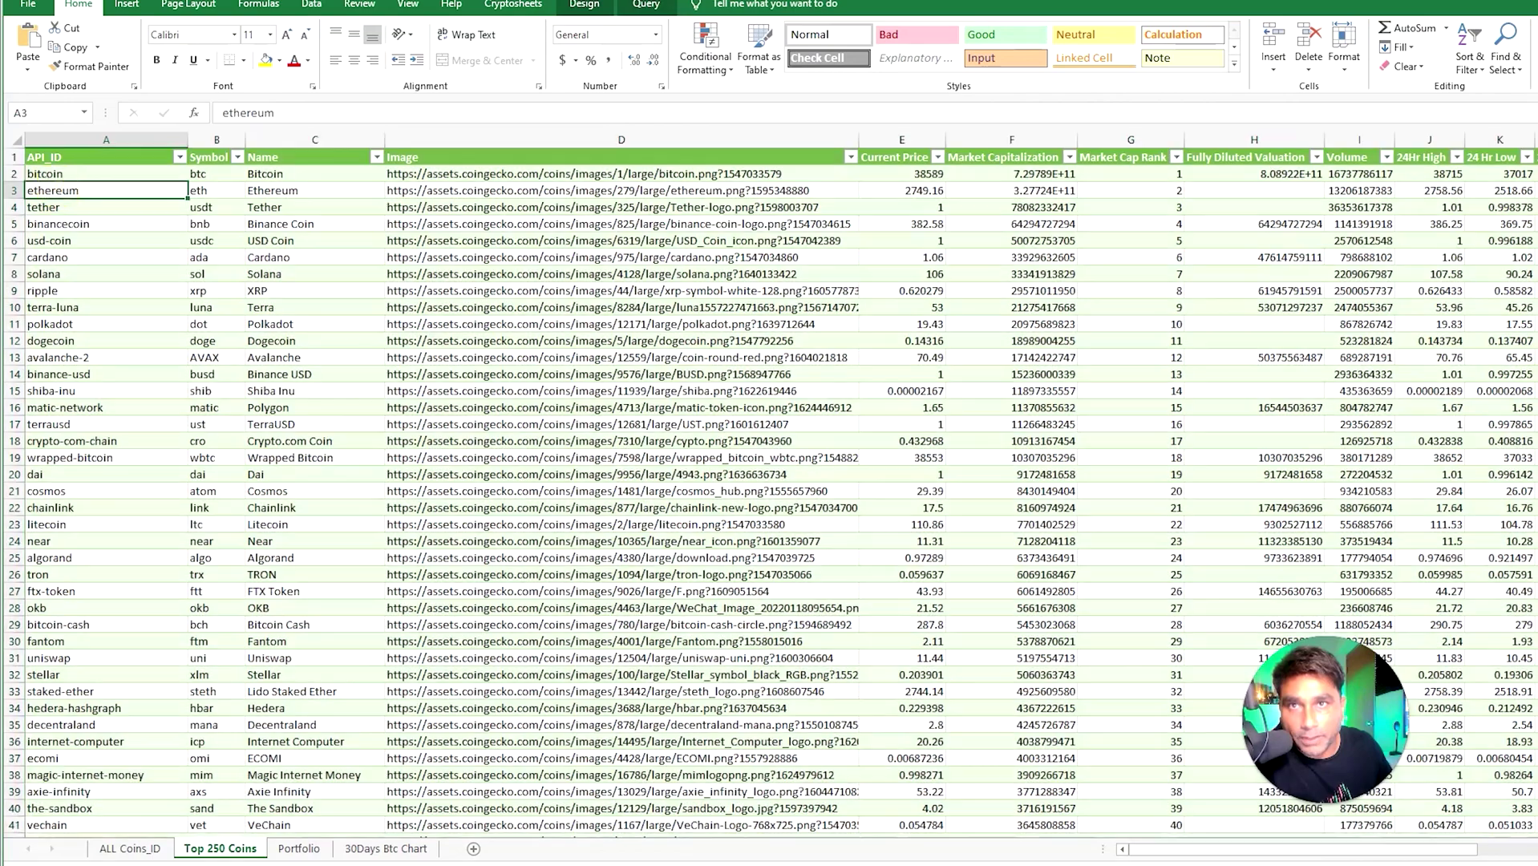
click(48, 190)
scroll(49, 190, down, 18)
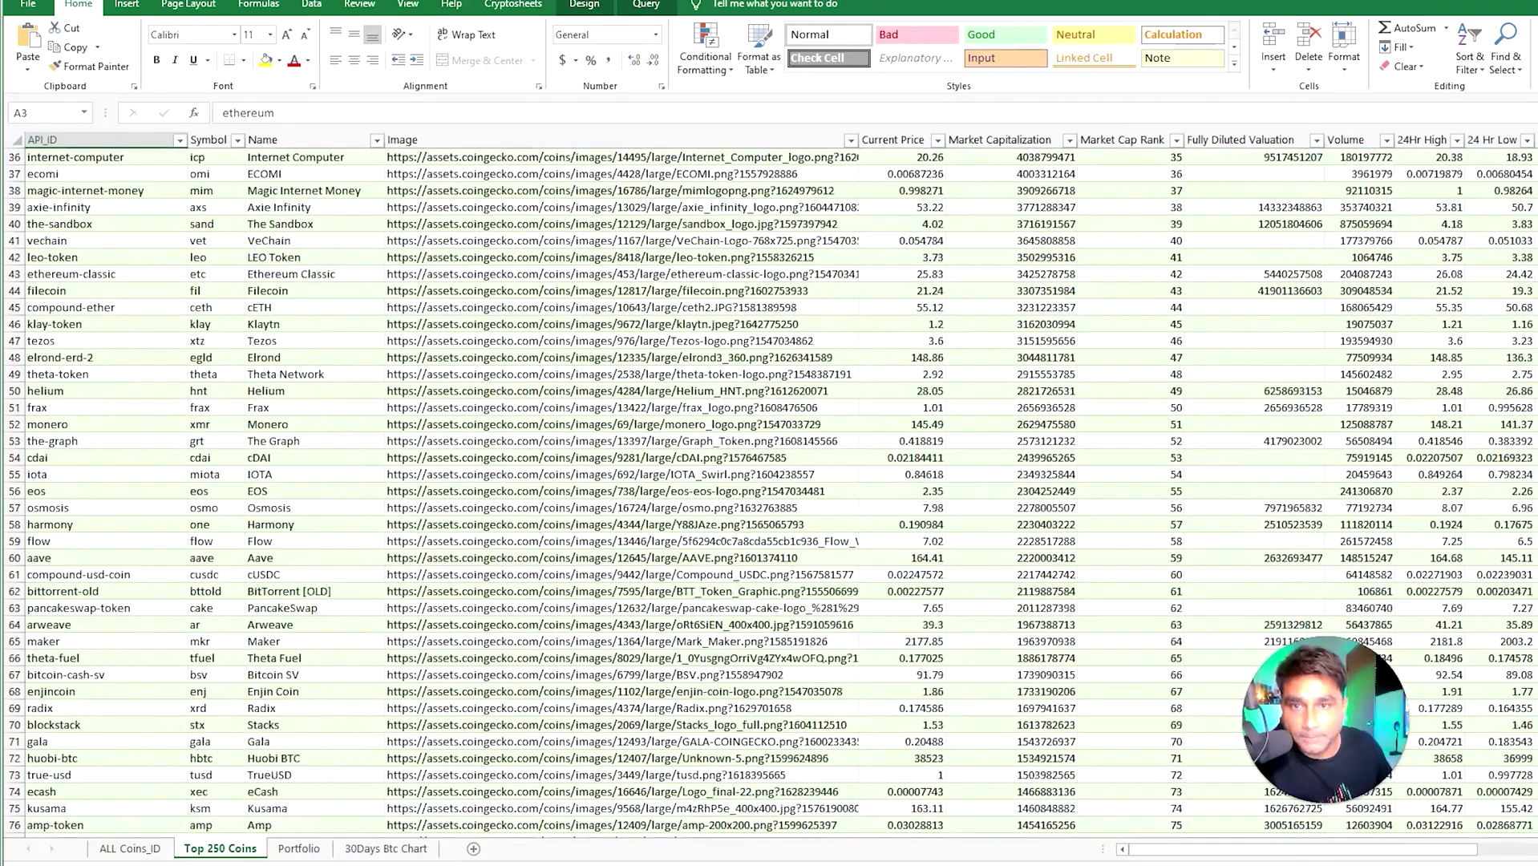
scroll(770, 489, down, 3)
scroll(770, 490, up, 10)
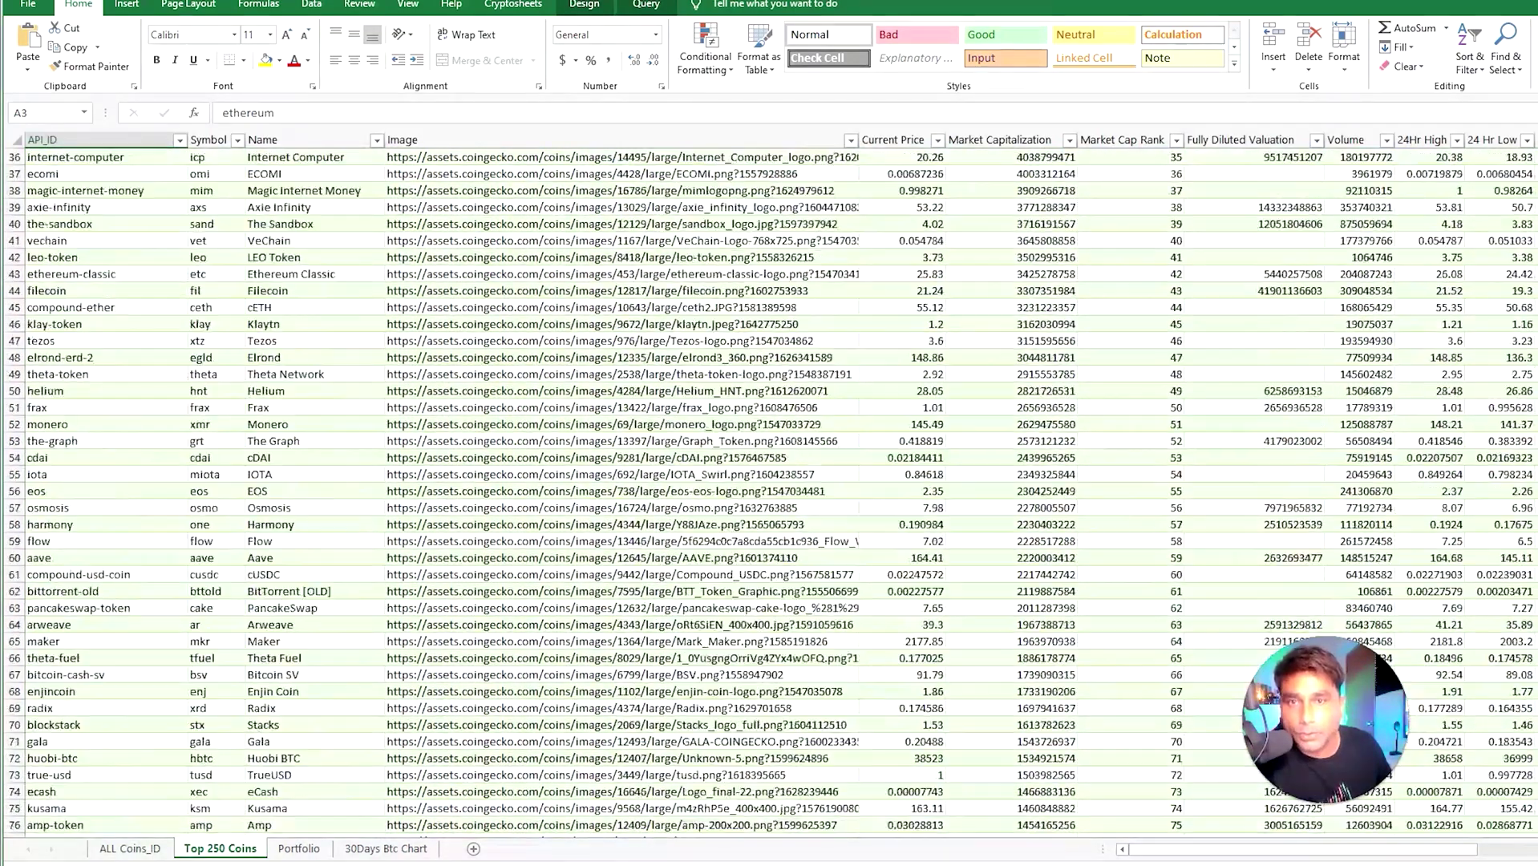
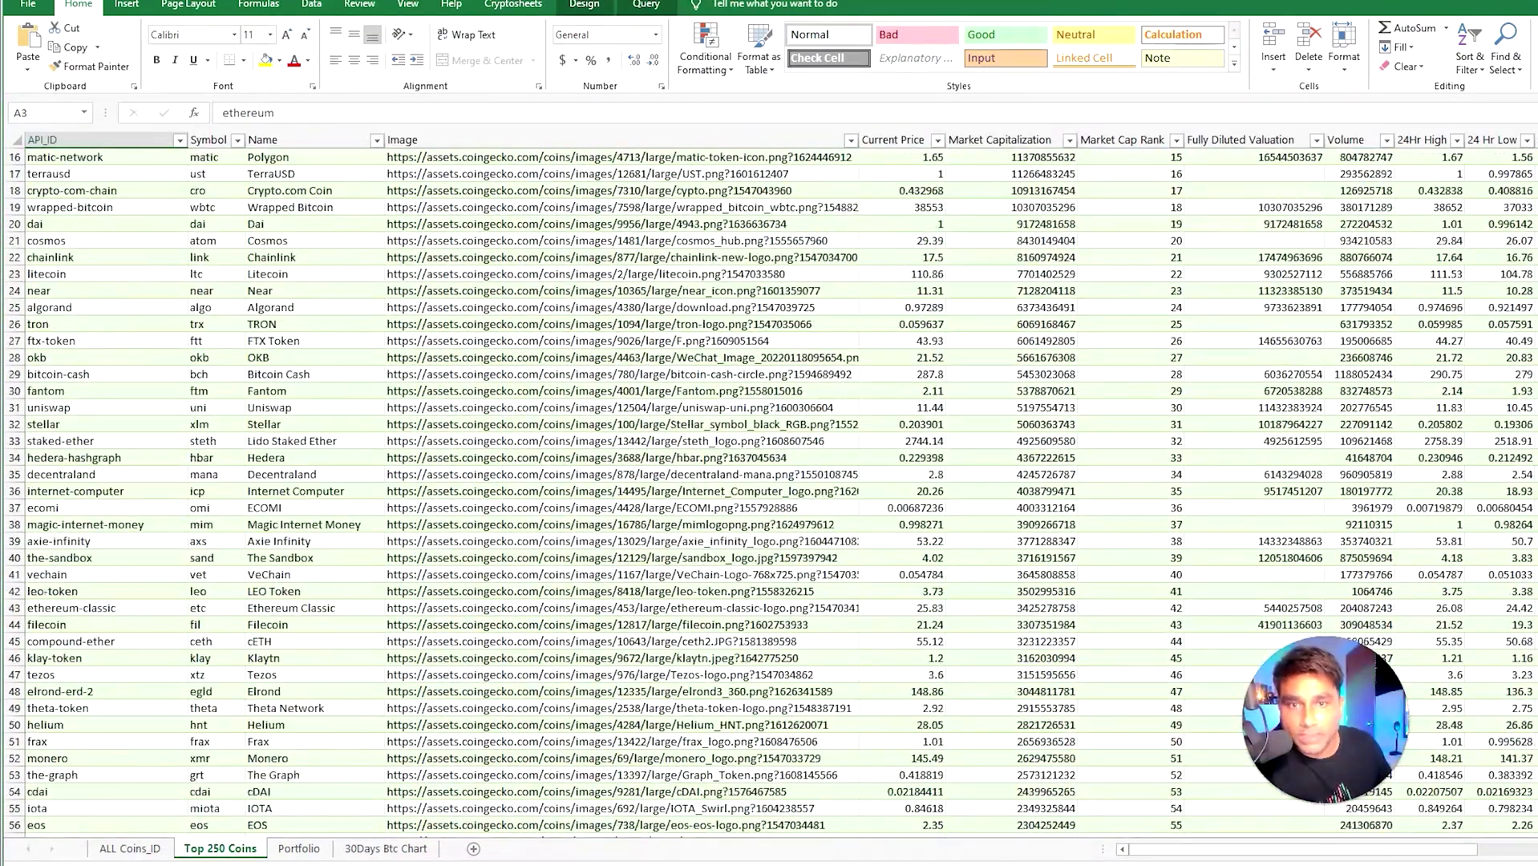
Step: Examine the example holdings on the Portfolio sheet and compare them with the prices on the Top 250 Coins sheet
click(298, 849)
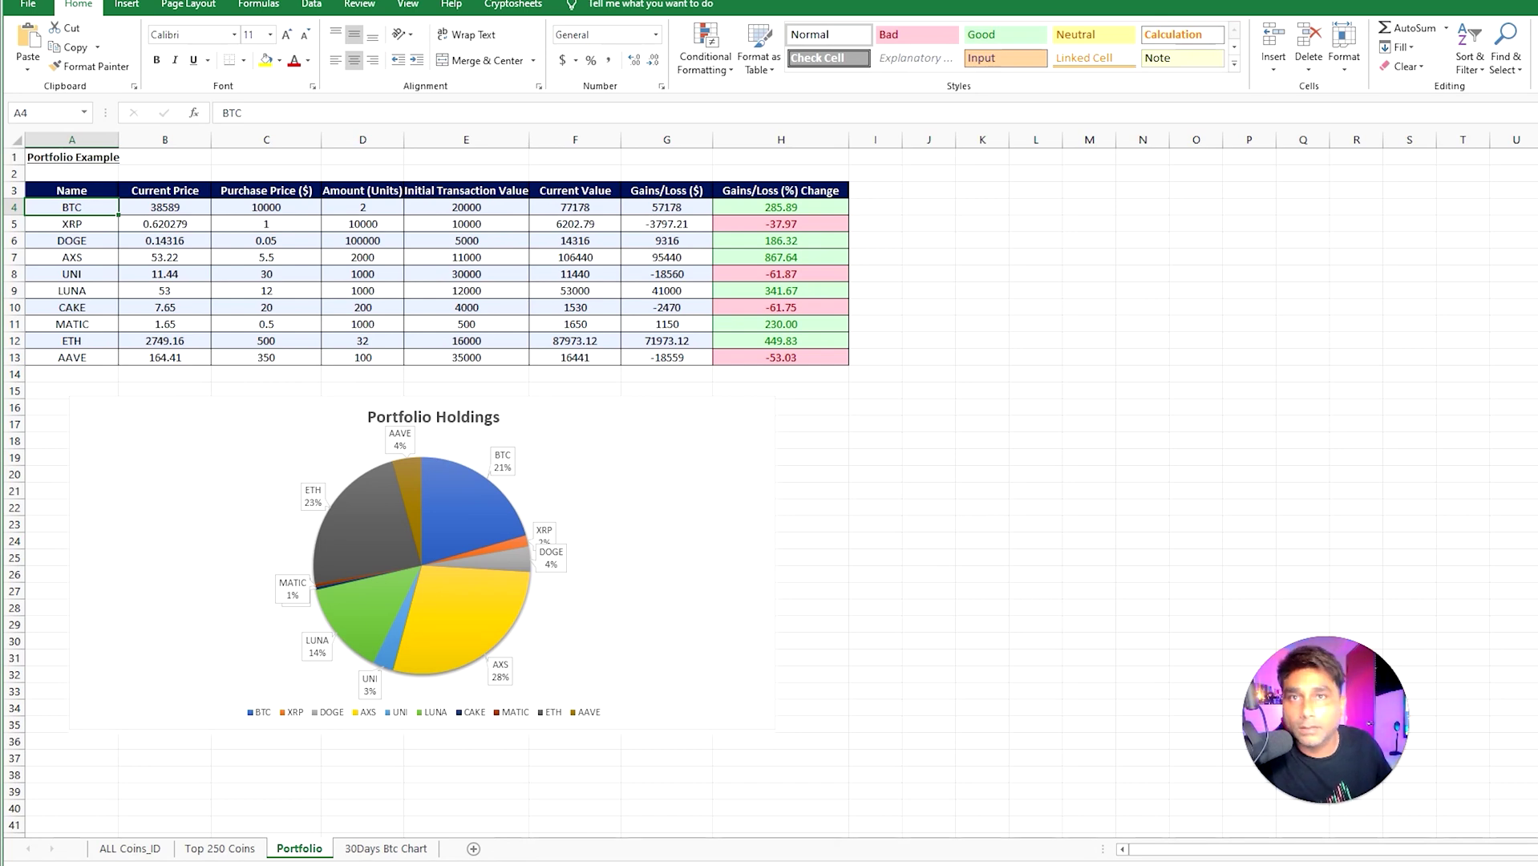
click(61, 240)
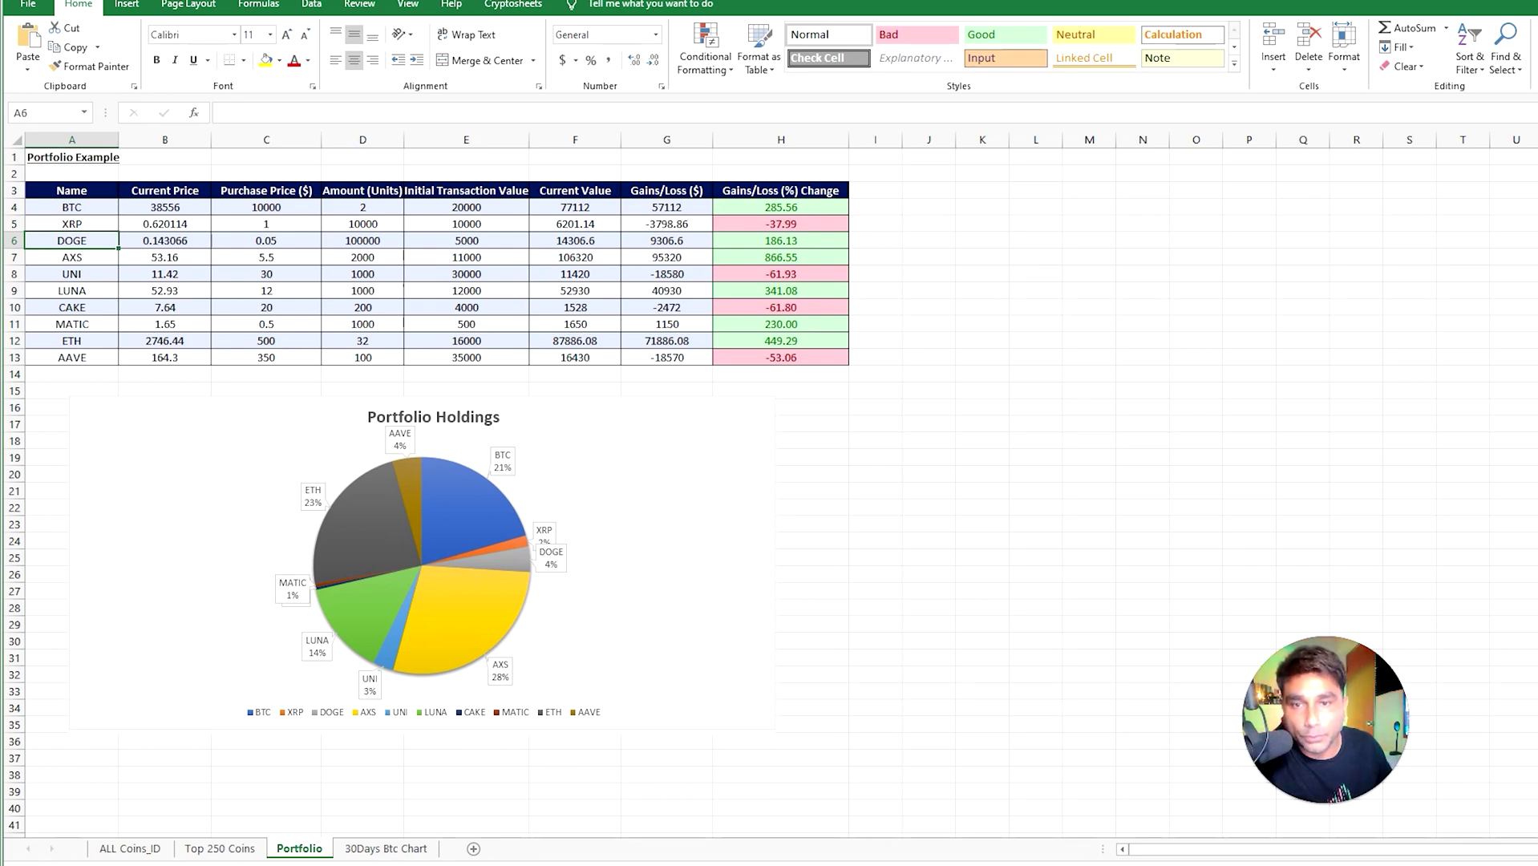
click(217, 848)
scroll(770, 481, up, 5)
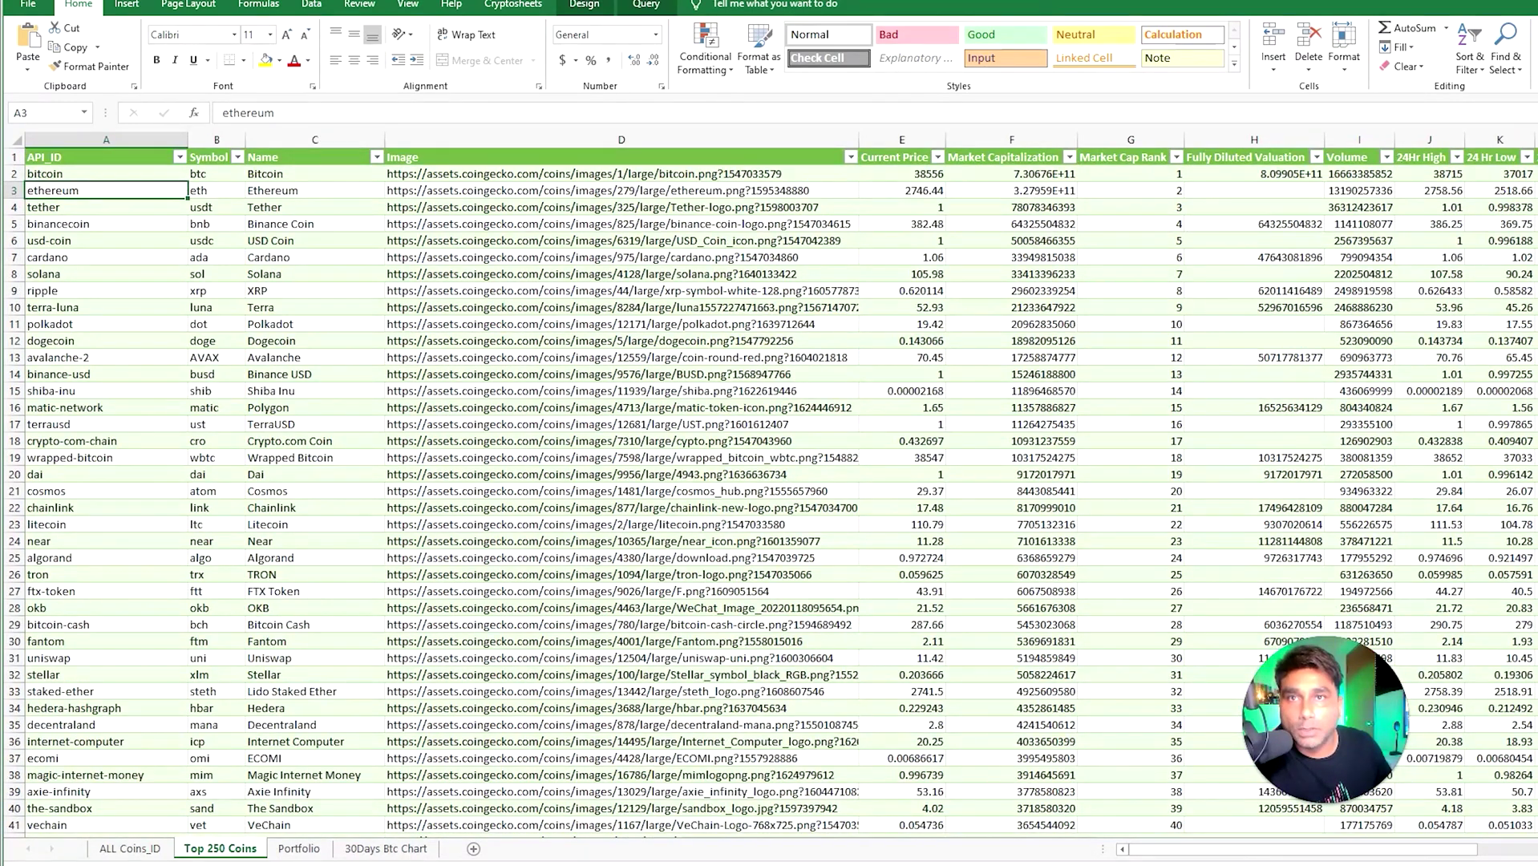
Step: Find Ethereum's symbol on the Top 250 Coins sheet and enter ETH as the coin name in cell A6 of the Portfolio sheet
click(314, 190)
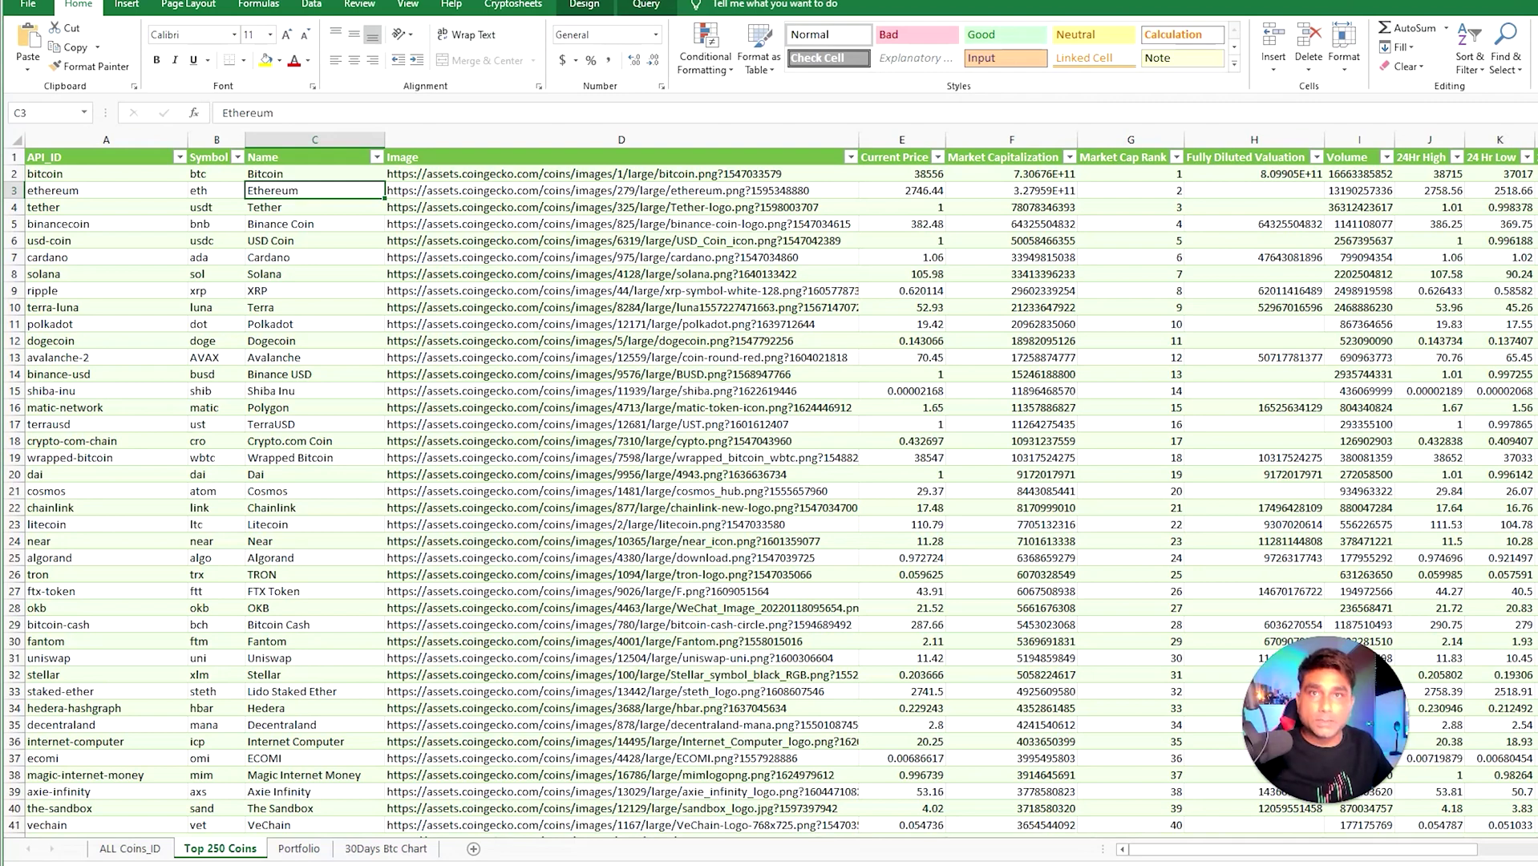
click(216, 190)
key(ctrl+c)
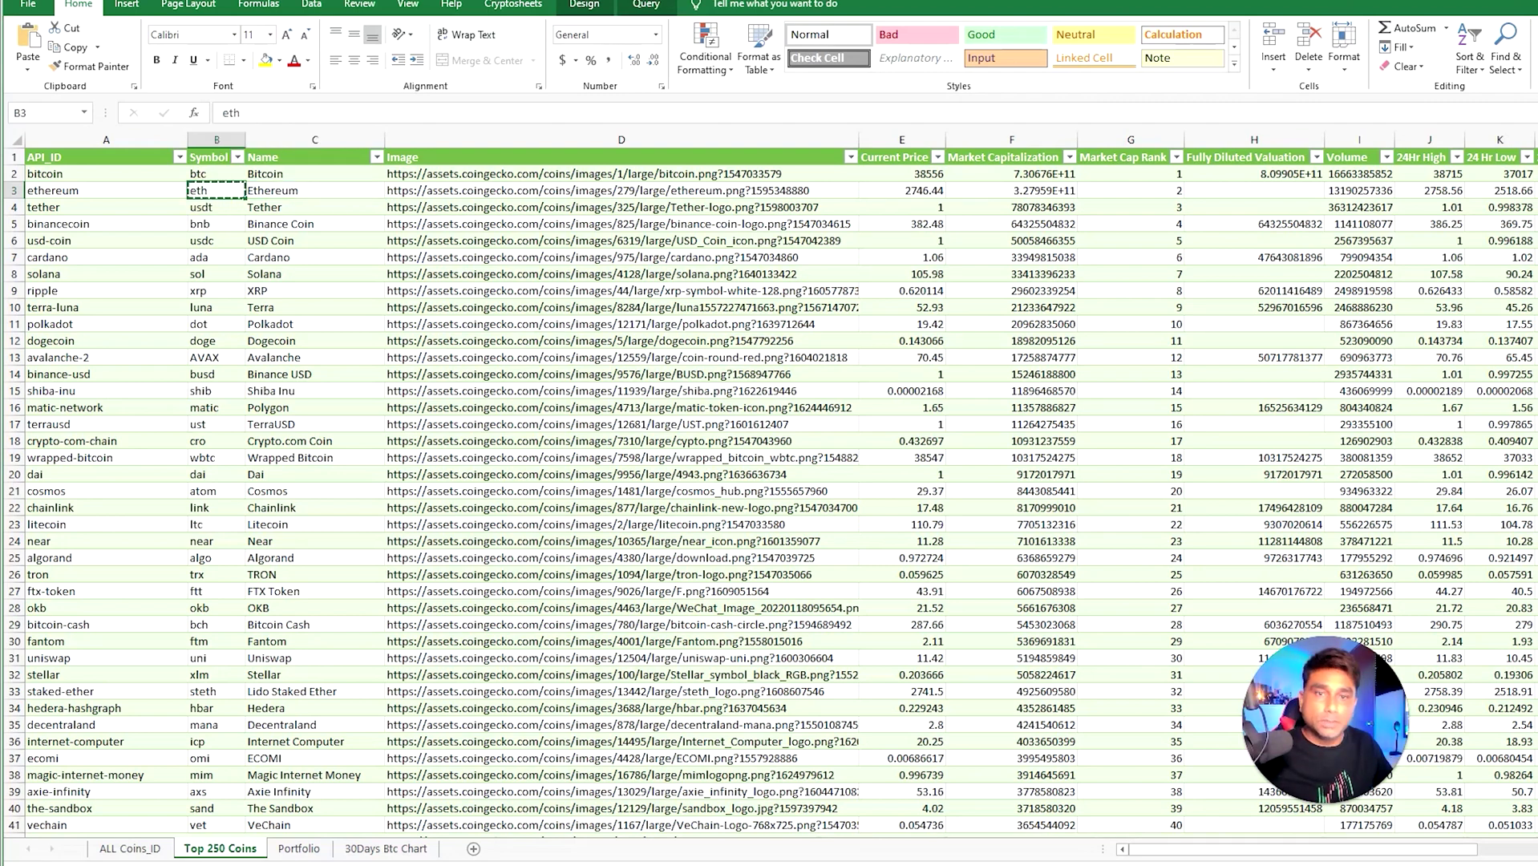
click(298, 848)
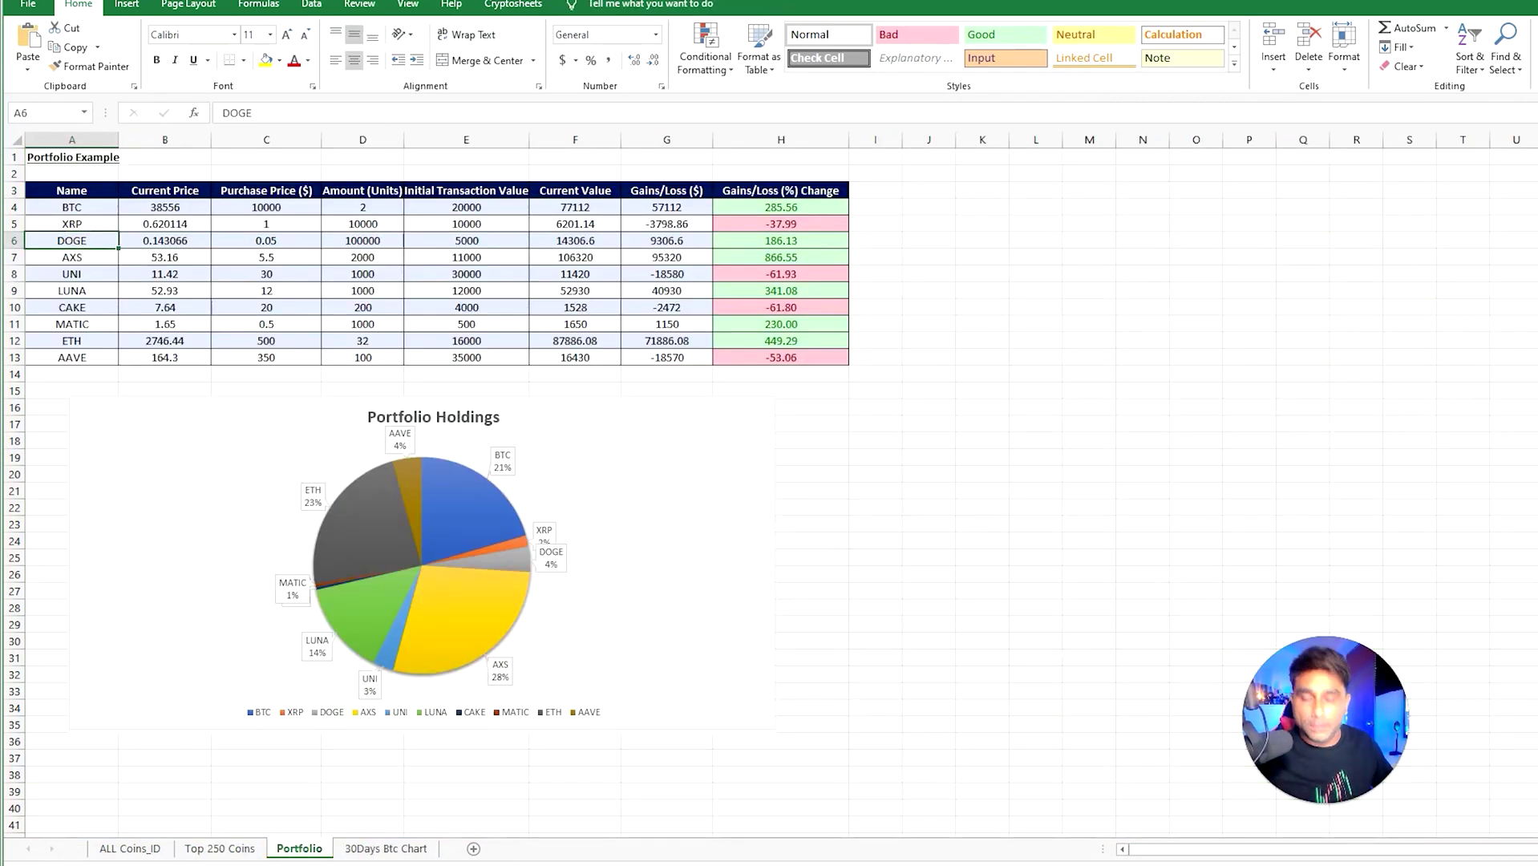
text(ETH)
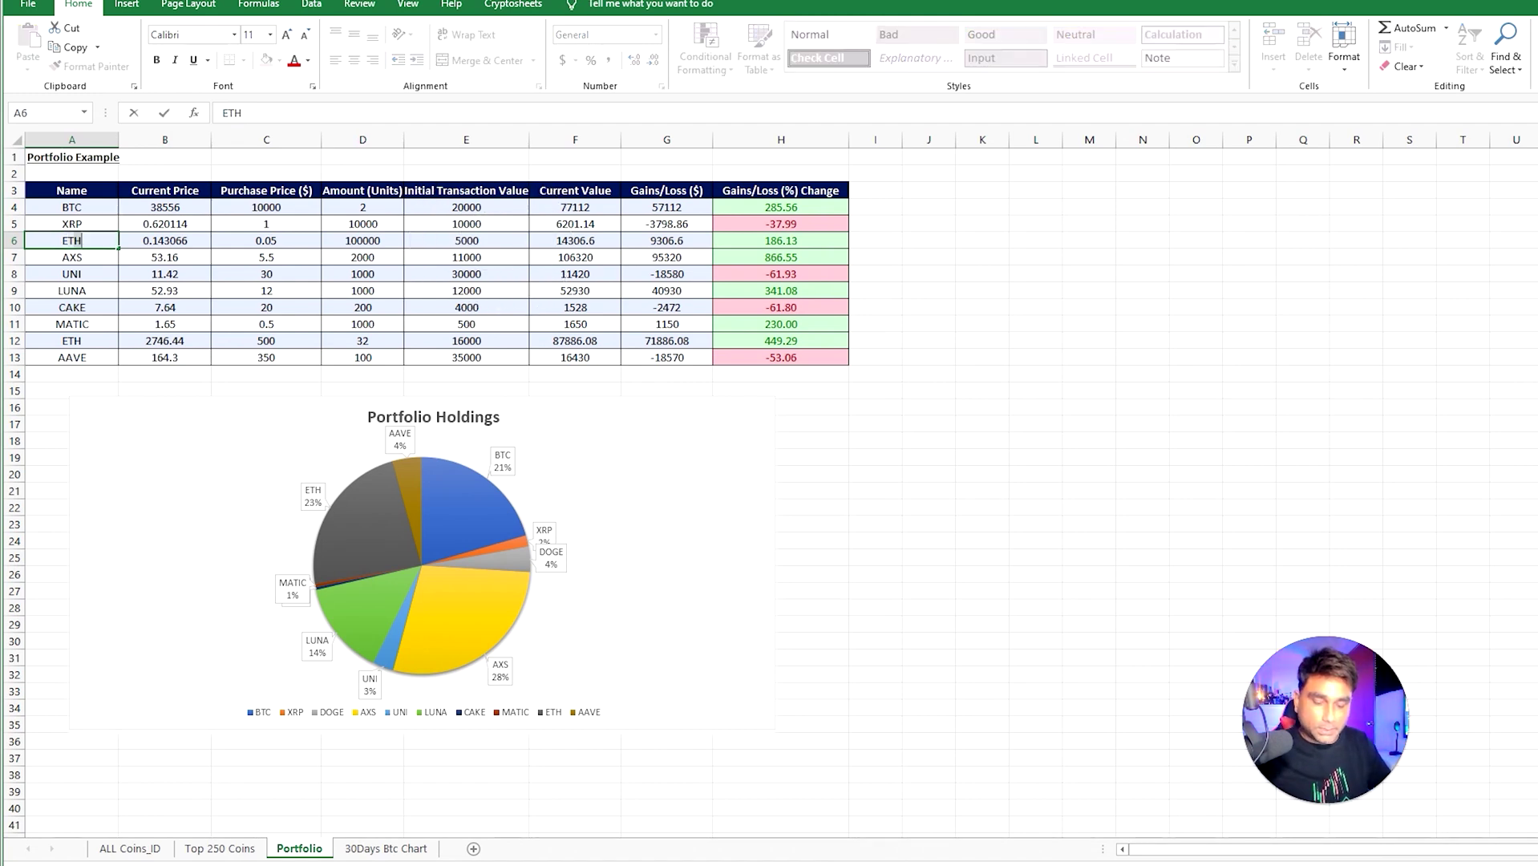
key(Tab)
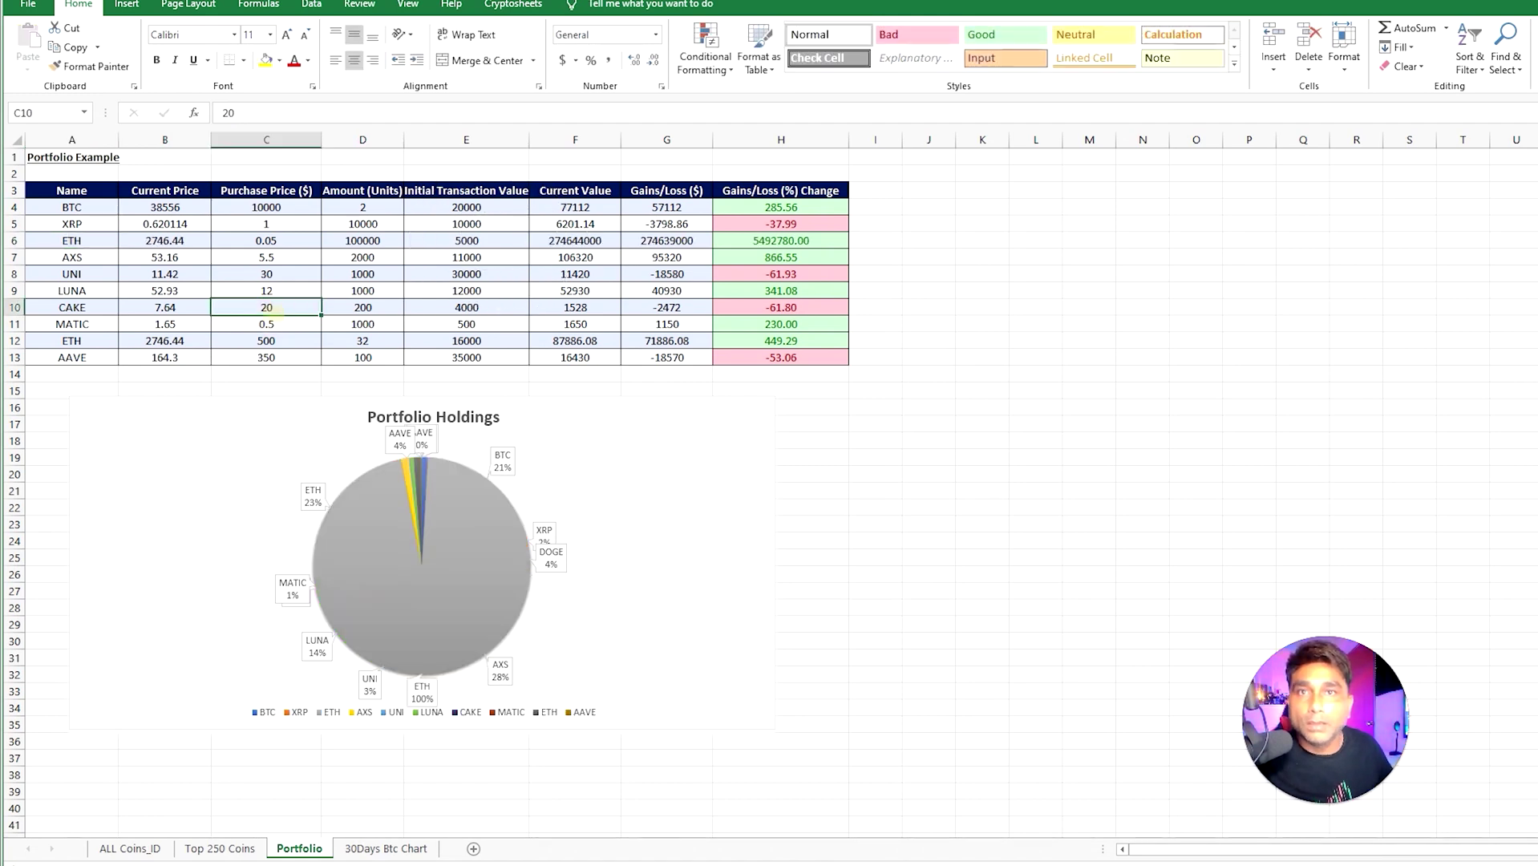
Step: Set the purchase price of the ETH holding in row 6 to 2000
key(Tab)
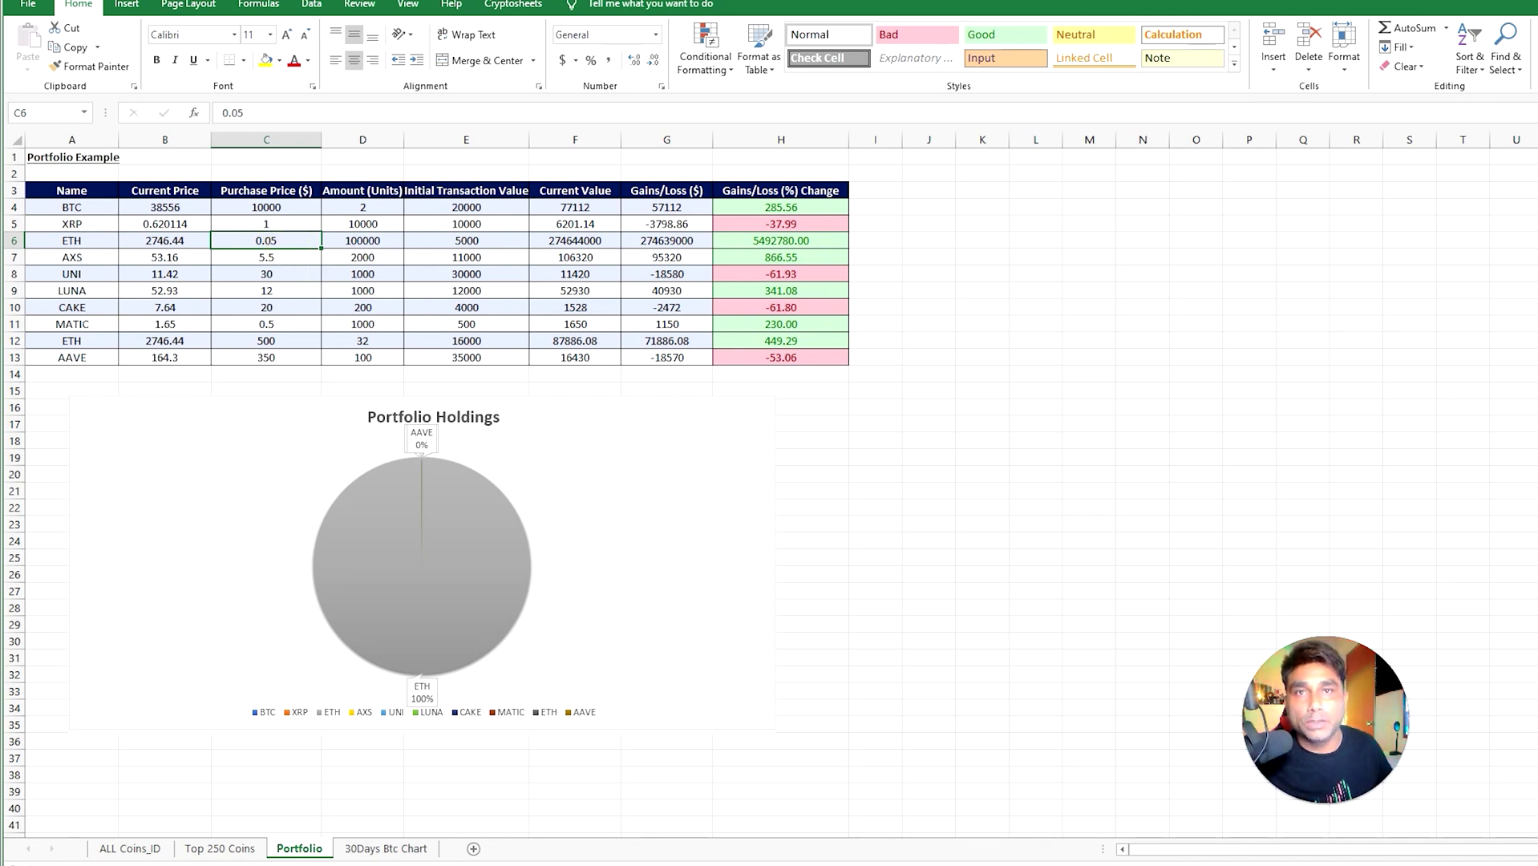
text(1)
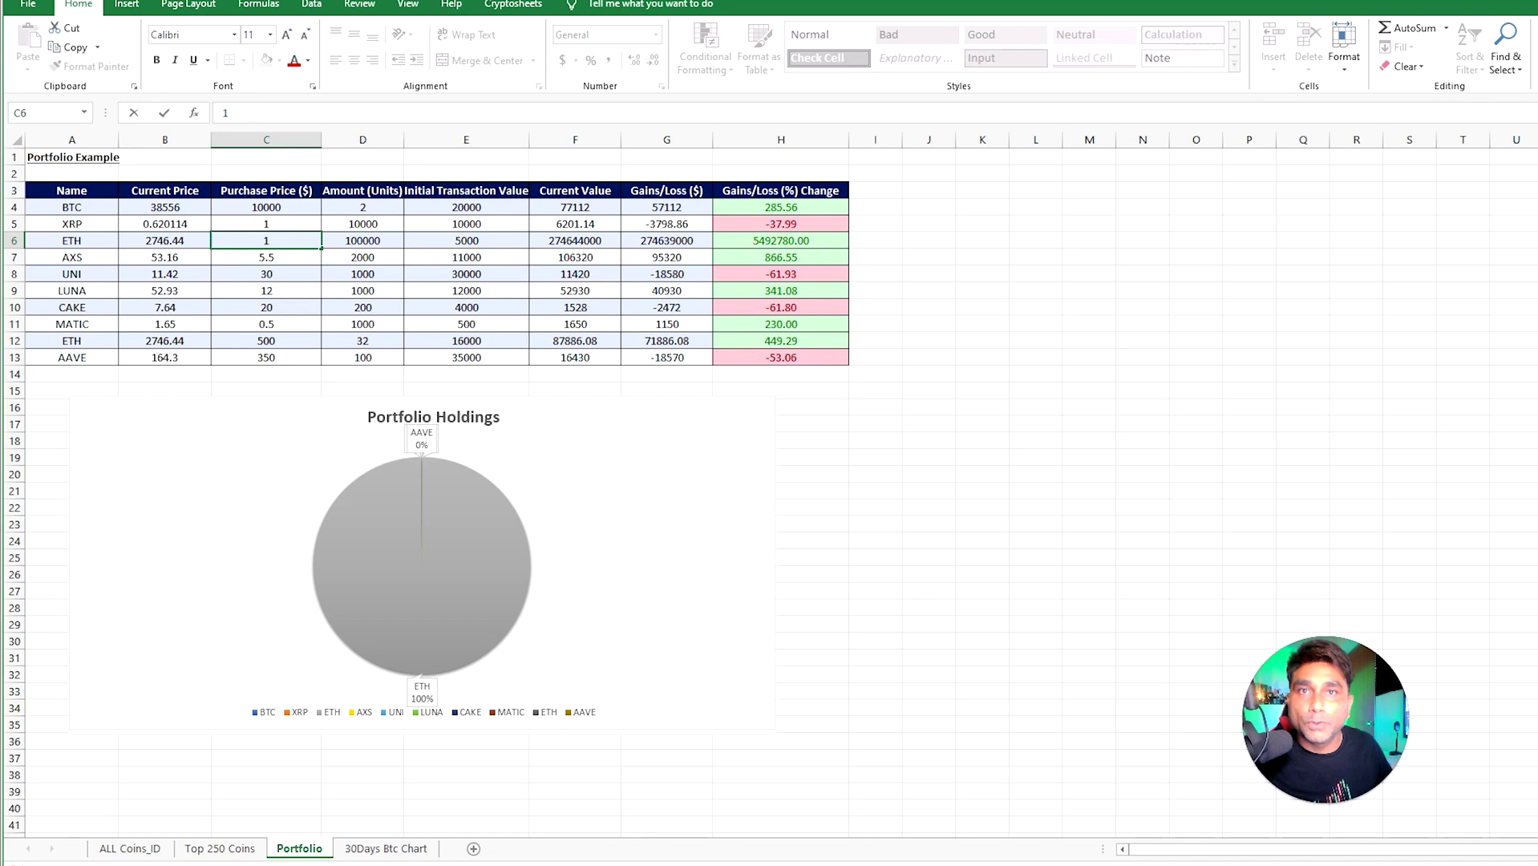
key(BackSpace)
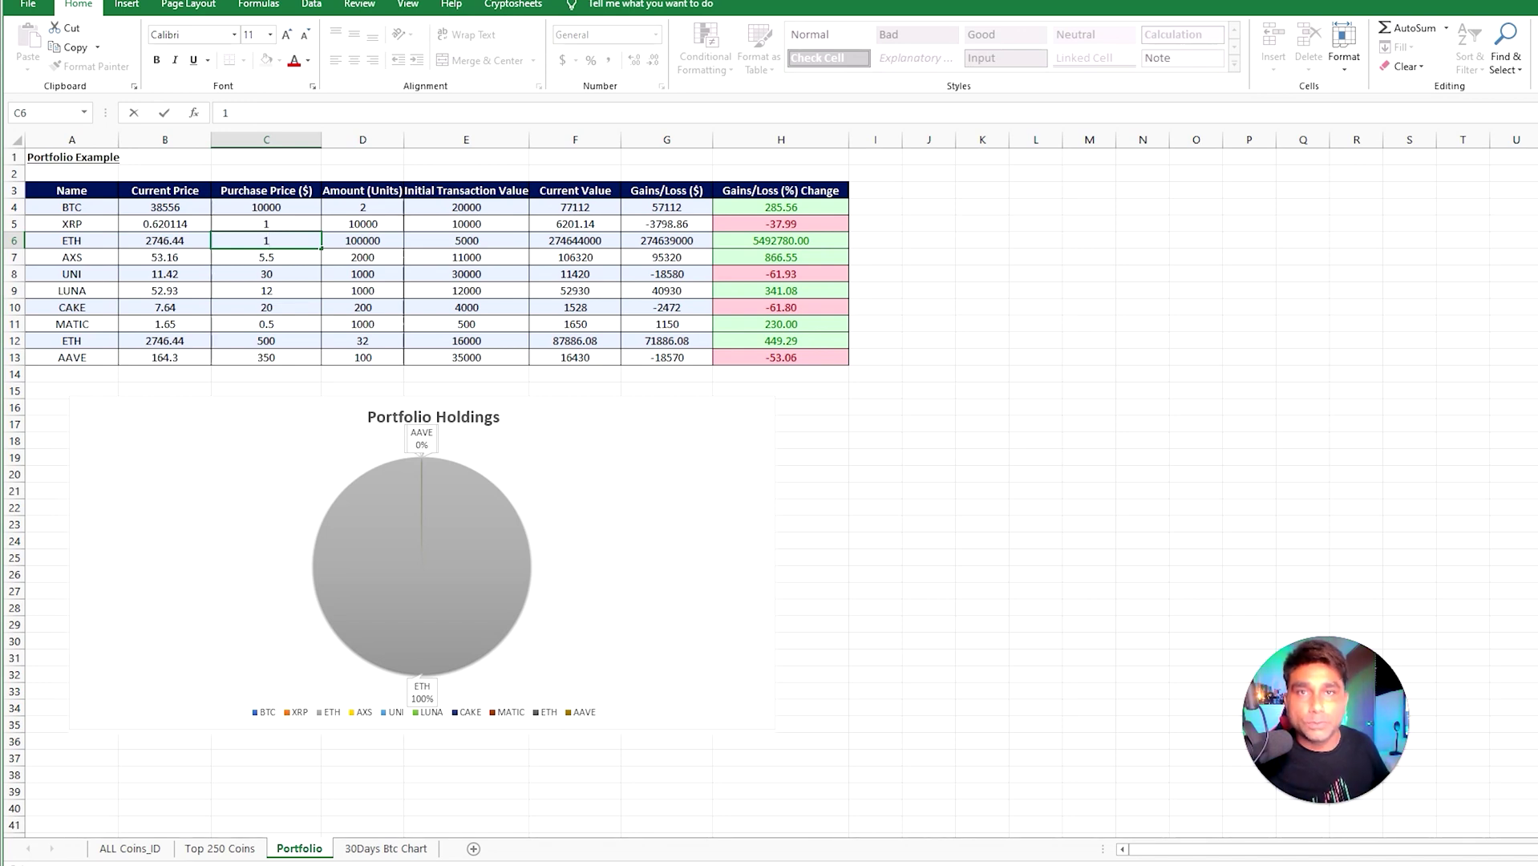
text(20000)
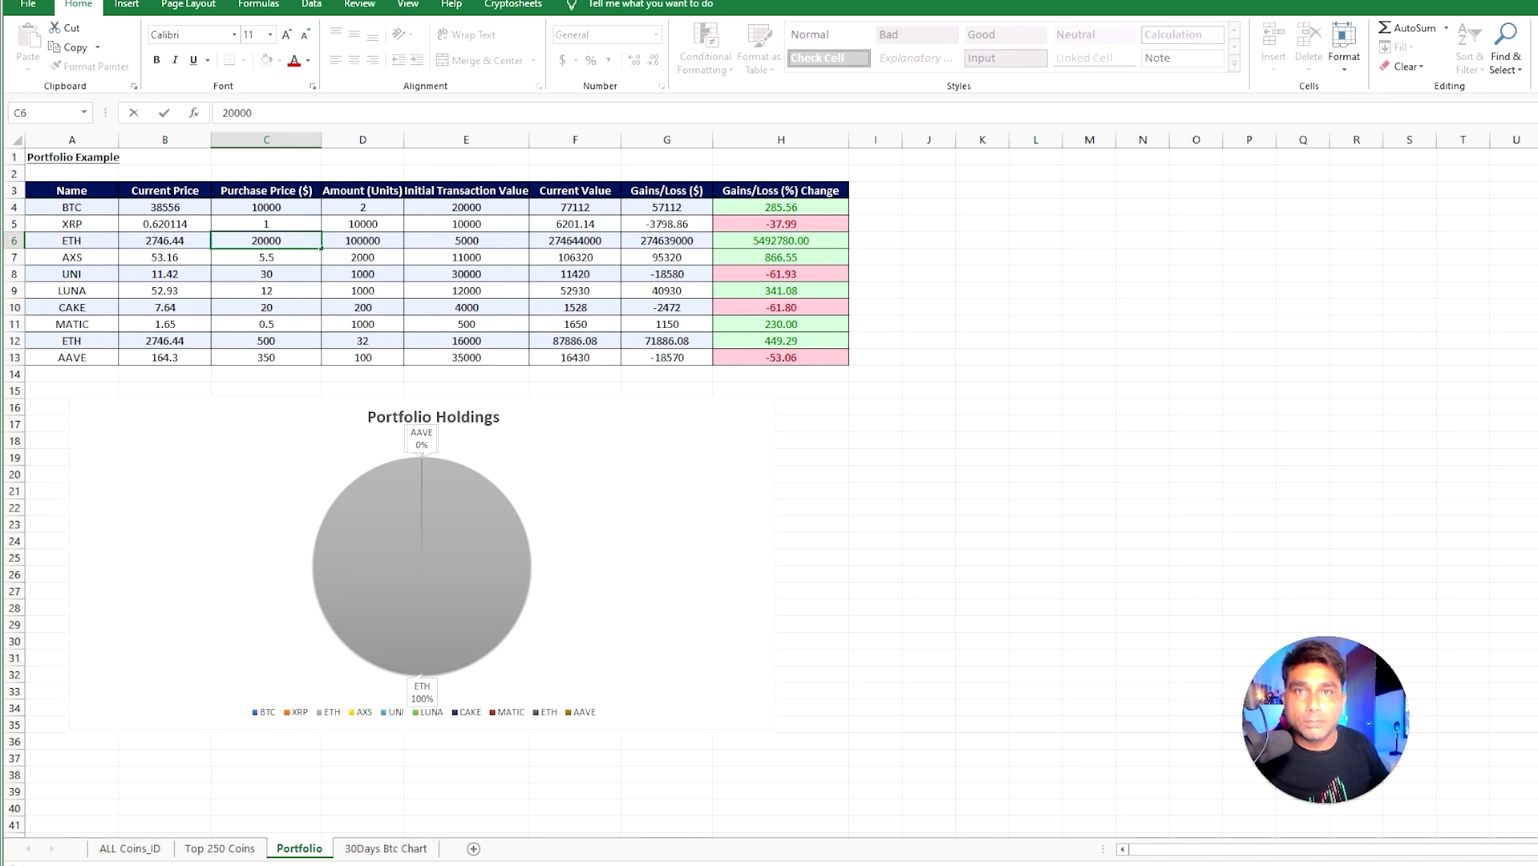
key(BackSpace)
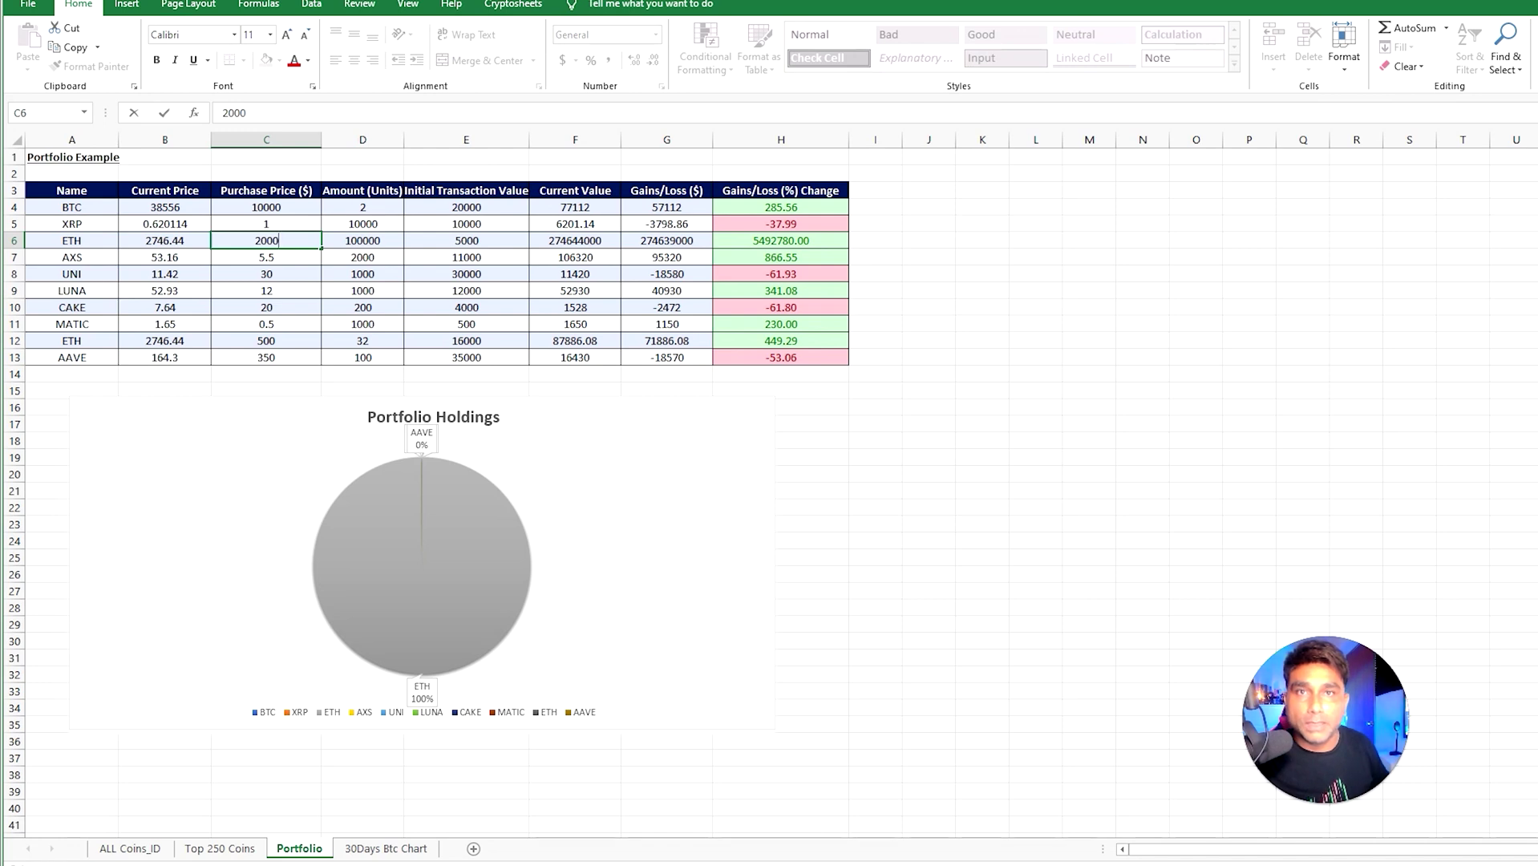
click(363, 307)
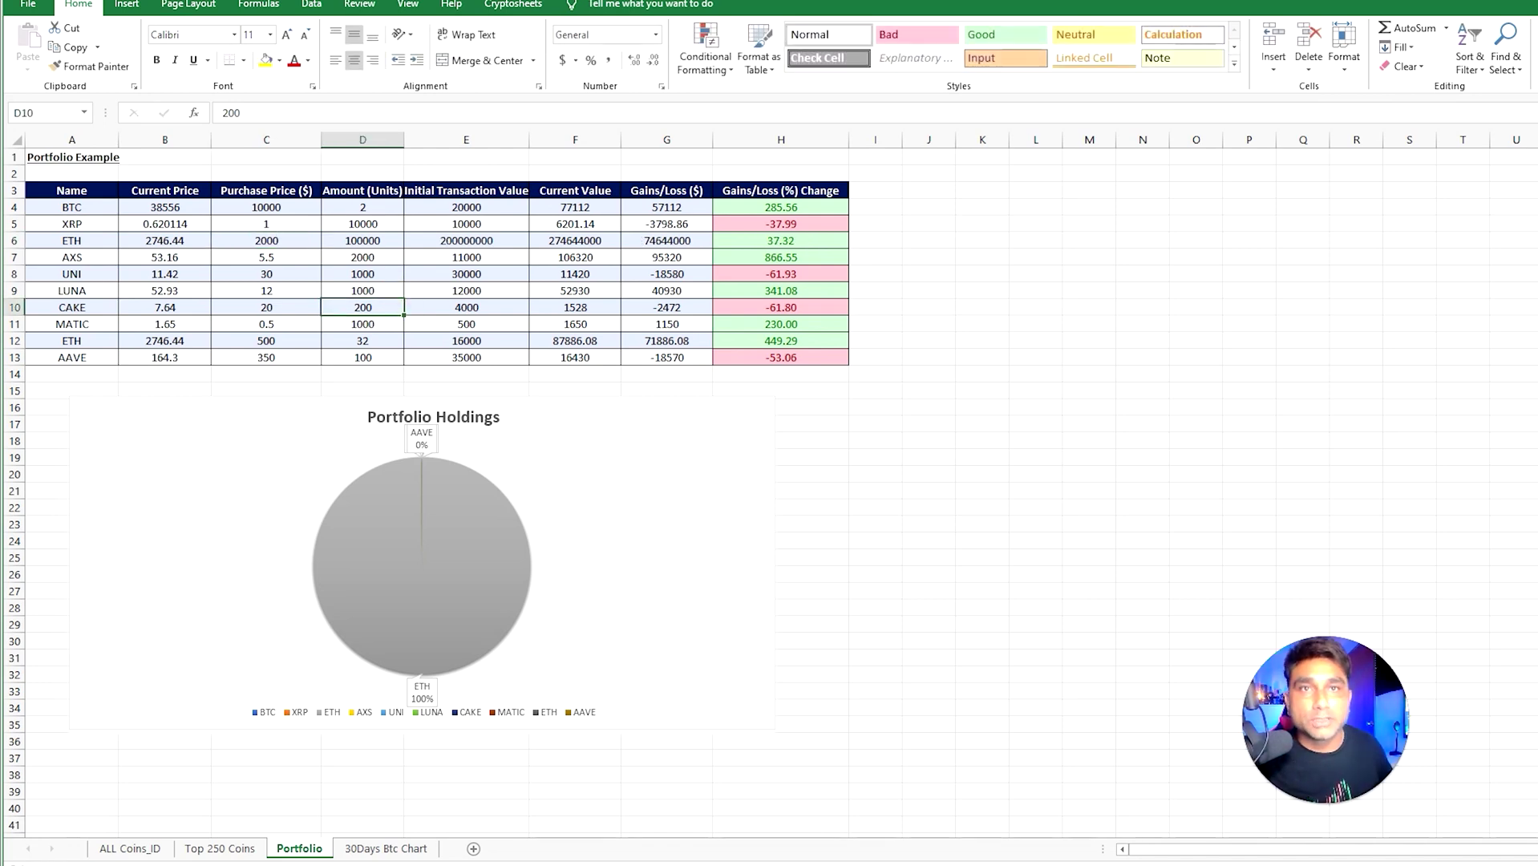
Step: Set the amount of units for the ETH holding in row 6 to 1
click(363, 240)
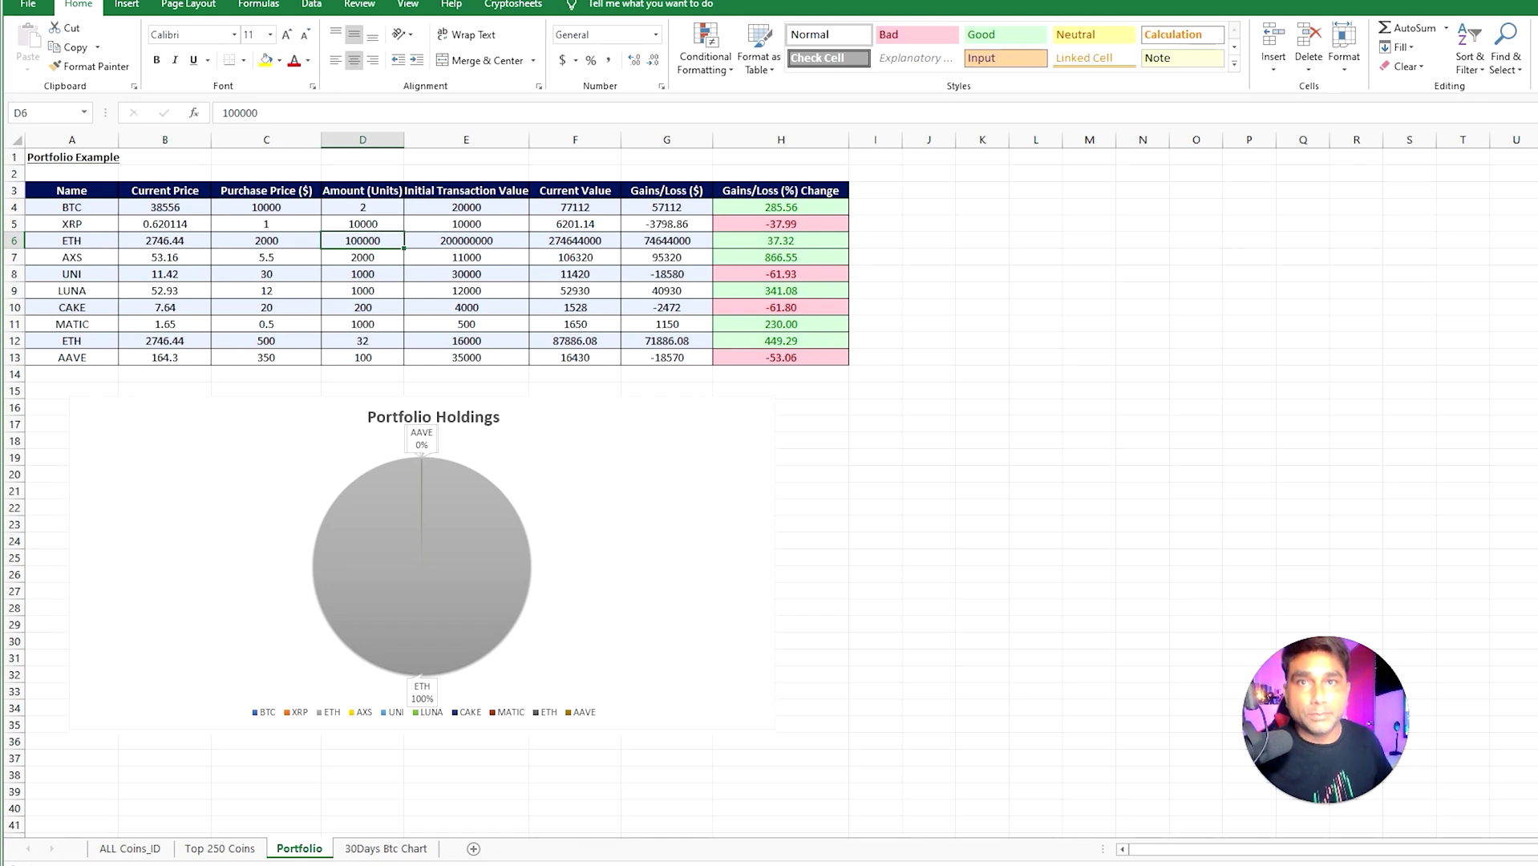
text(1)
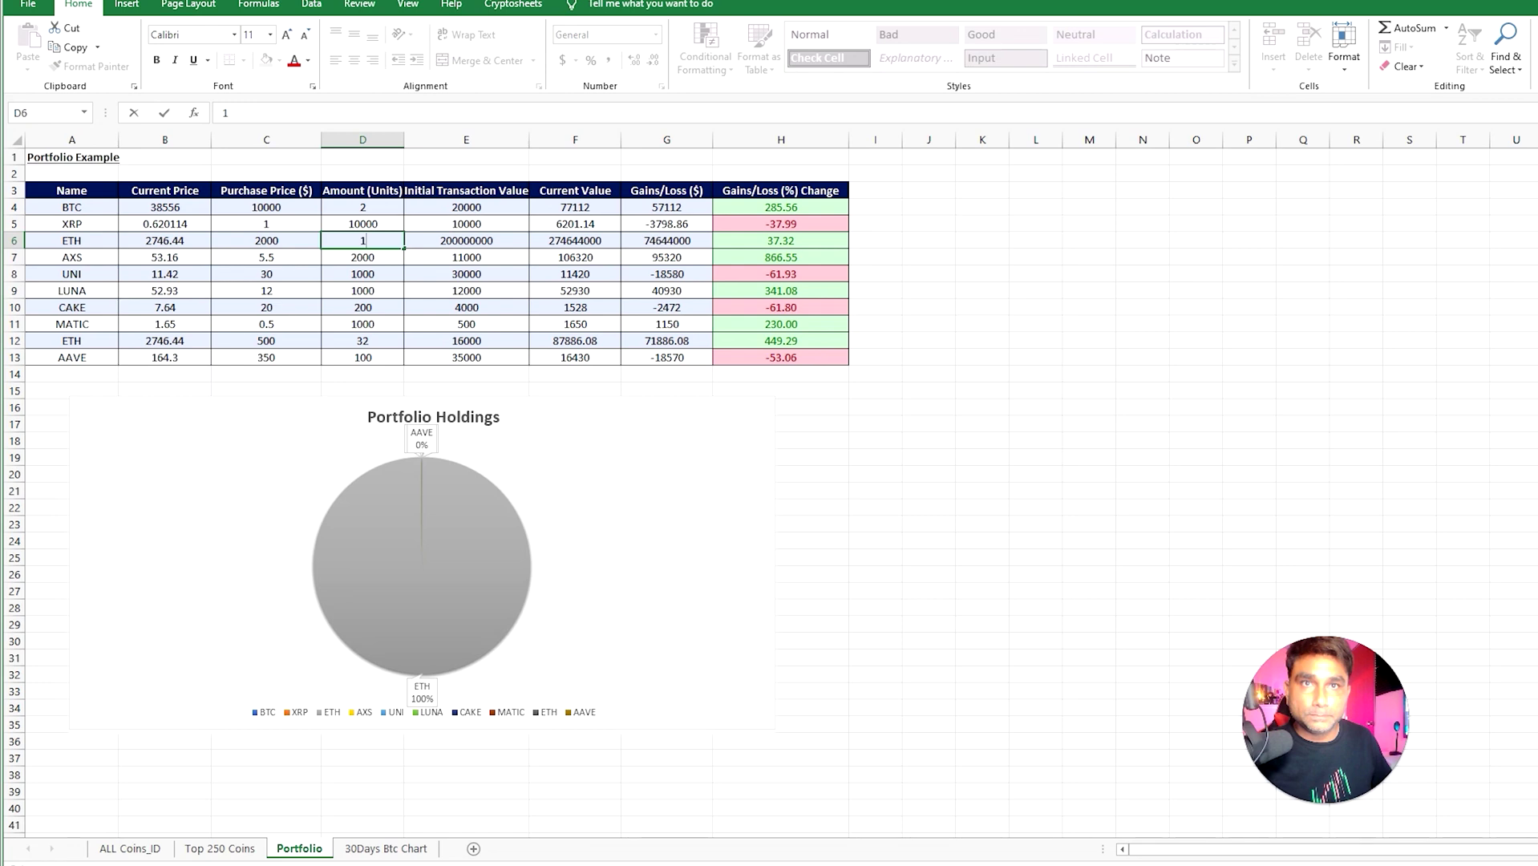
click(362, 290)
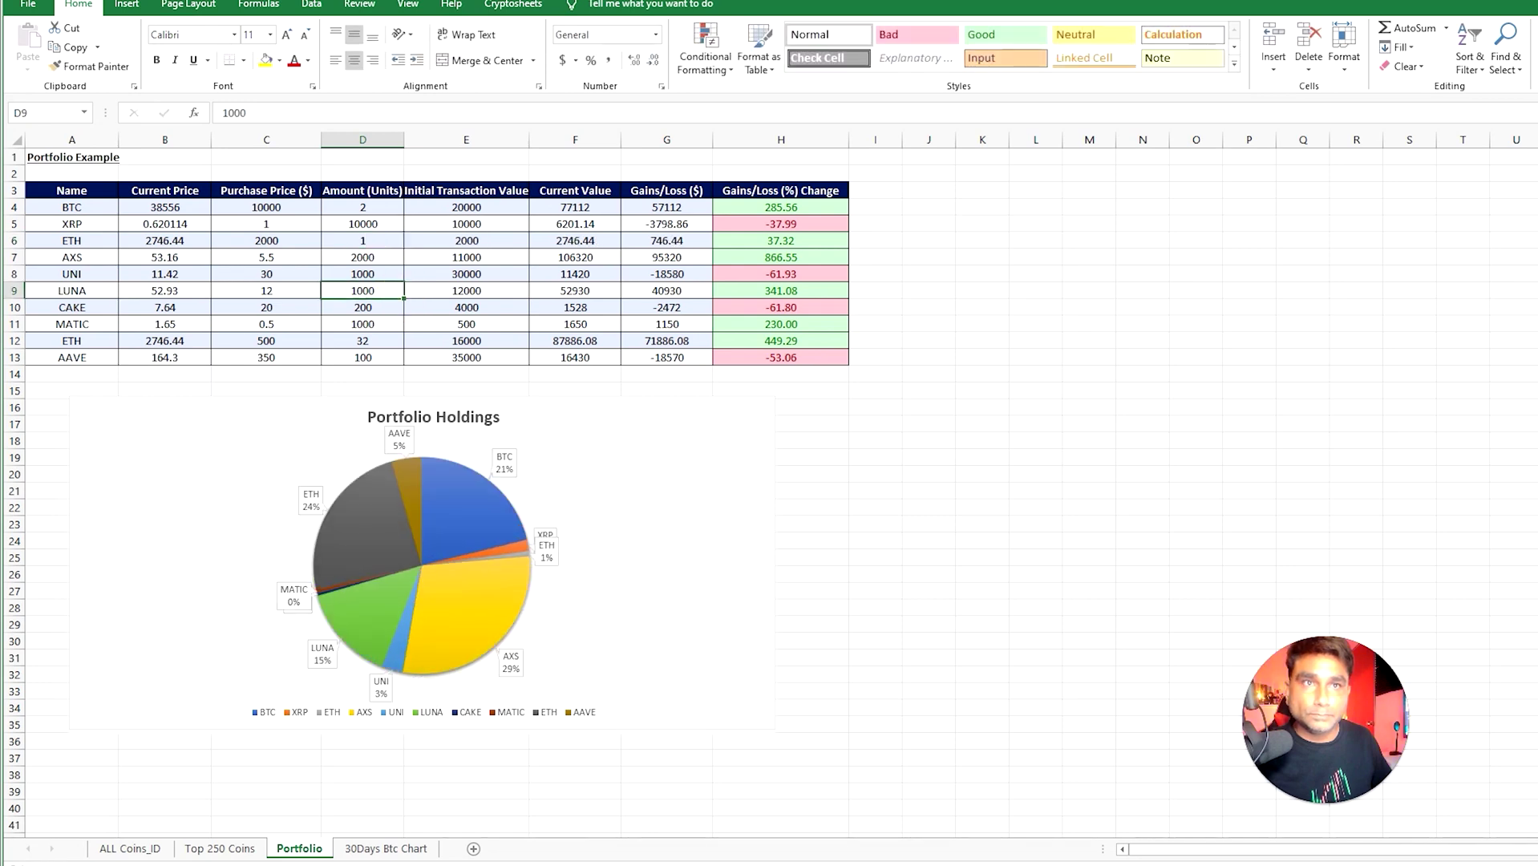
Step: Examine the row 6 formulas for initial transaction value, current value, and gains or losses in dollars and percent
click(466, 241)
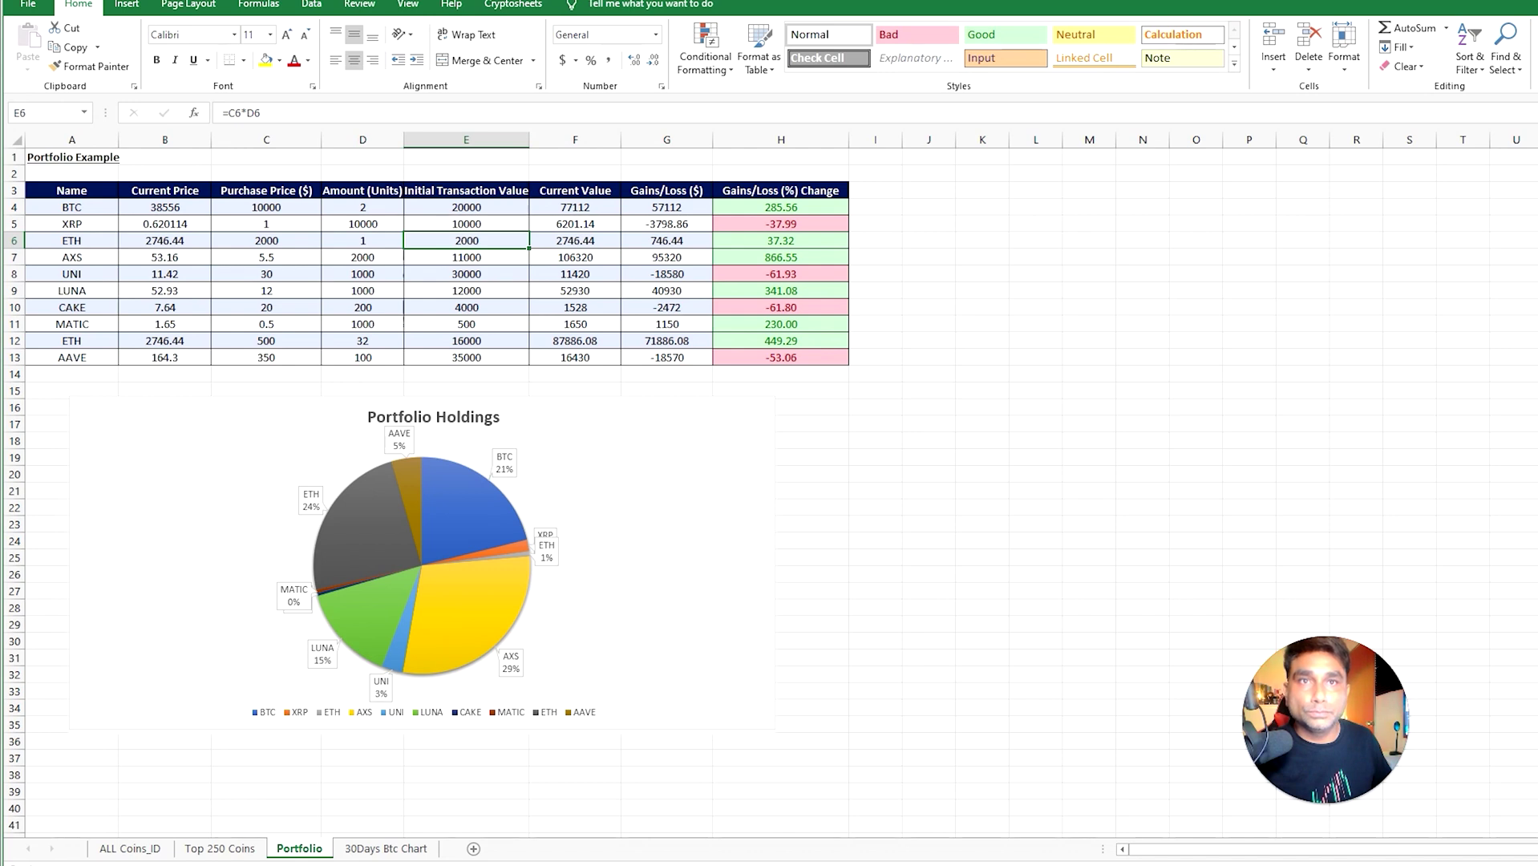
click(575, 240)
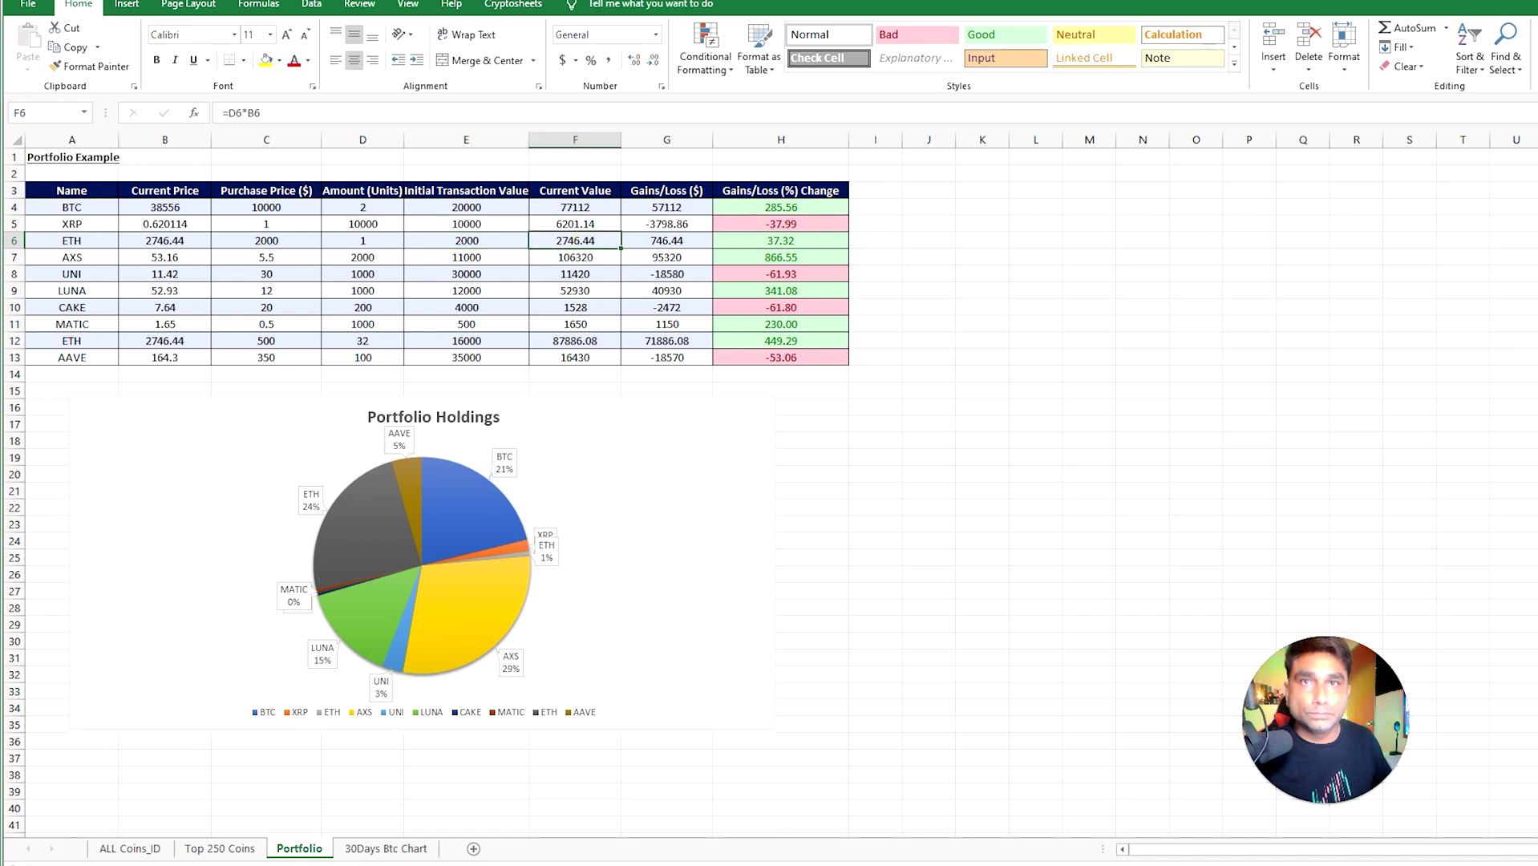
click(666, 241)
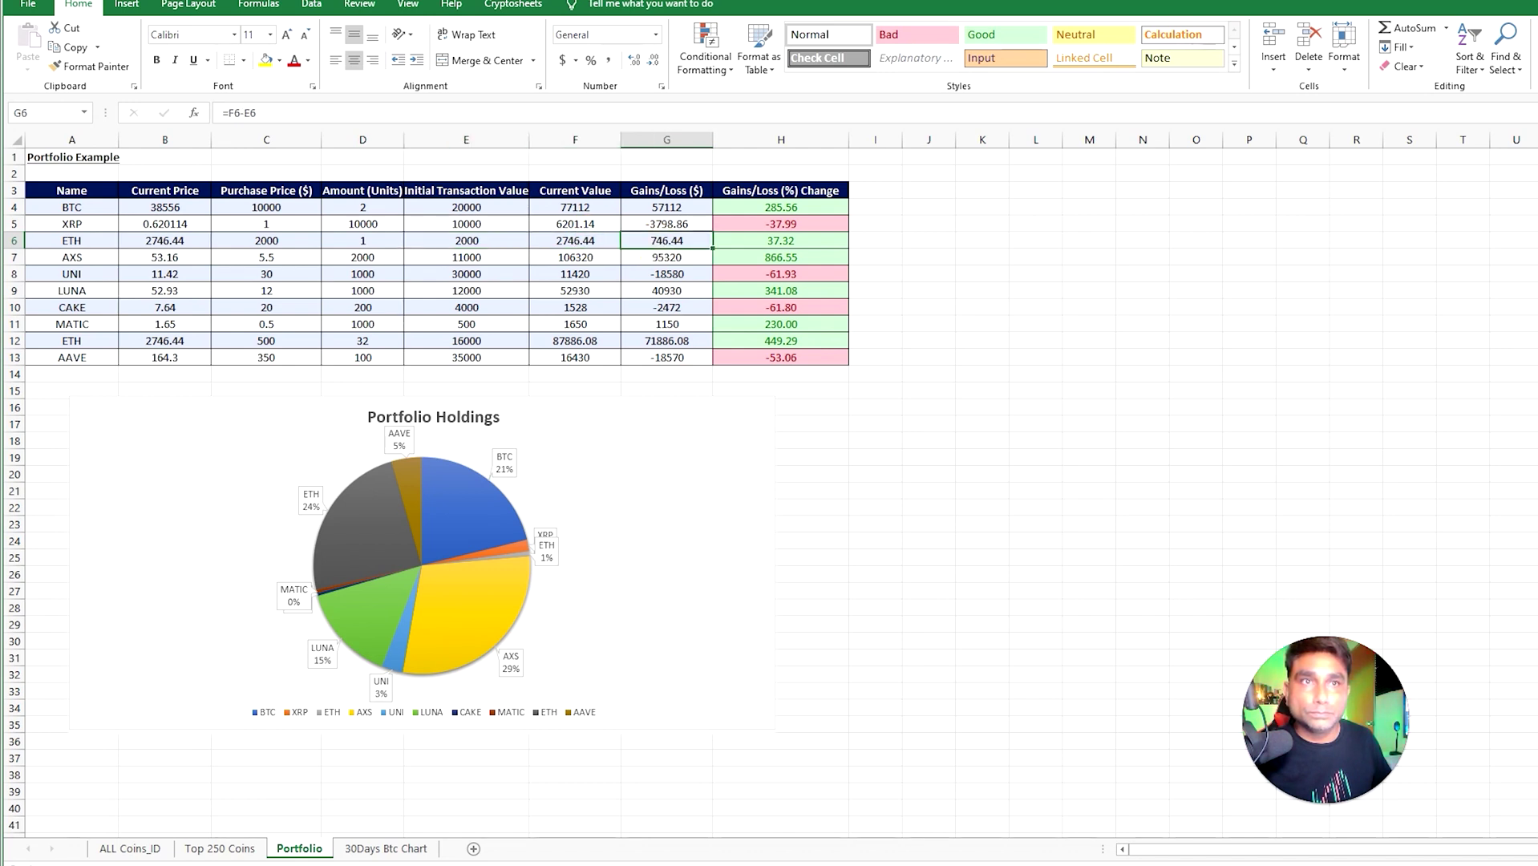
click(780, 241)
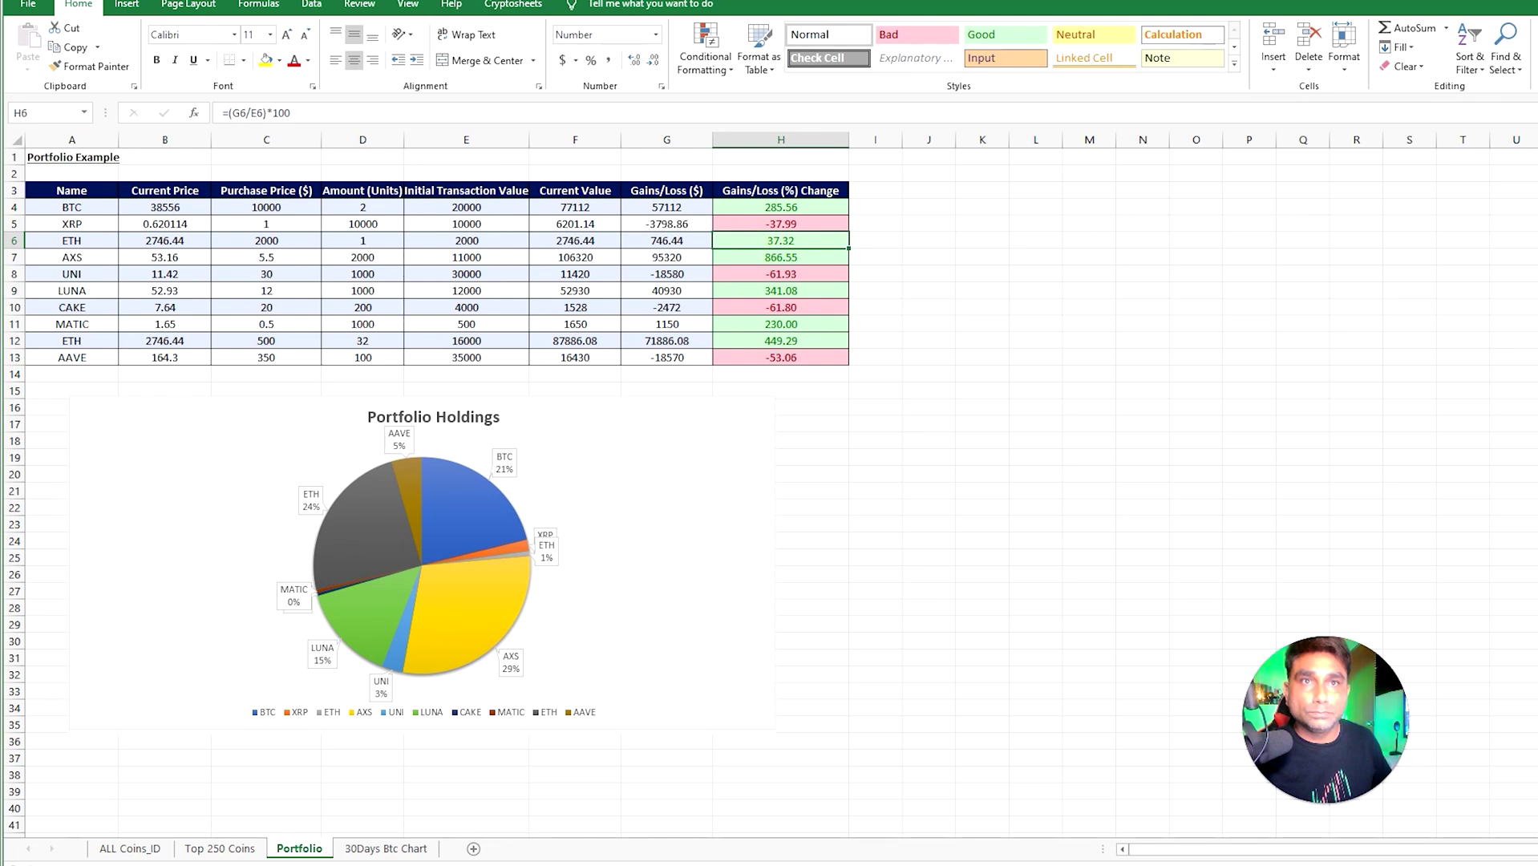
click(466, 240)
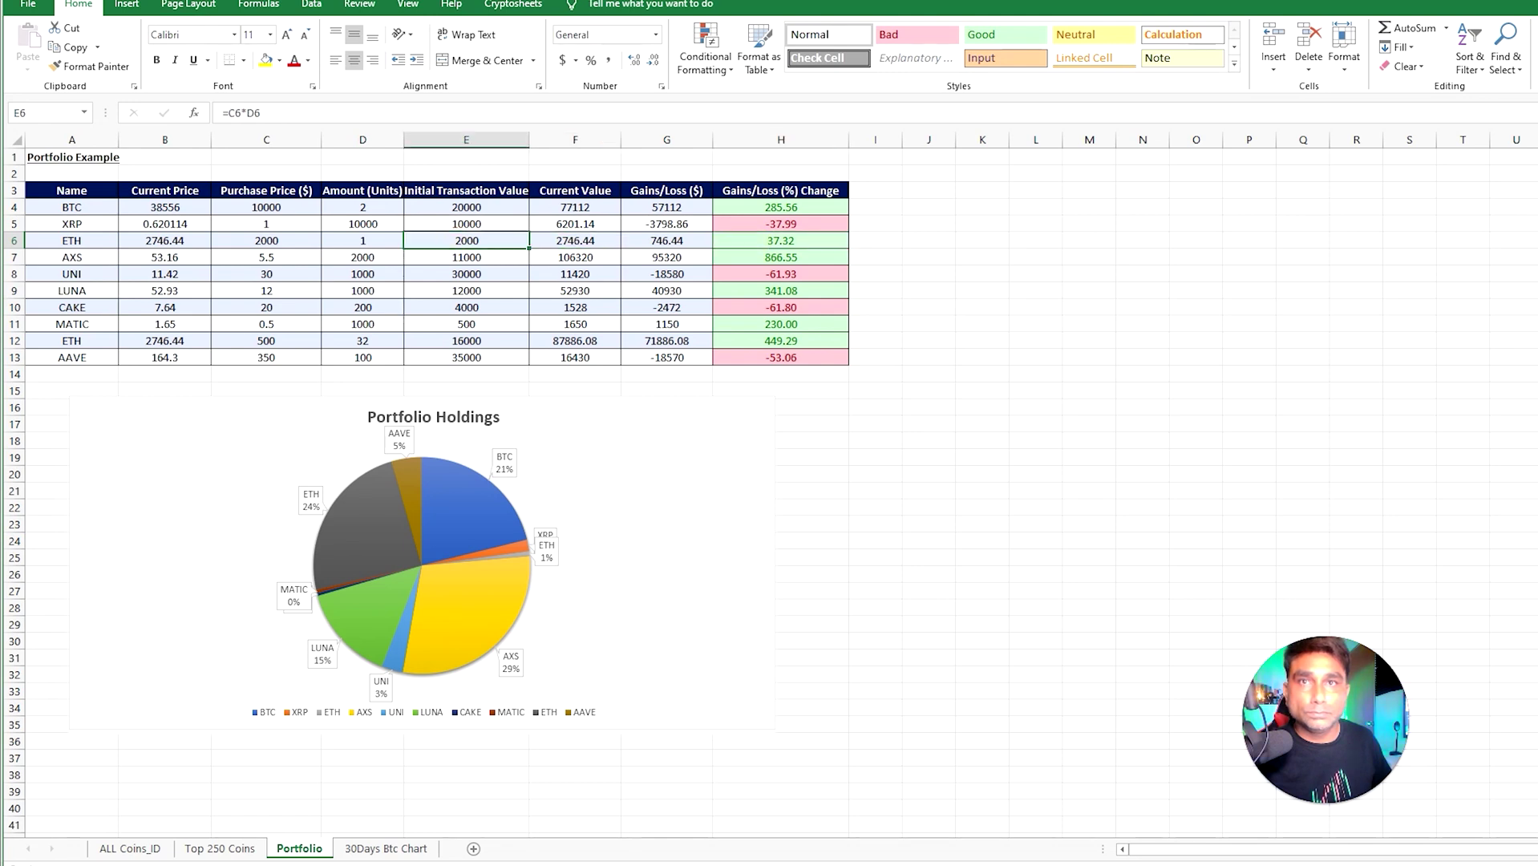
click(363, 241)
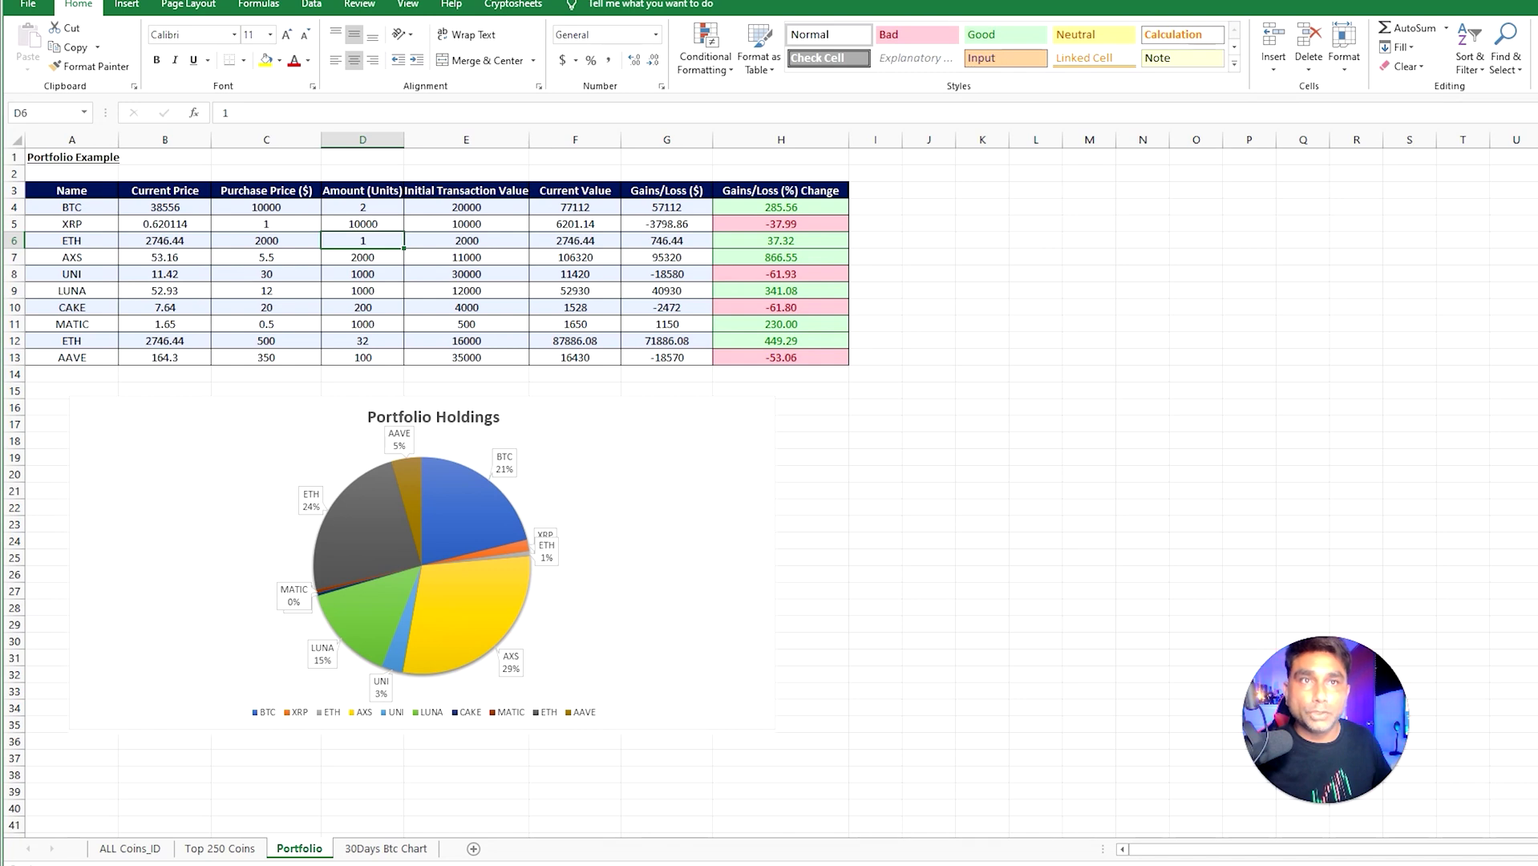
click(666, 241)
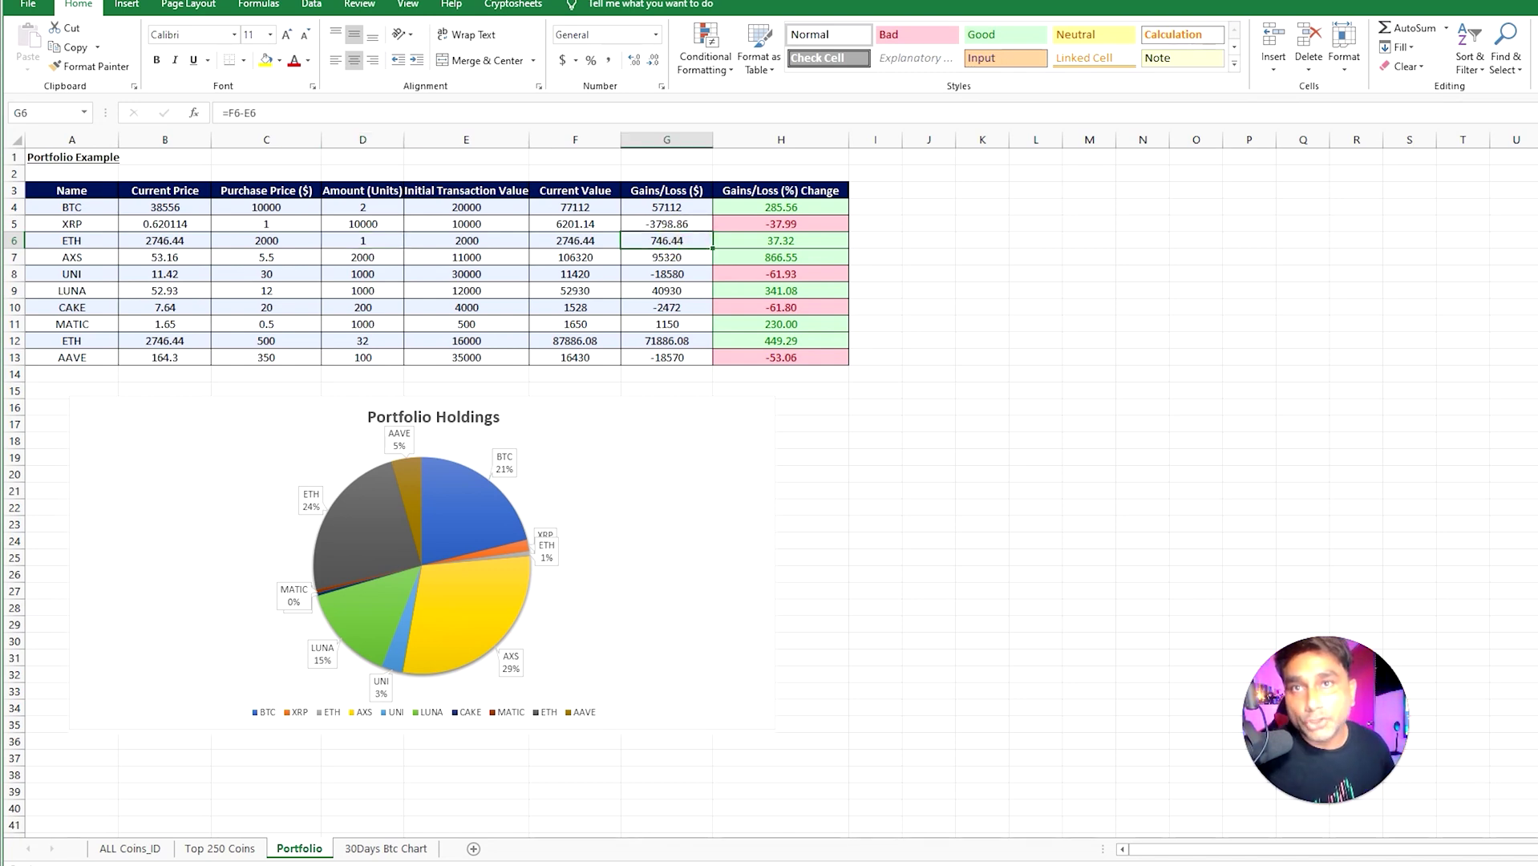
Step: Find Binance Coin's symbol on the Top 250 Coins sheet and enter BNB as the coin name in cell A10 of the Portfolio sheet
click(87, 257)
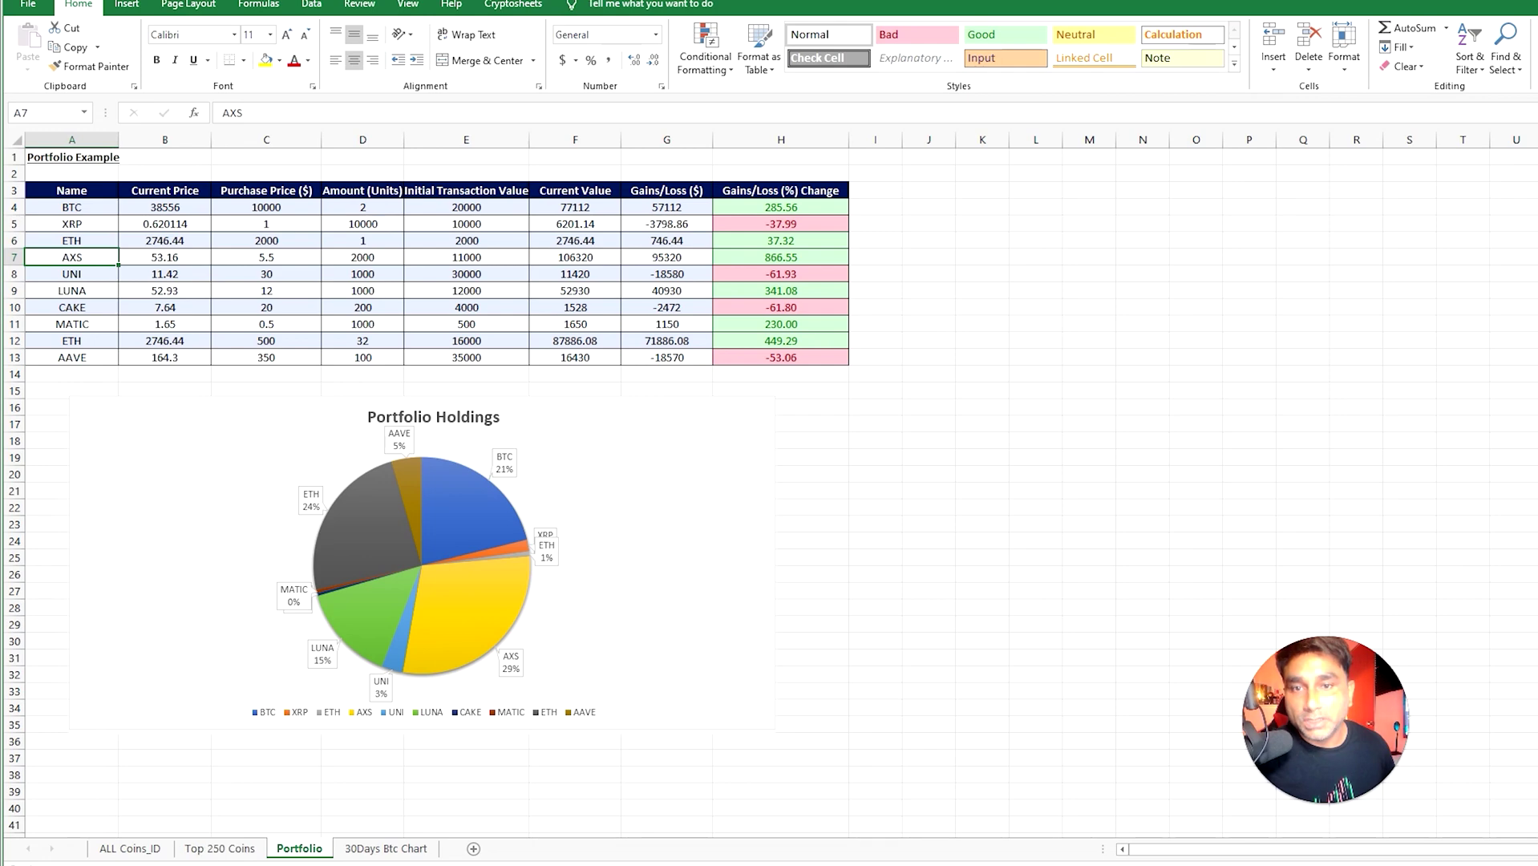
click(215, 848)
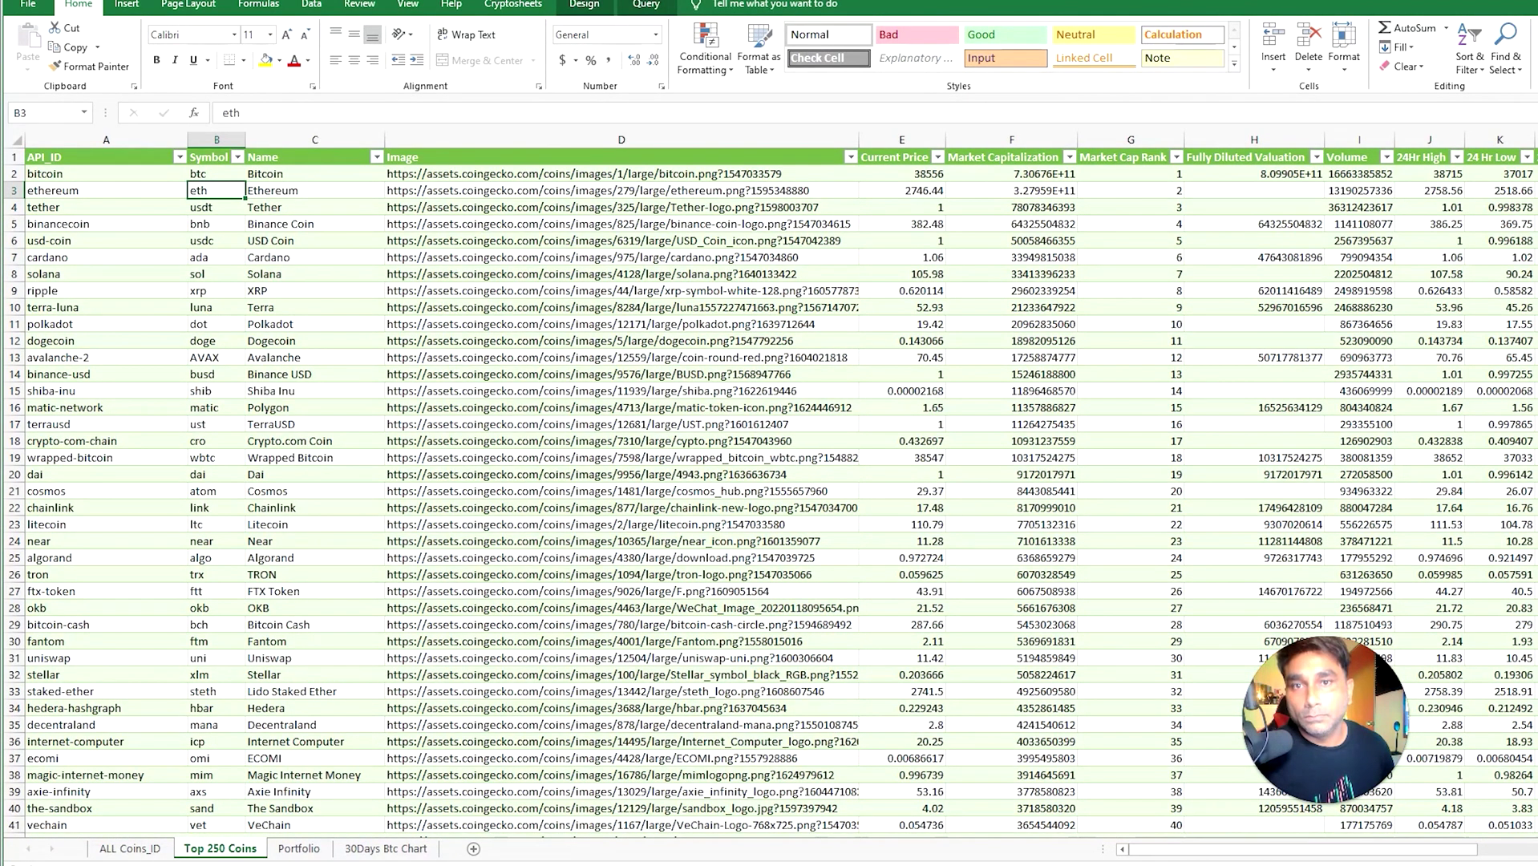
key(Down)
key(Down)
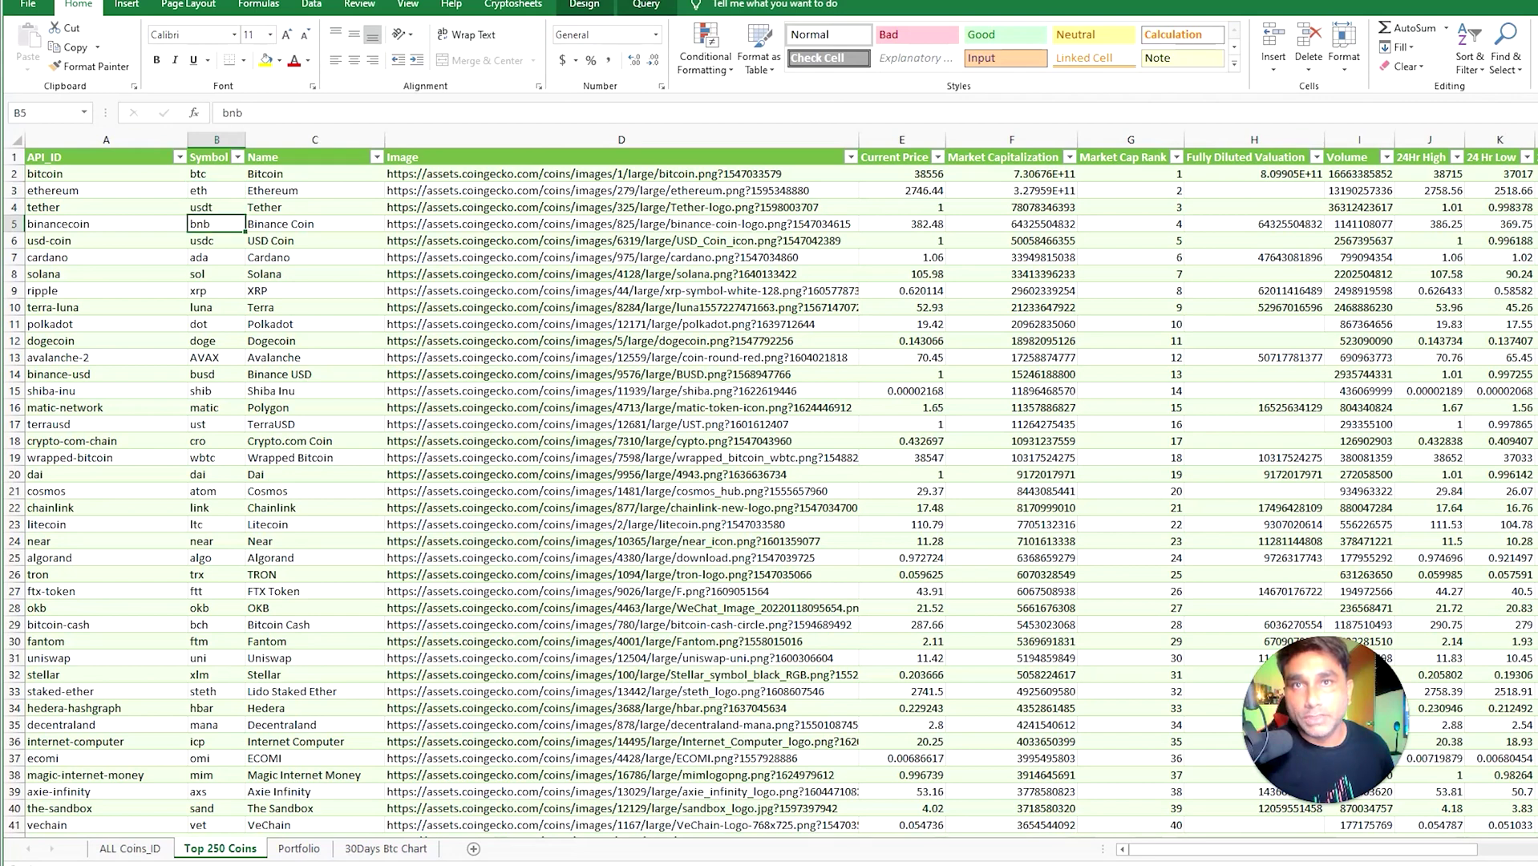
click(297, 854)
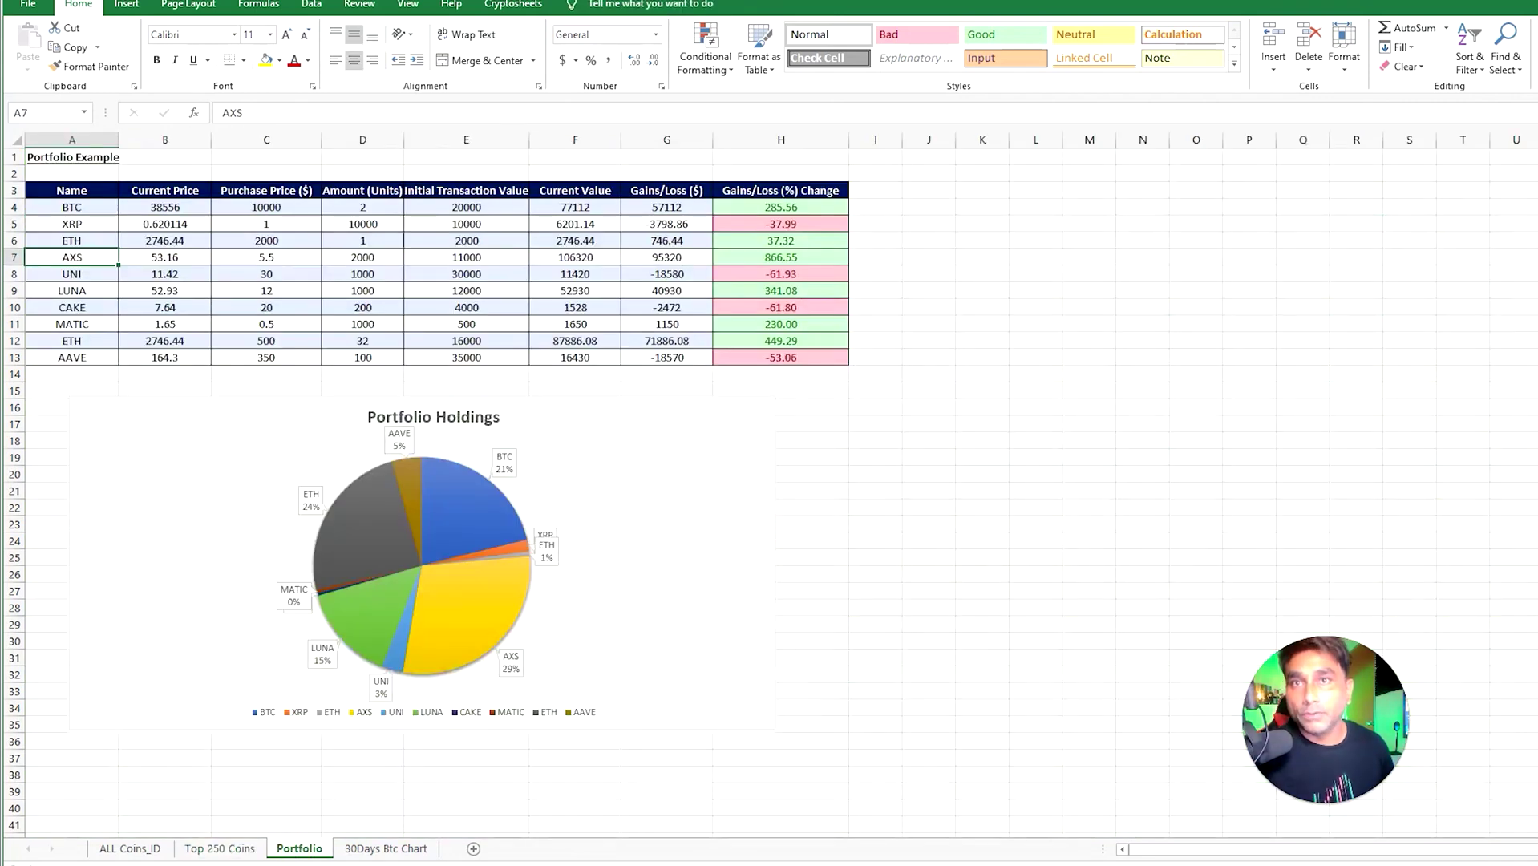
key(Down)
key(Down)
key(Down)
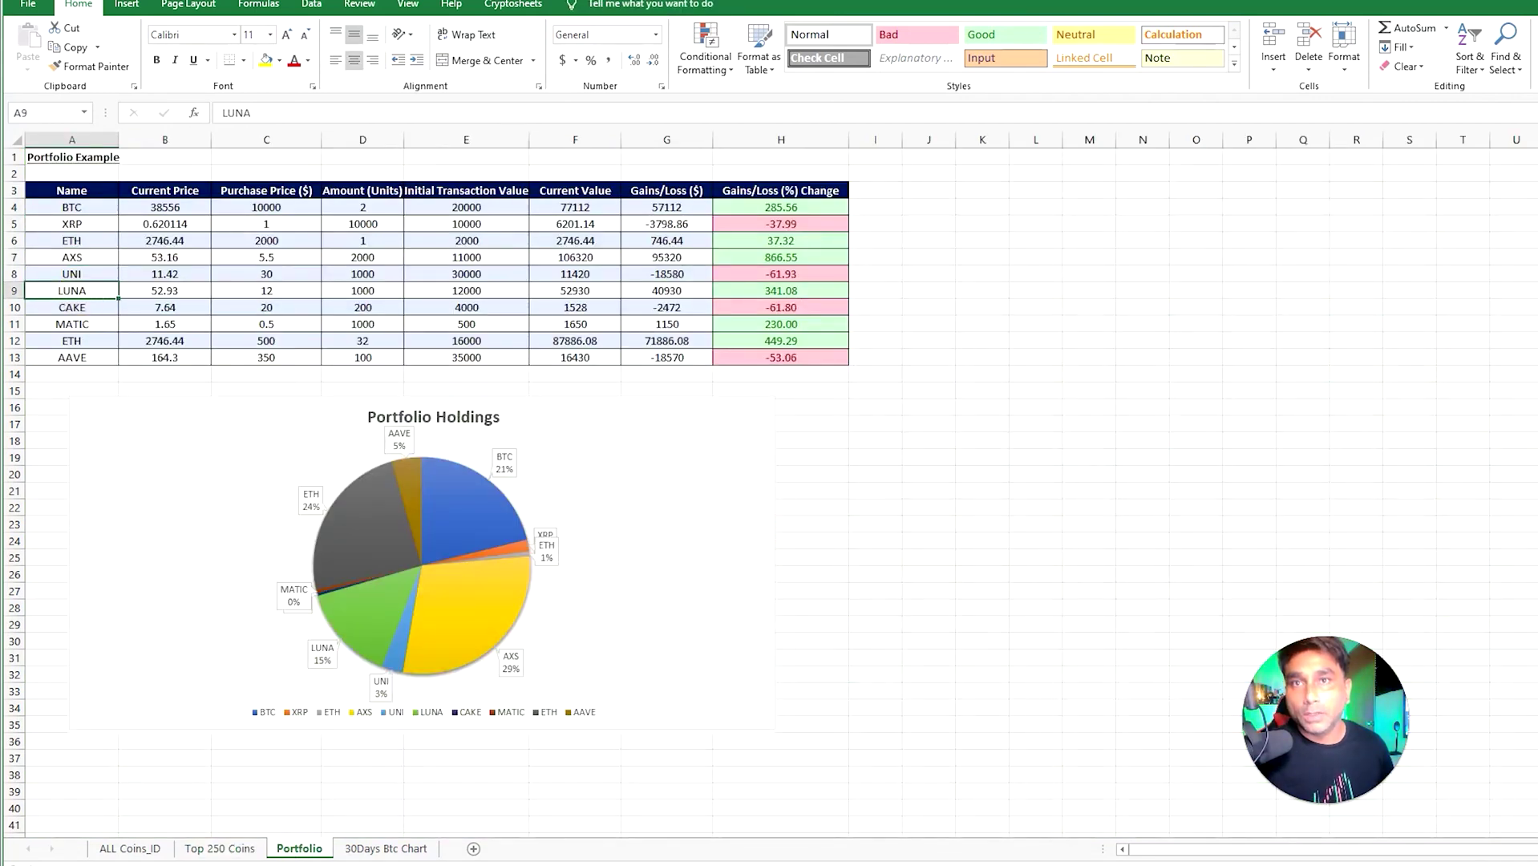
text(BNB)
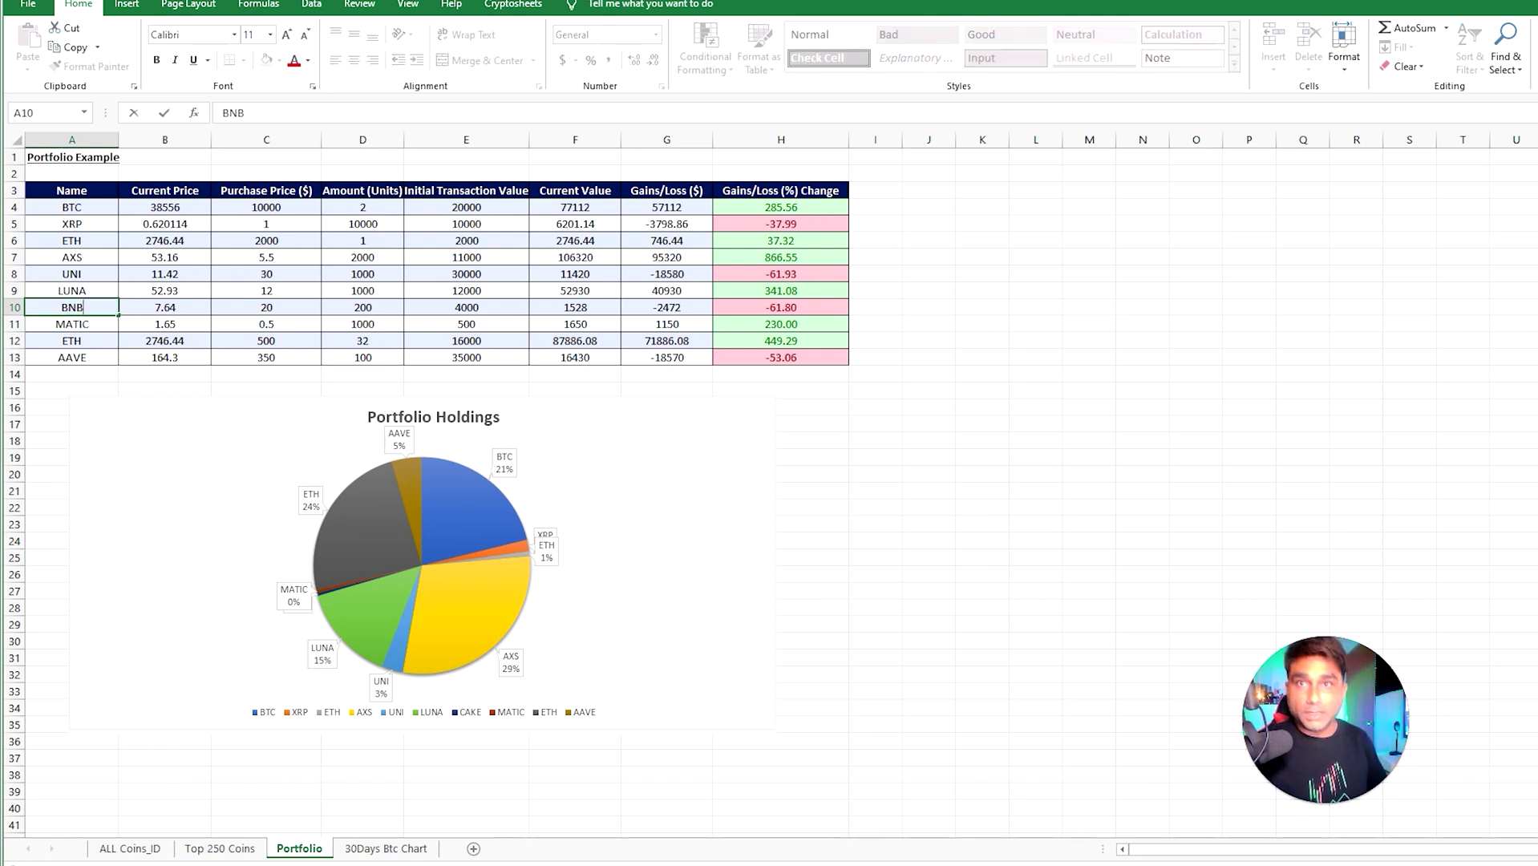
key(Return)
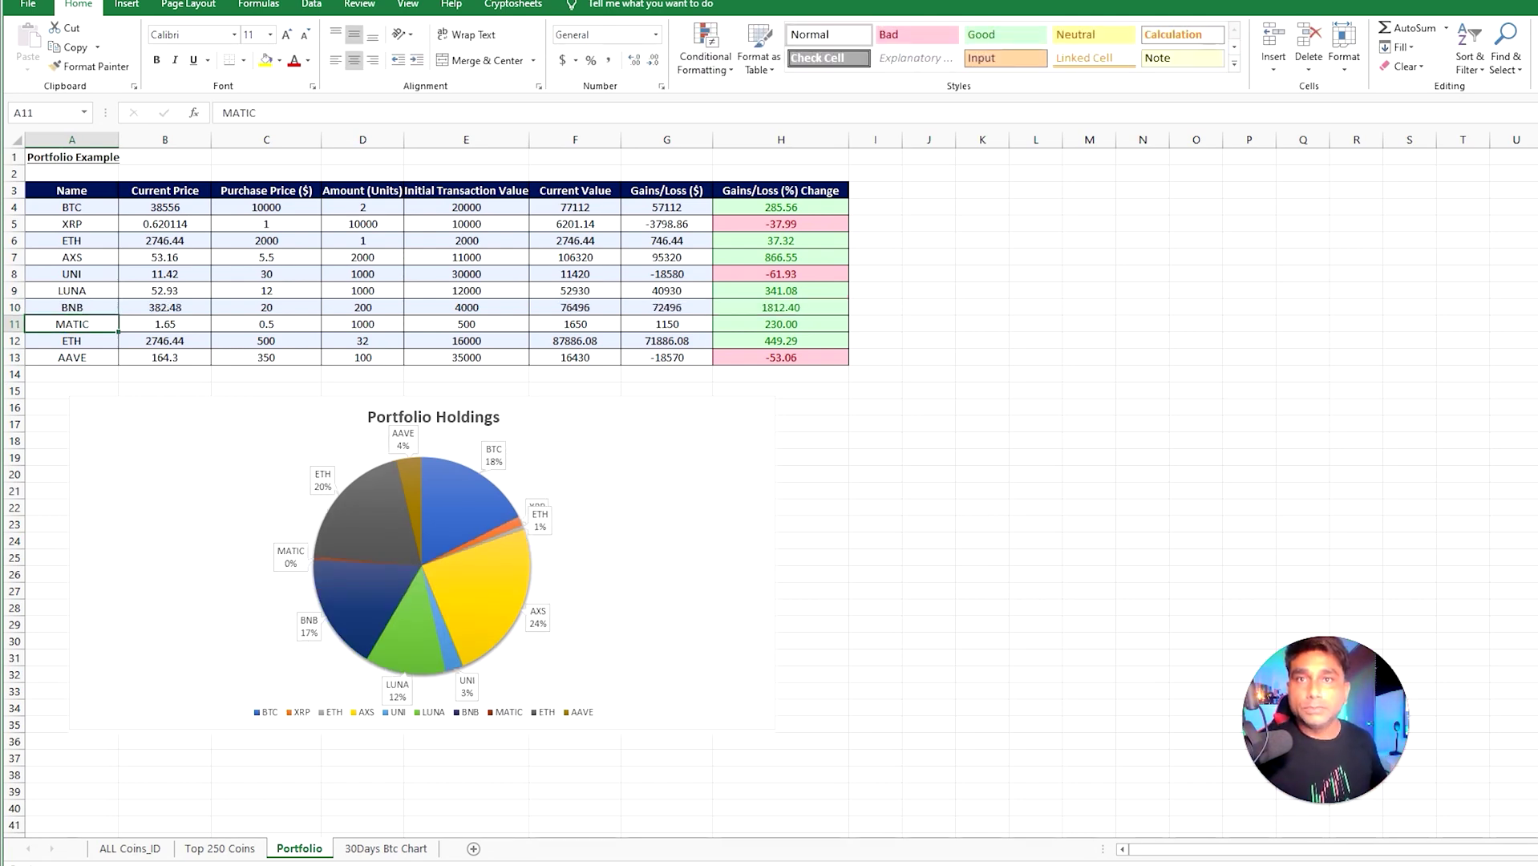
Step: Check the current price lookup of the BNB holding in row 10 and set its purchase price to 4
click(164, 307)
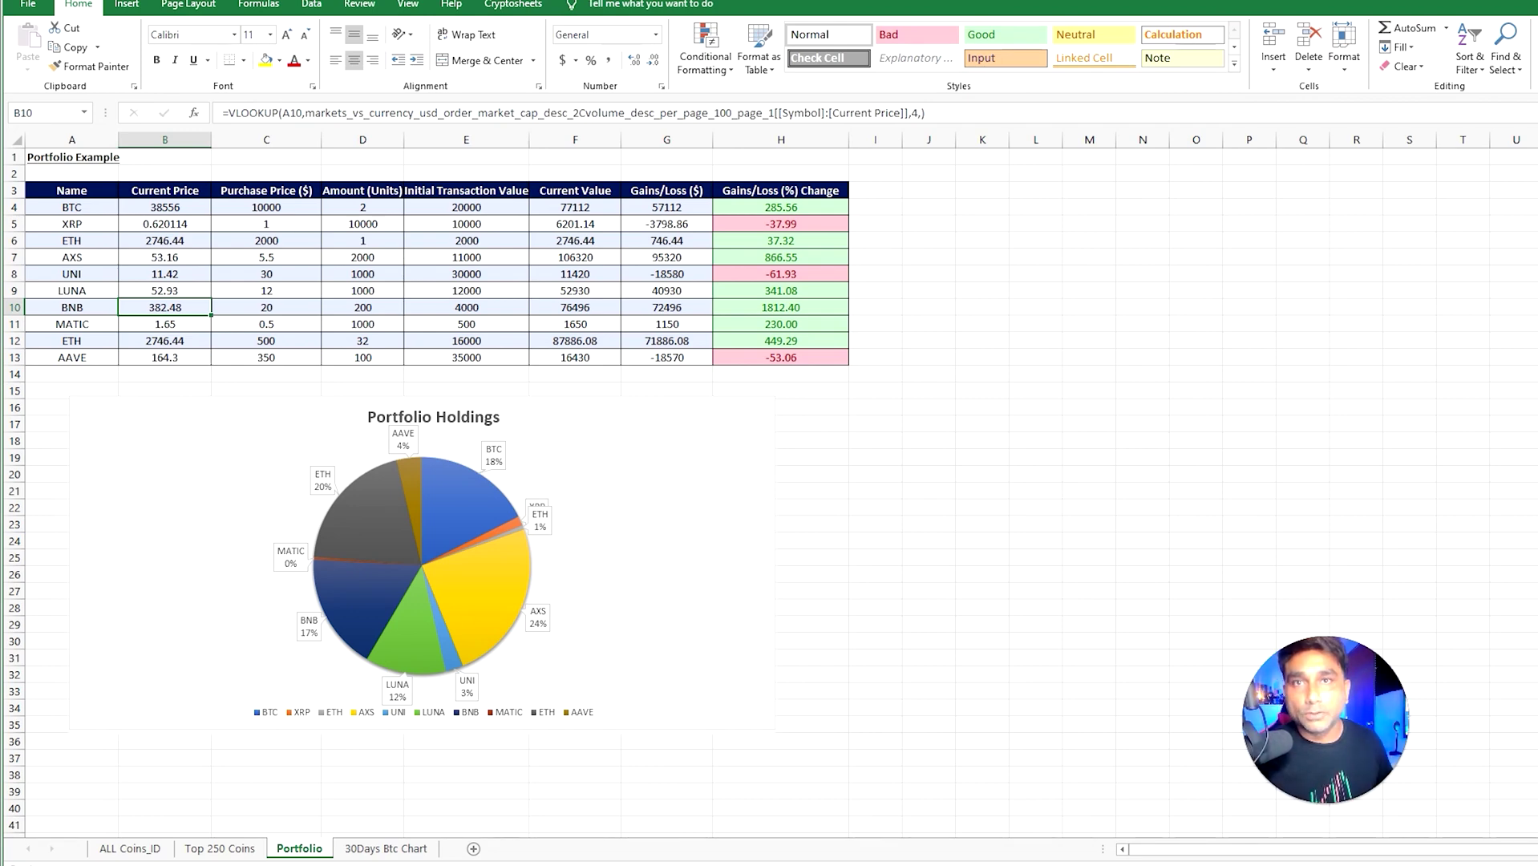
click(266, 307)
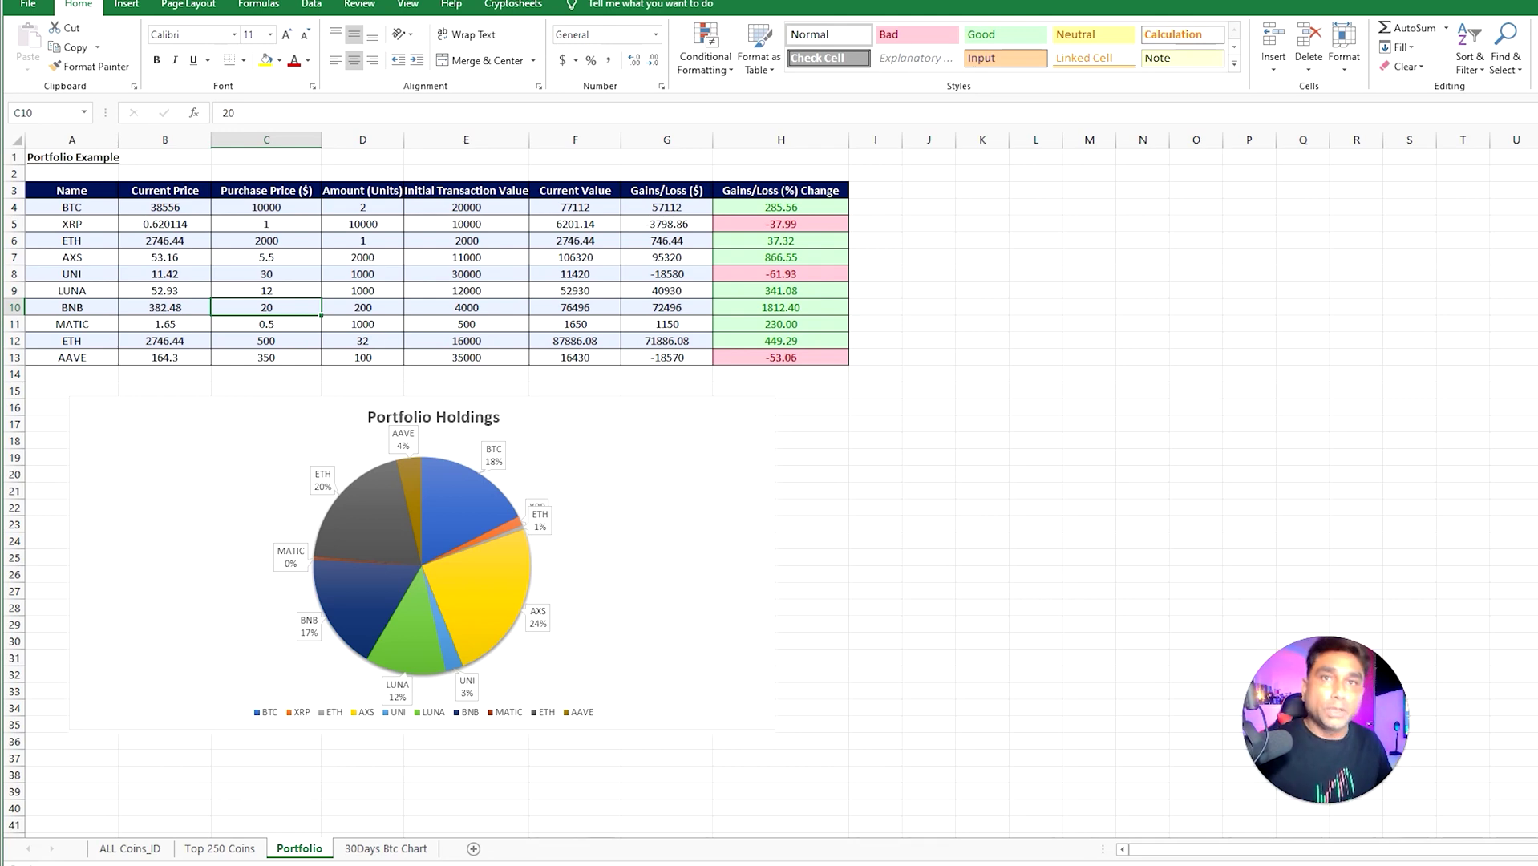
text(4)
click(363, 324)
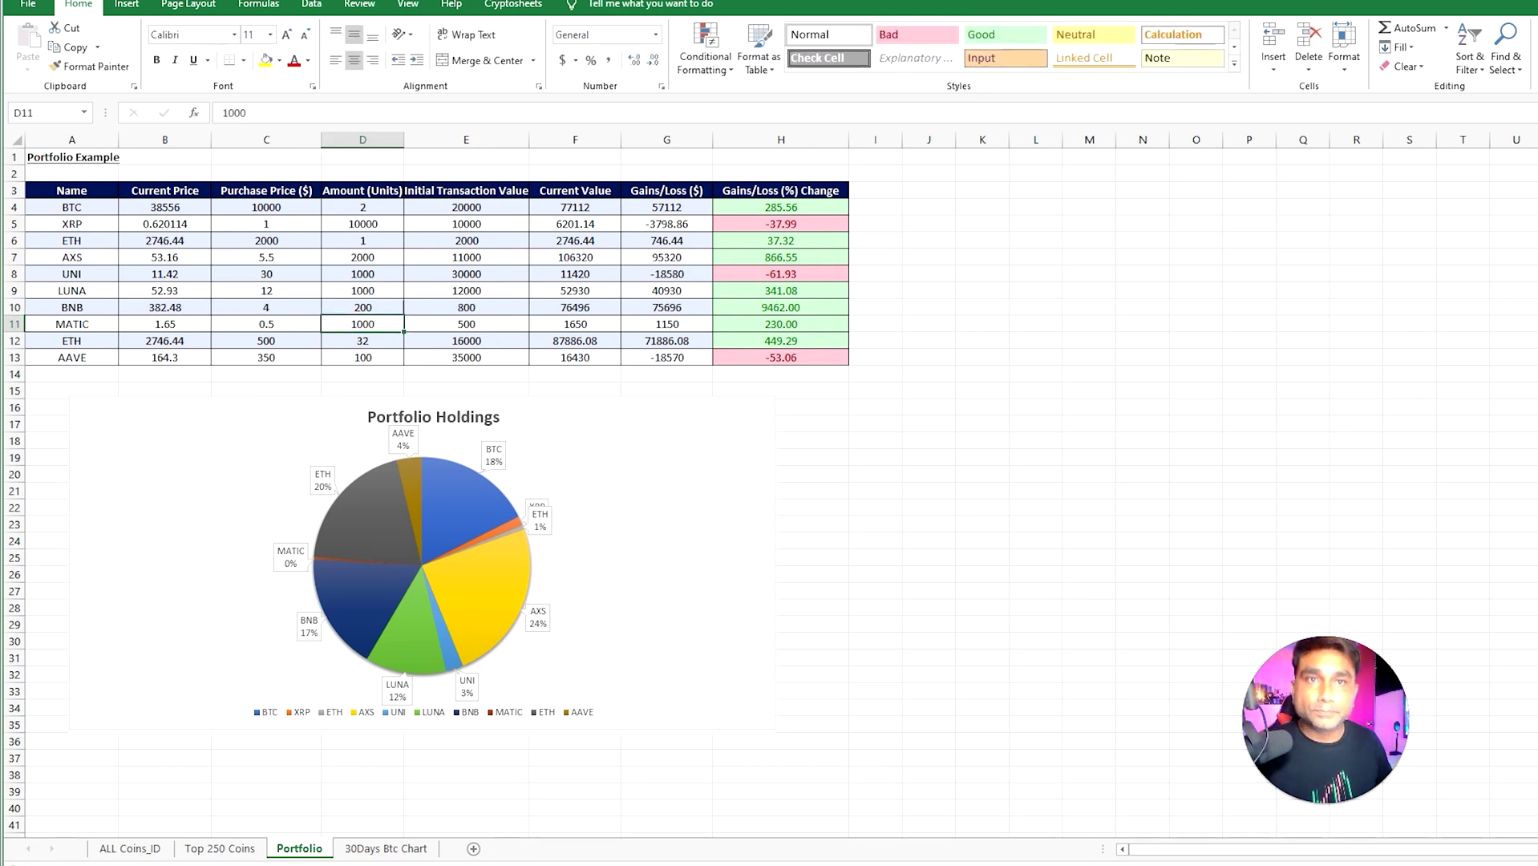
click(266, 309)
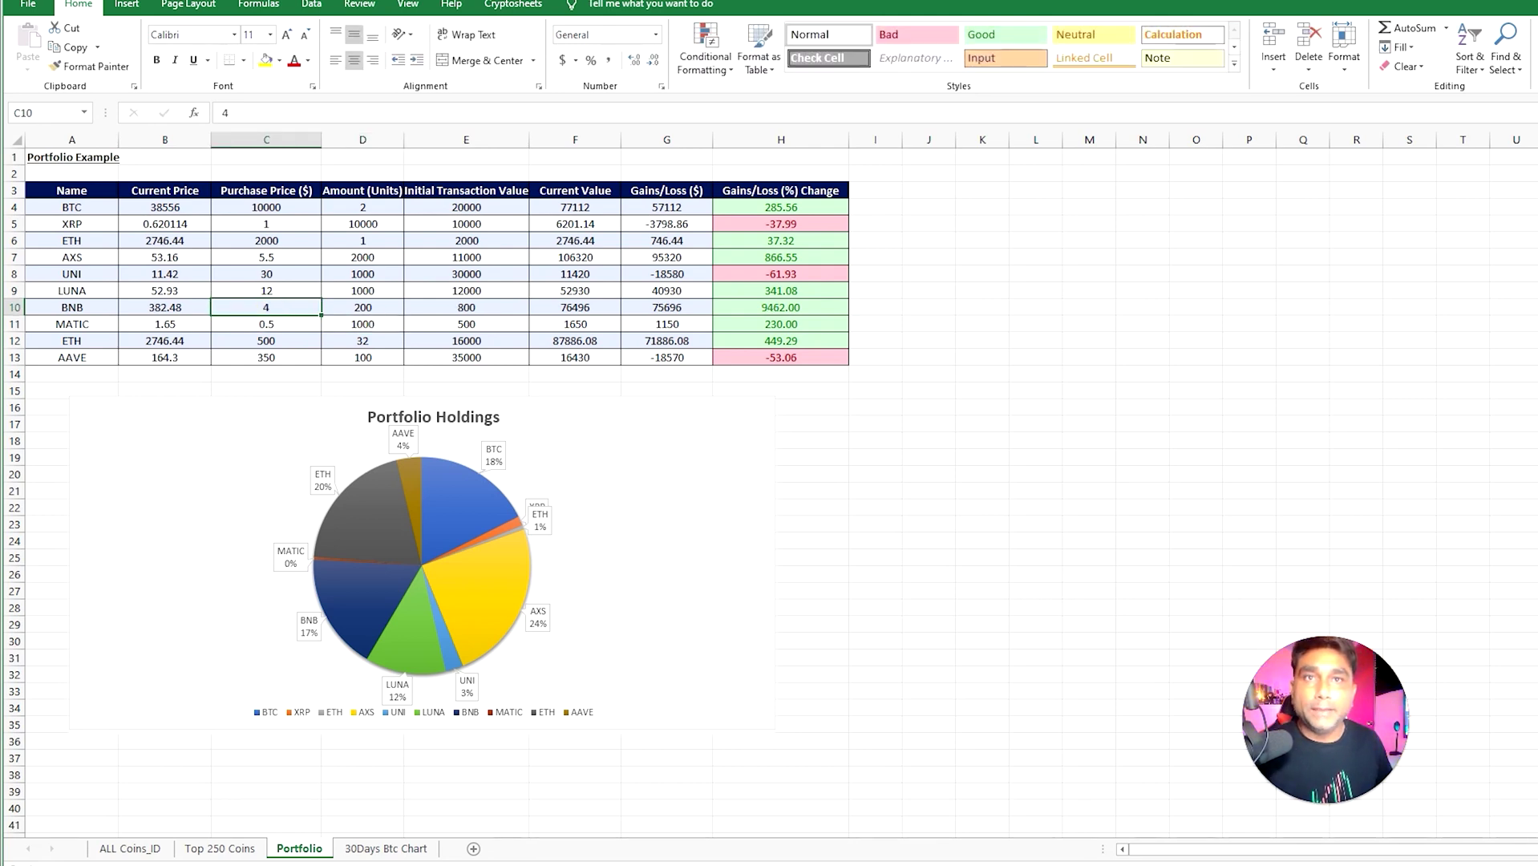
Step: Set the amount of units for the BNB holding in row 10 to 4
click(362, 307)
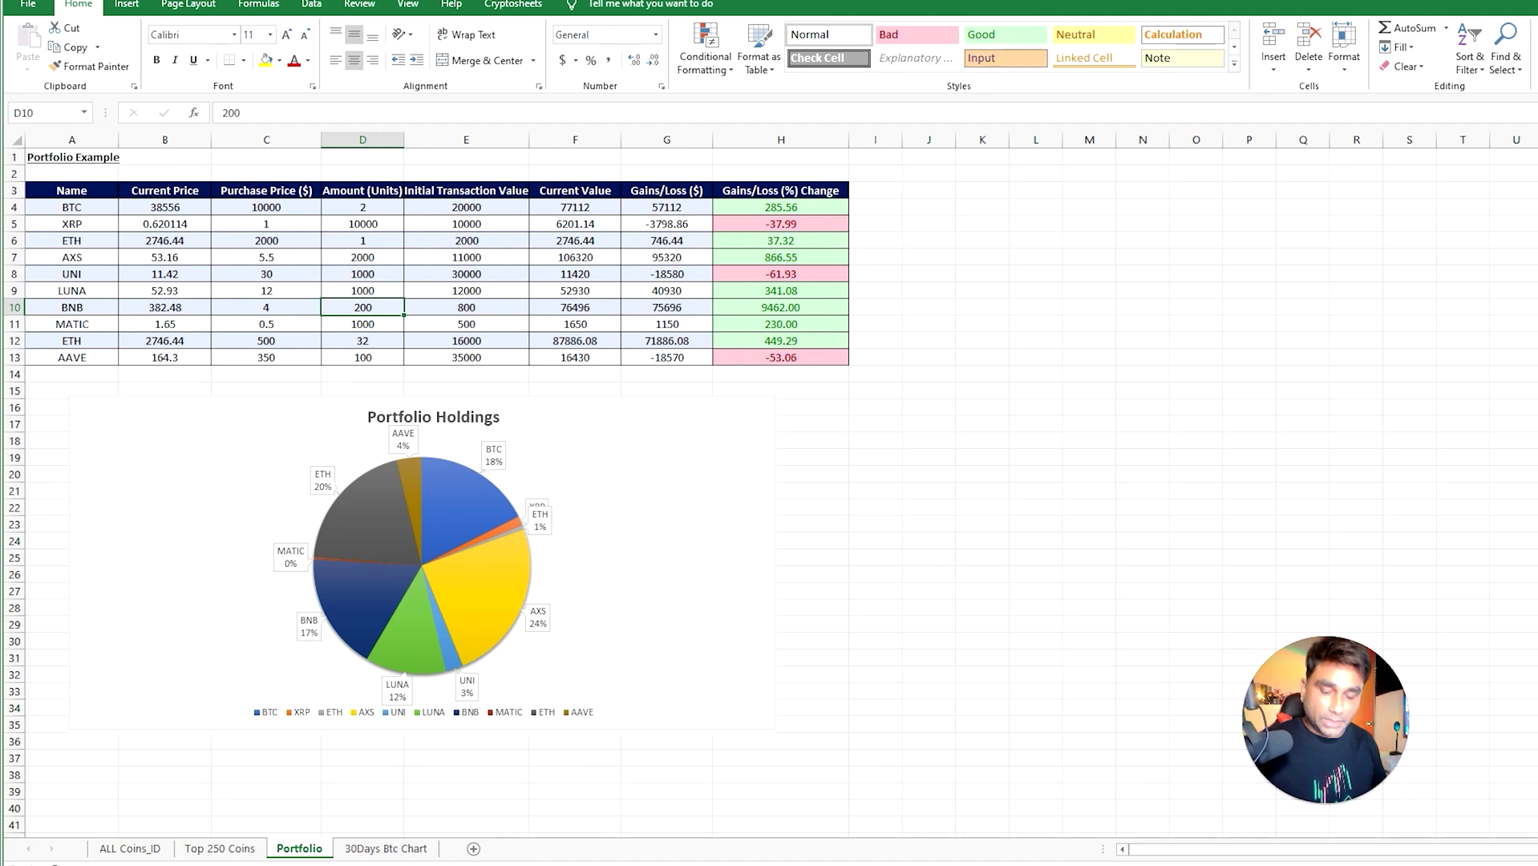
text(350)
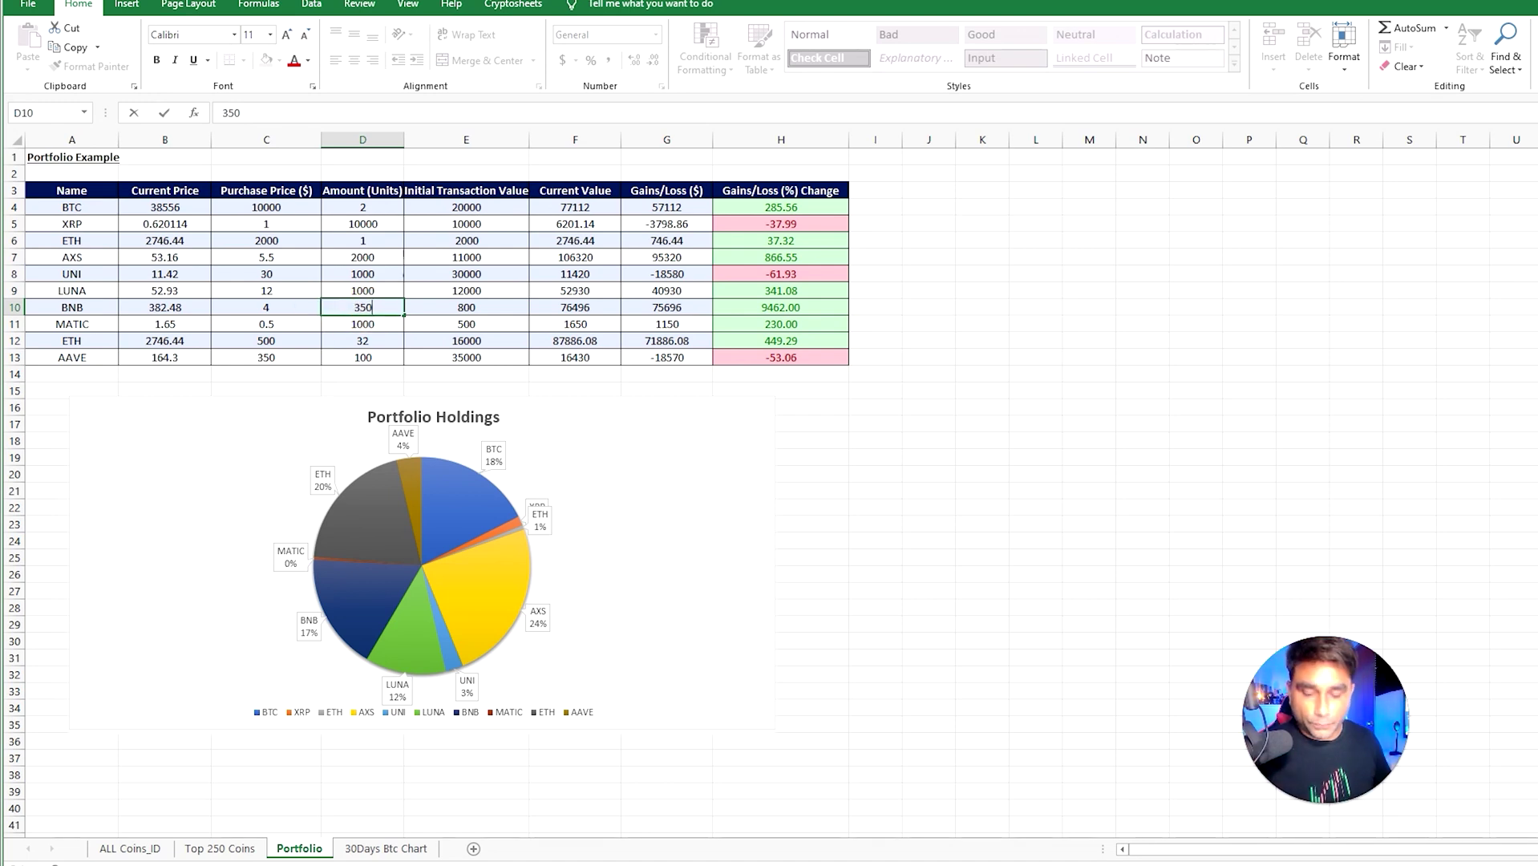
text(4)
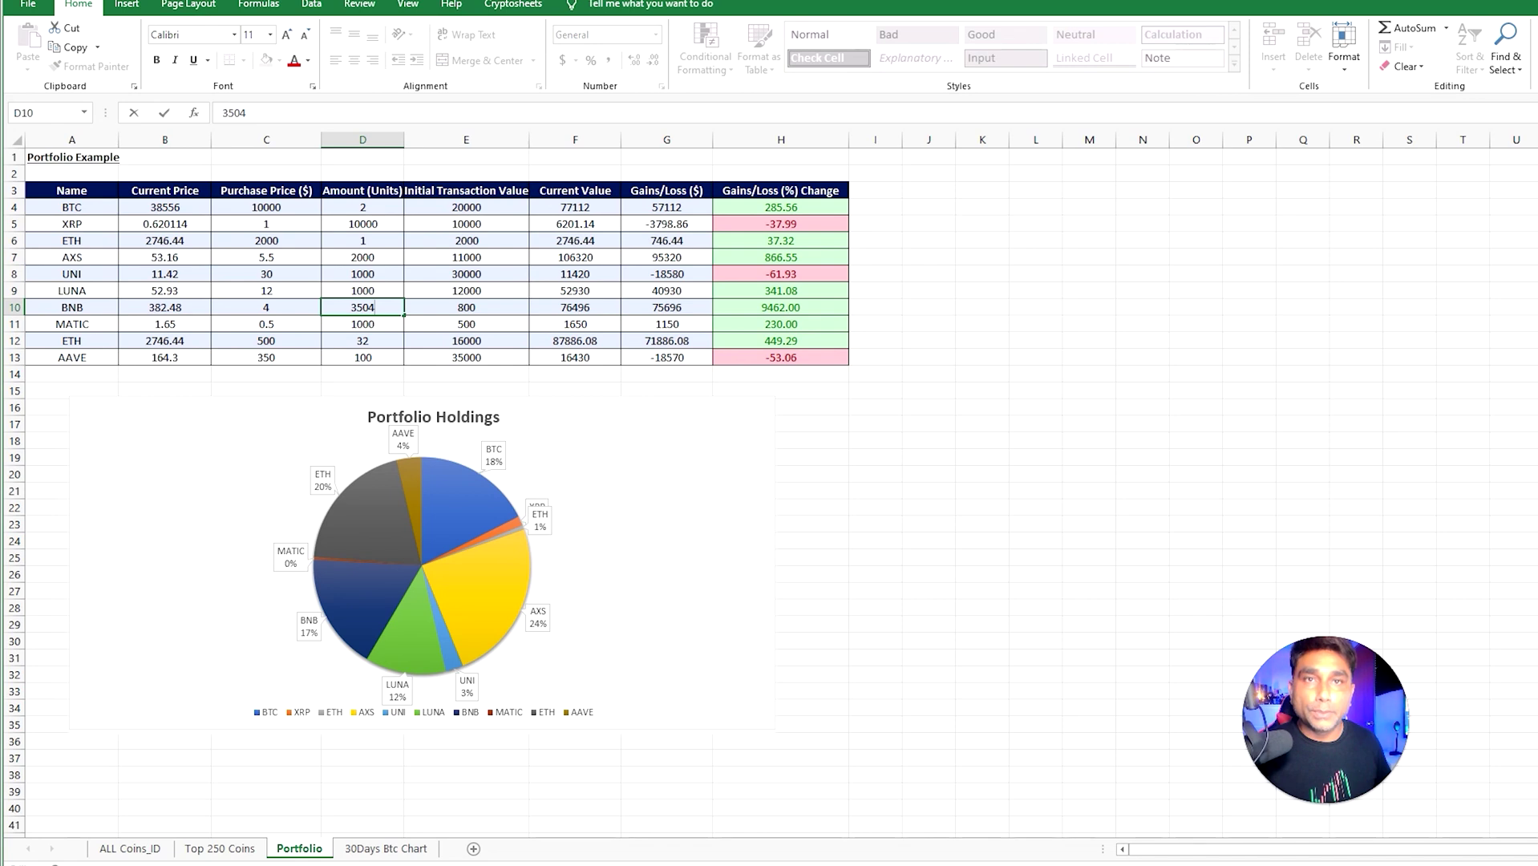
double_click(362, 307)
text(4)
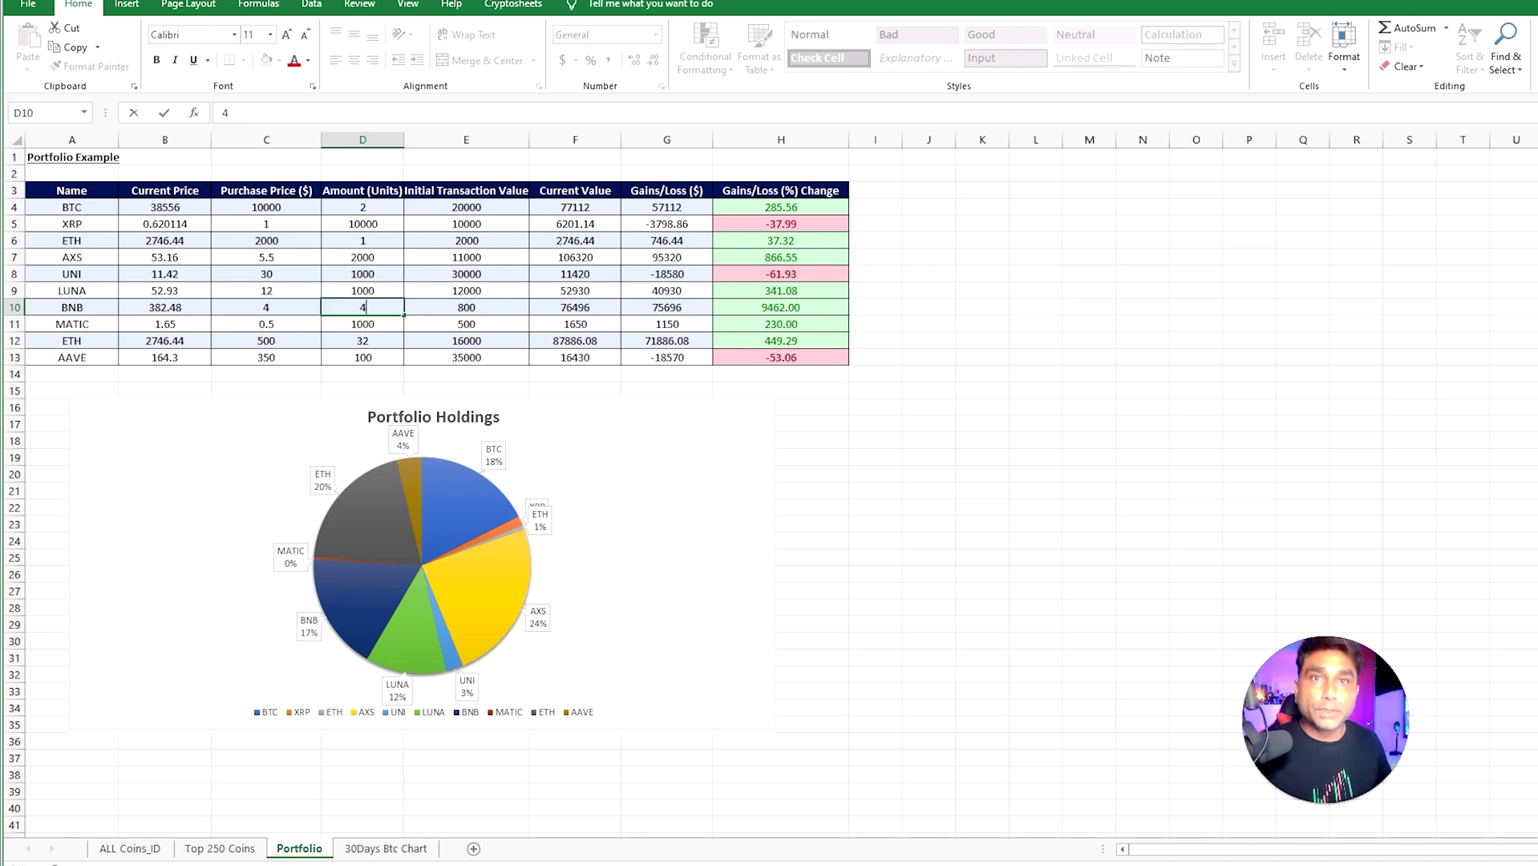
Step: Set the purchase price of the BNB holding in cell C10 to 300
click(273, 308)
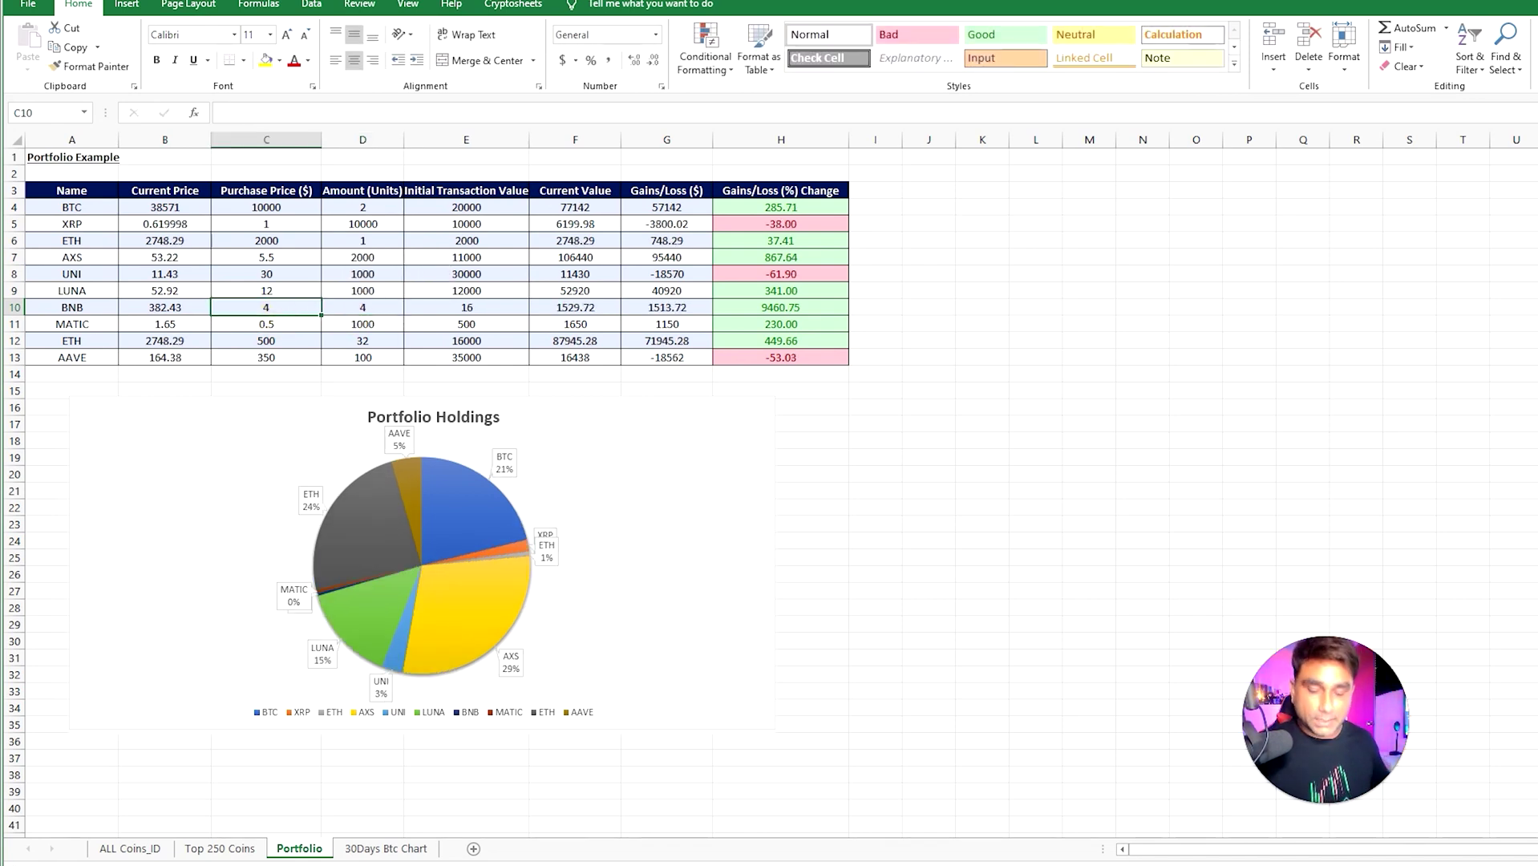
text(300)
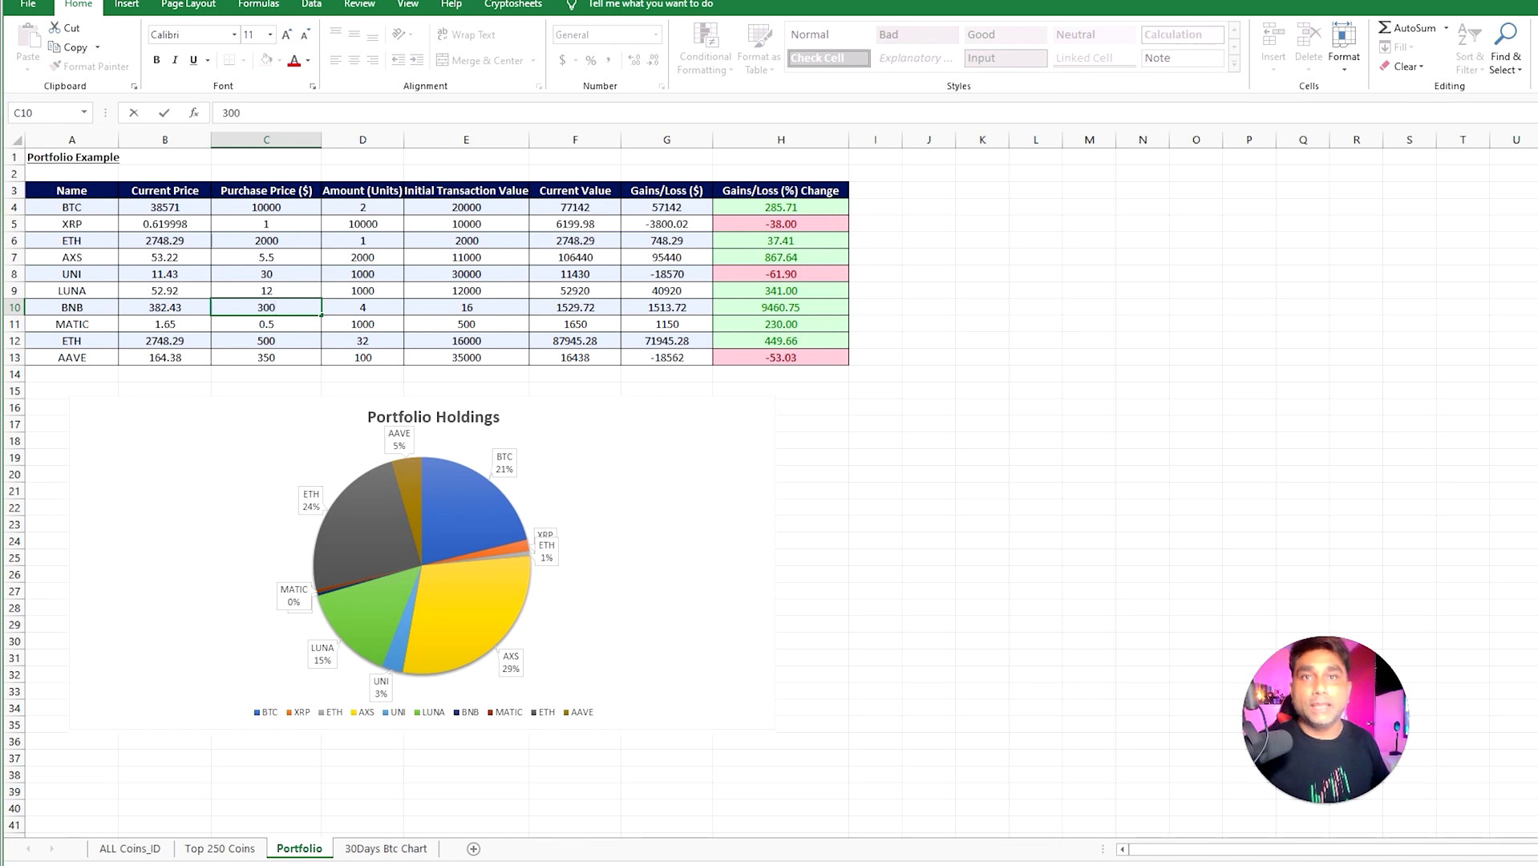
key(Return)
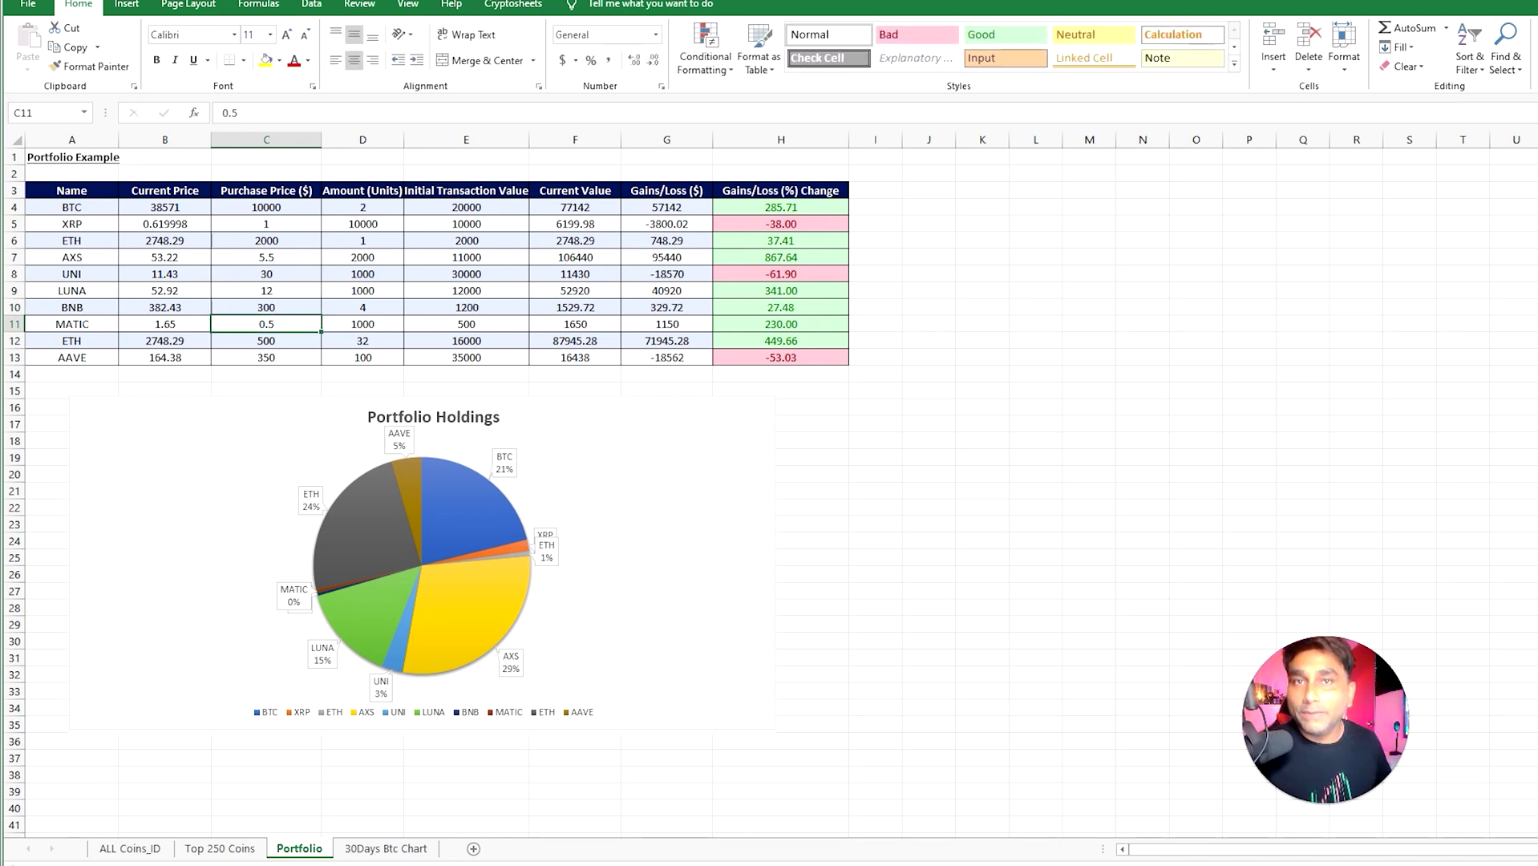
Step: Review the BNB holding's purchase price, amount, and gains or losses in percent and dollars in row 10
click(266, 307)
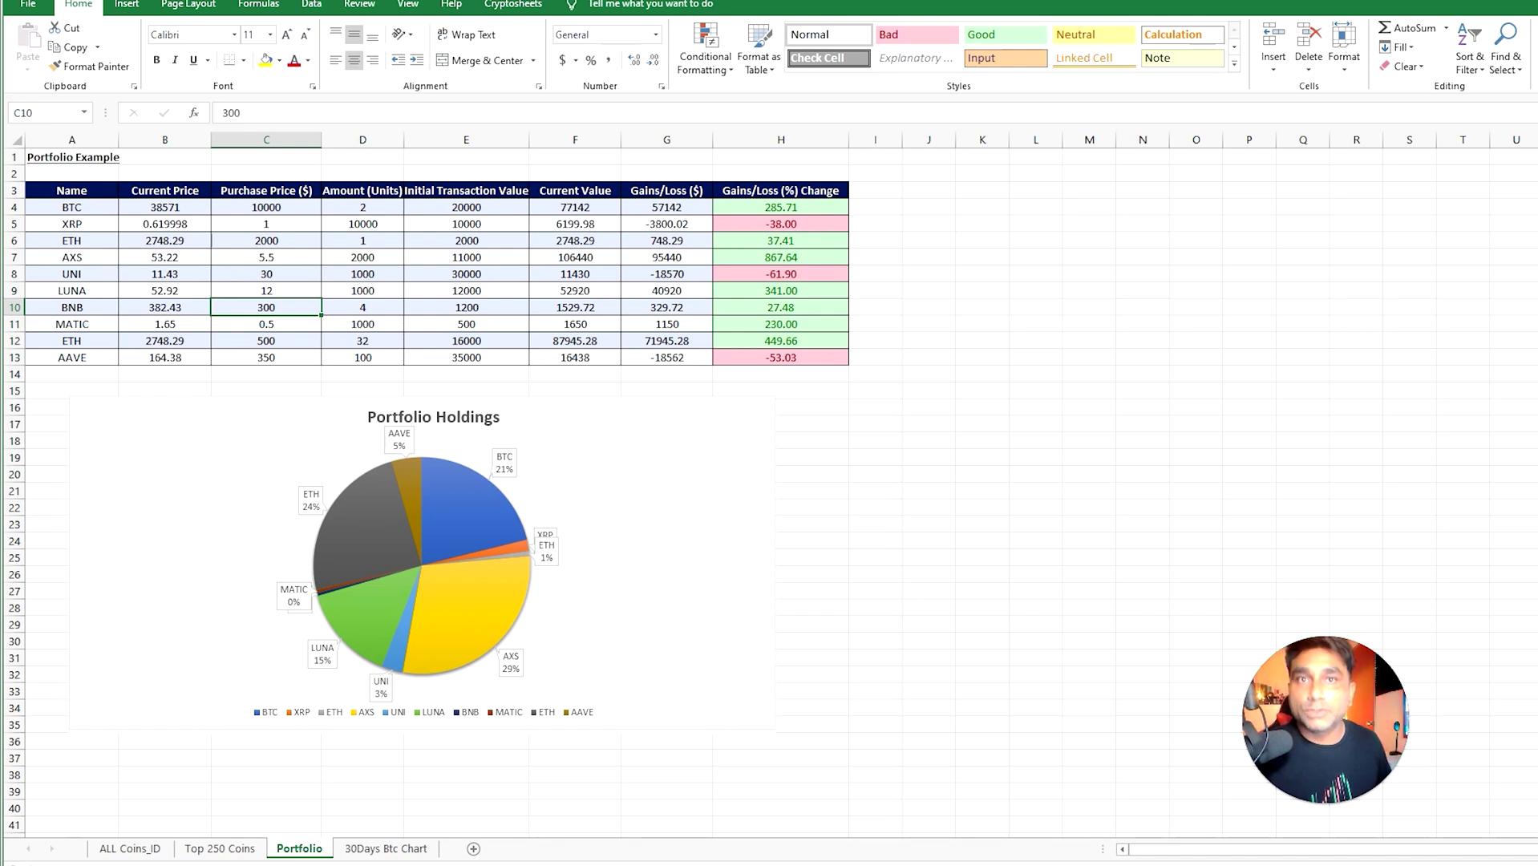
click(362, 307)
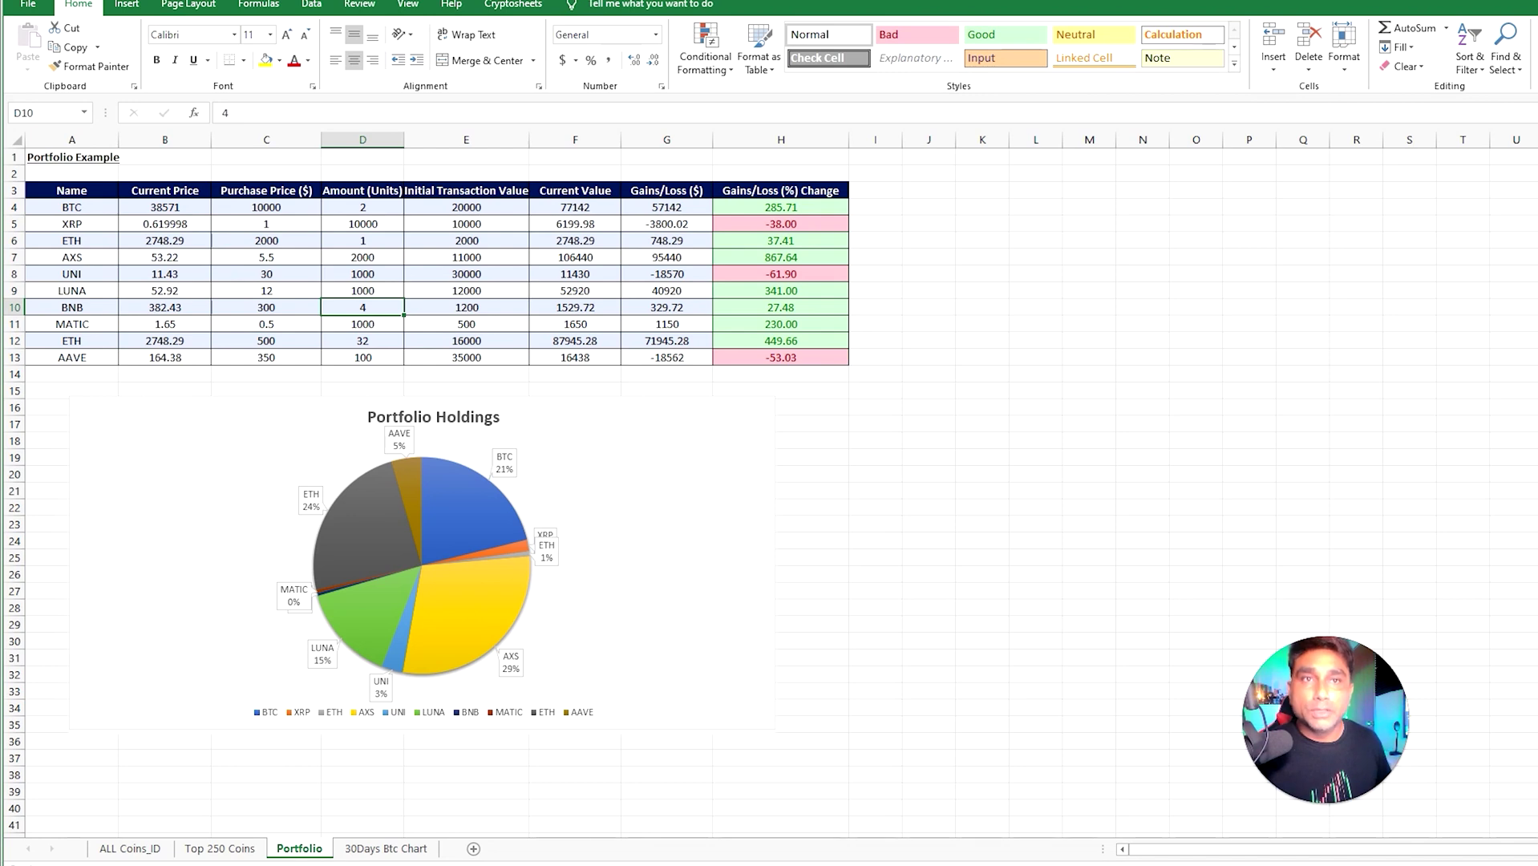
click(790, 307)
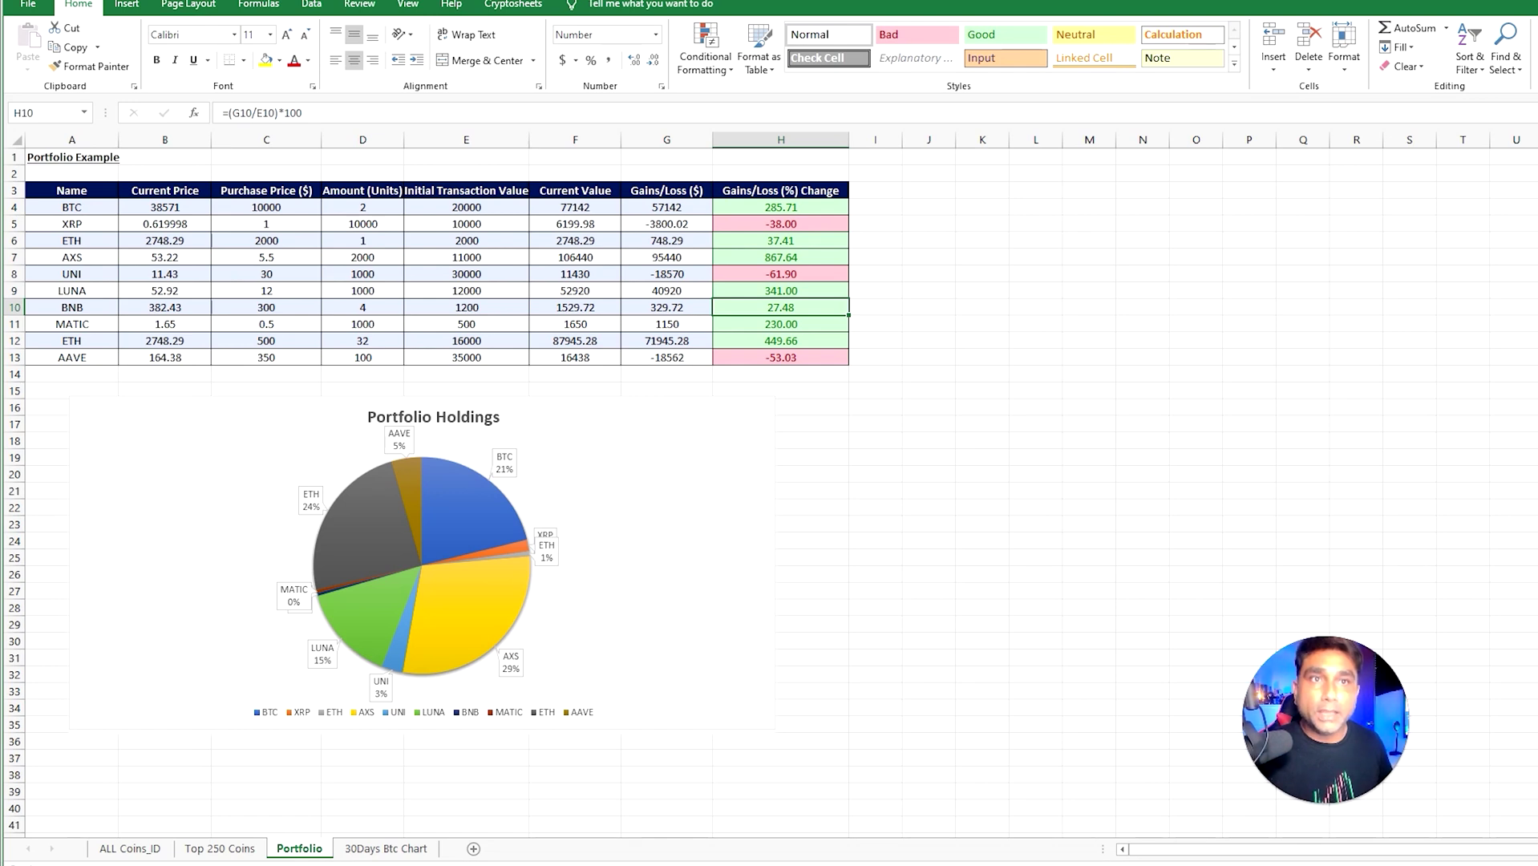
click(667, 307)
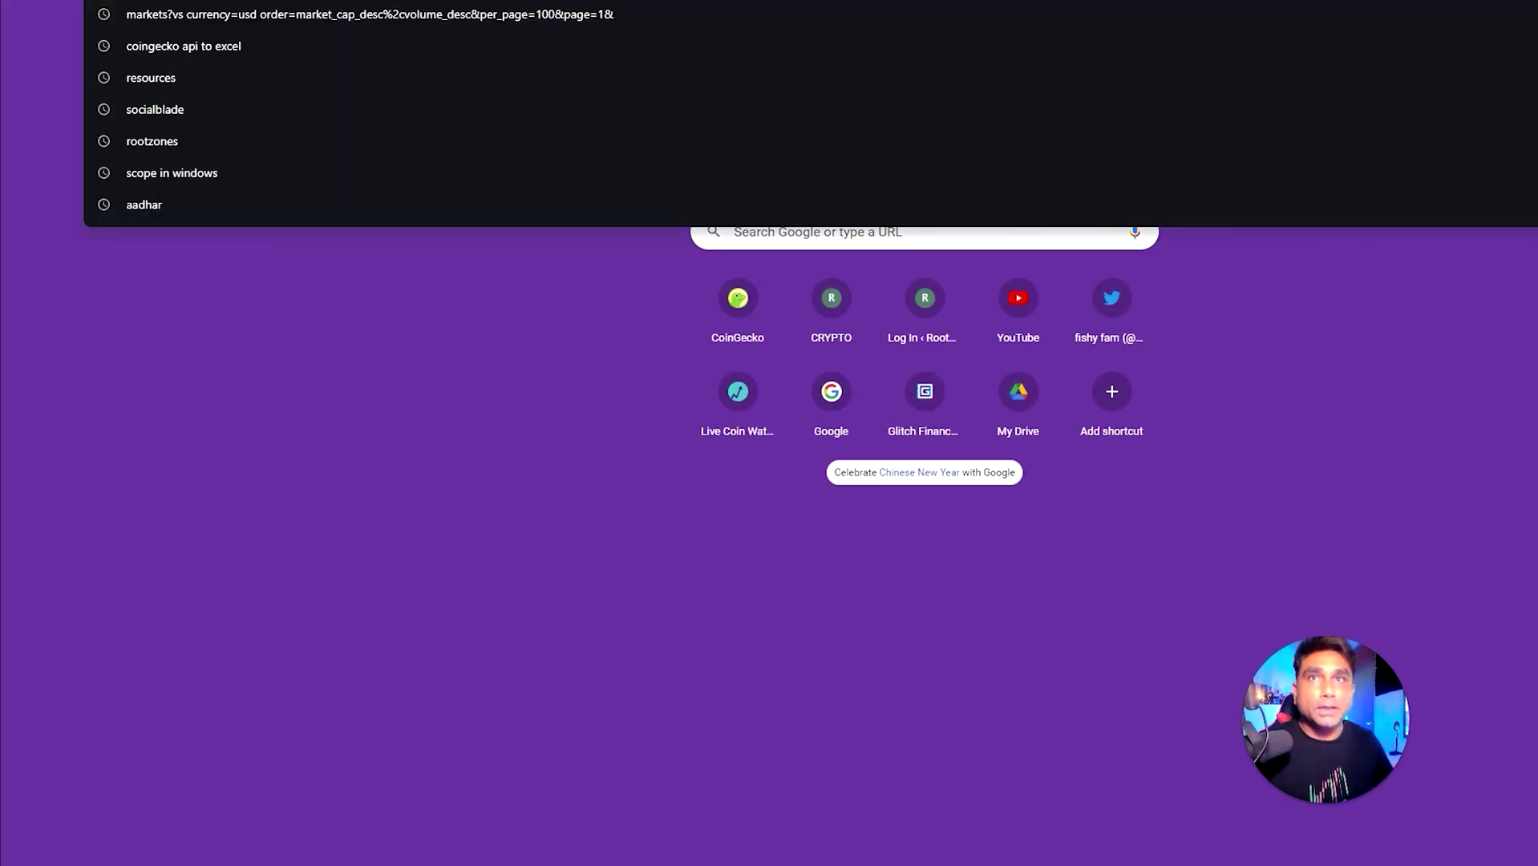
Step: Switch to the web browser and look up the RootZones website by entering root in a new tab
text(root)
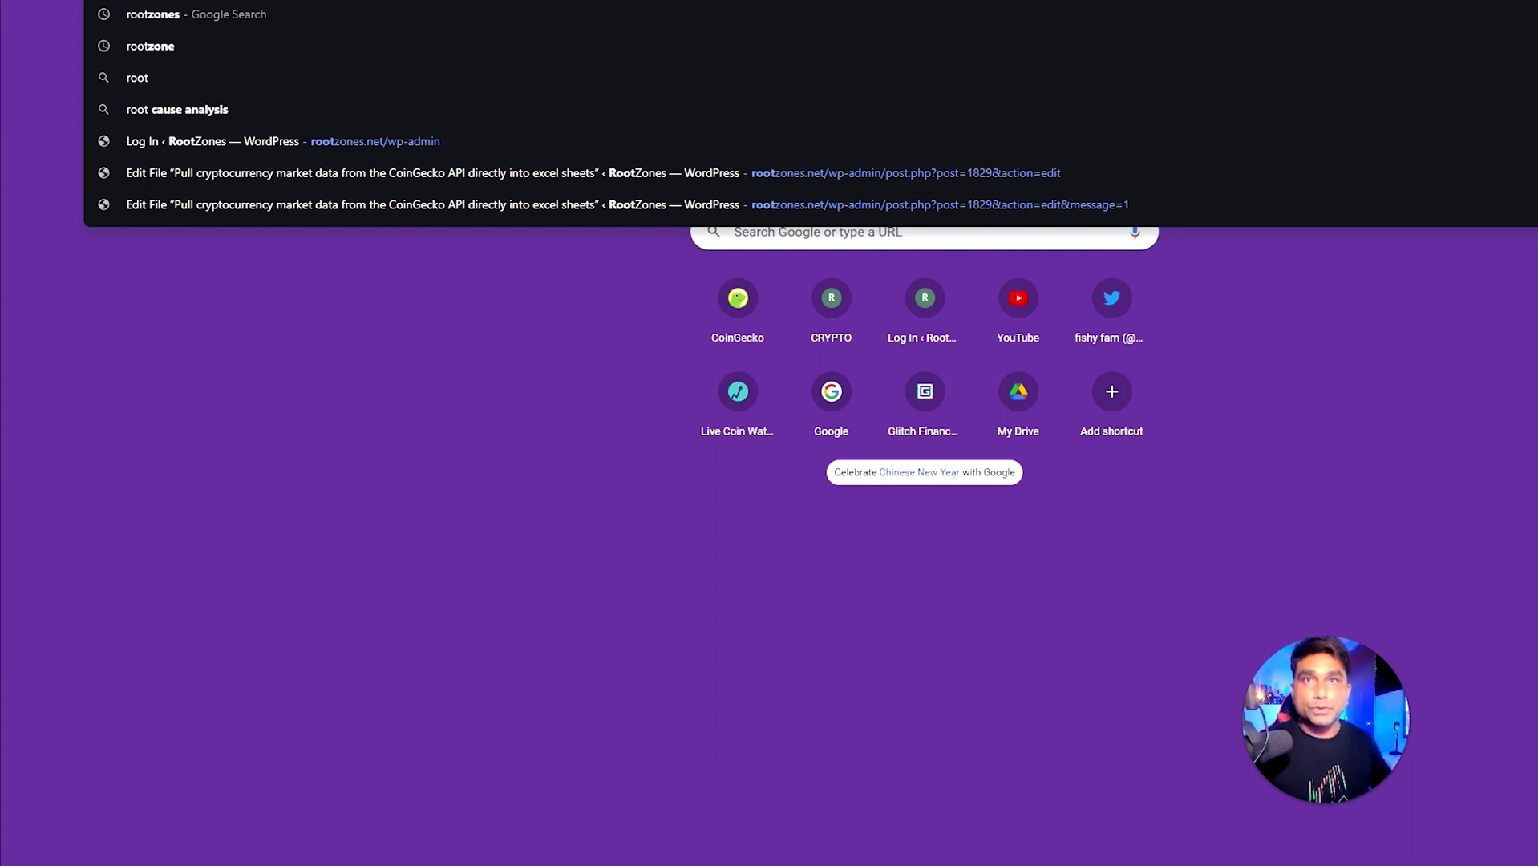
key(Escape)
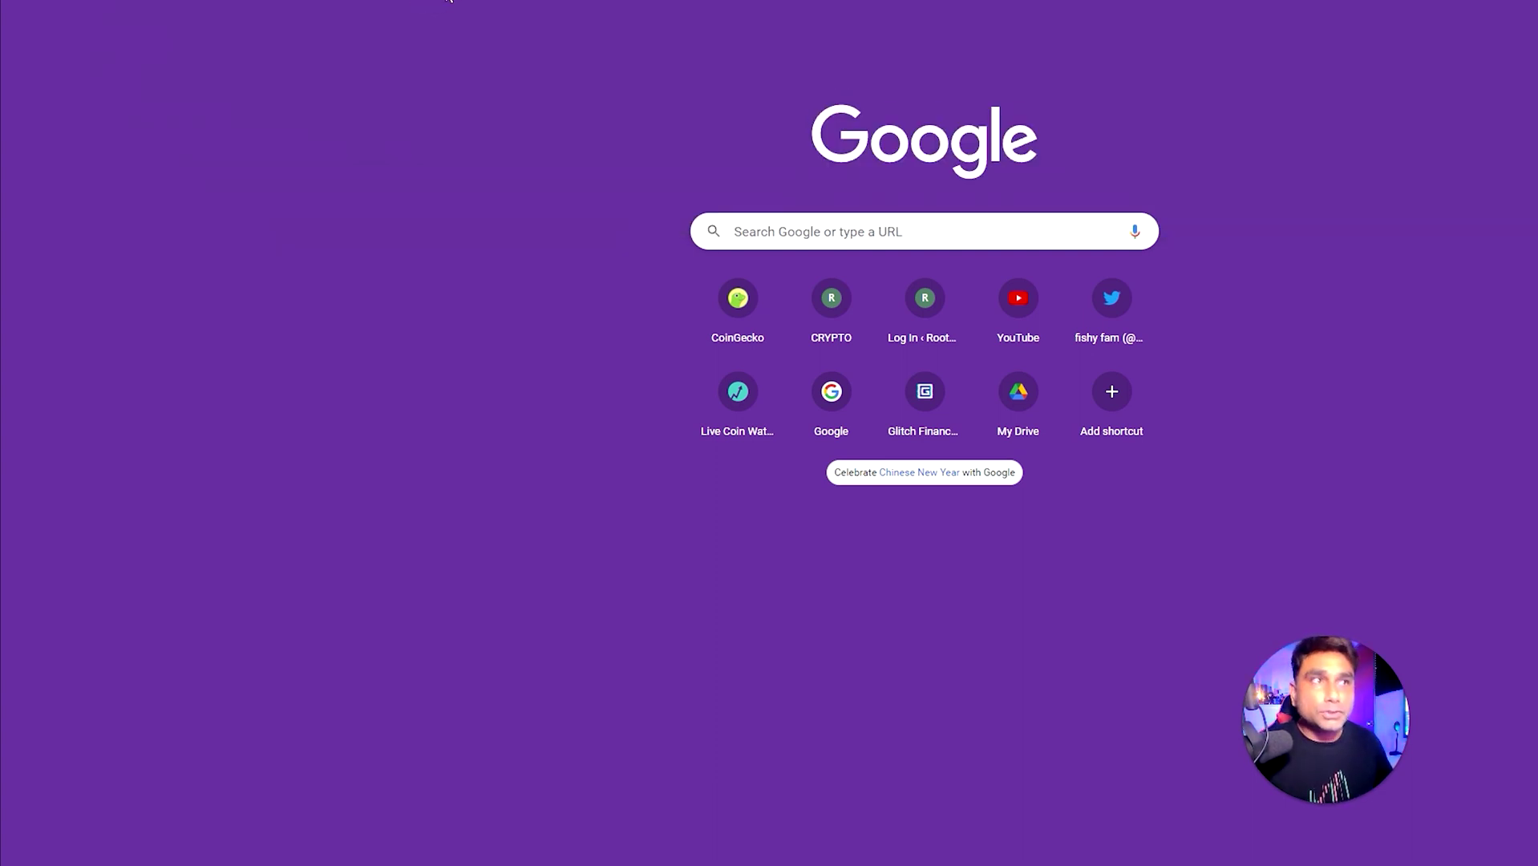